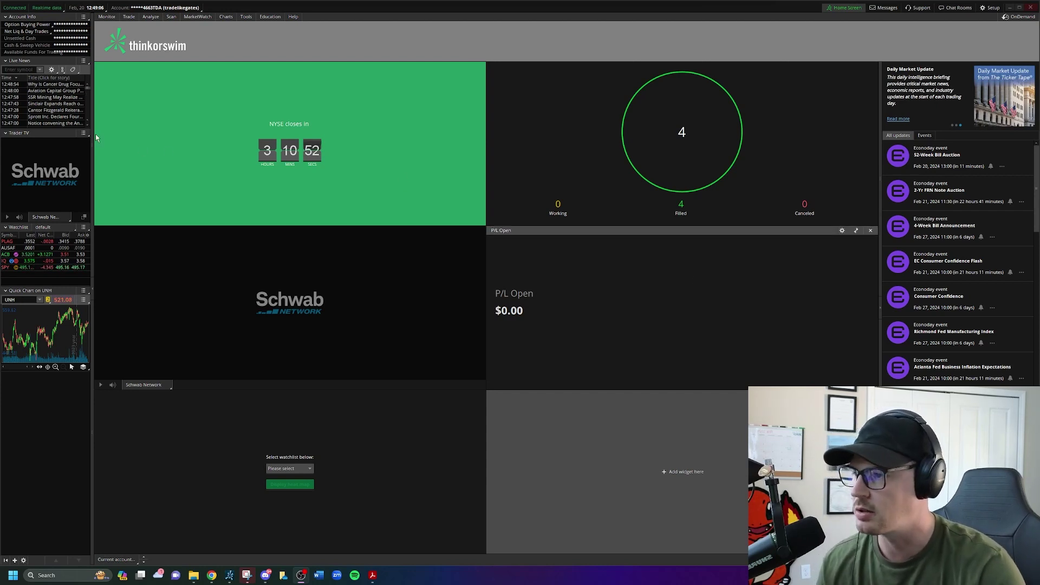
Collapse the sidebar gadgets one by one, from Account Info to Quick Chart, and expand them all again.
left_click(20, 17)
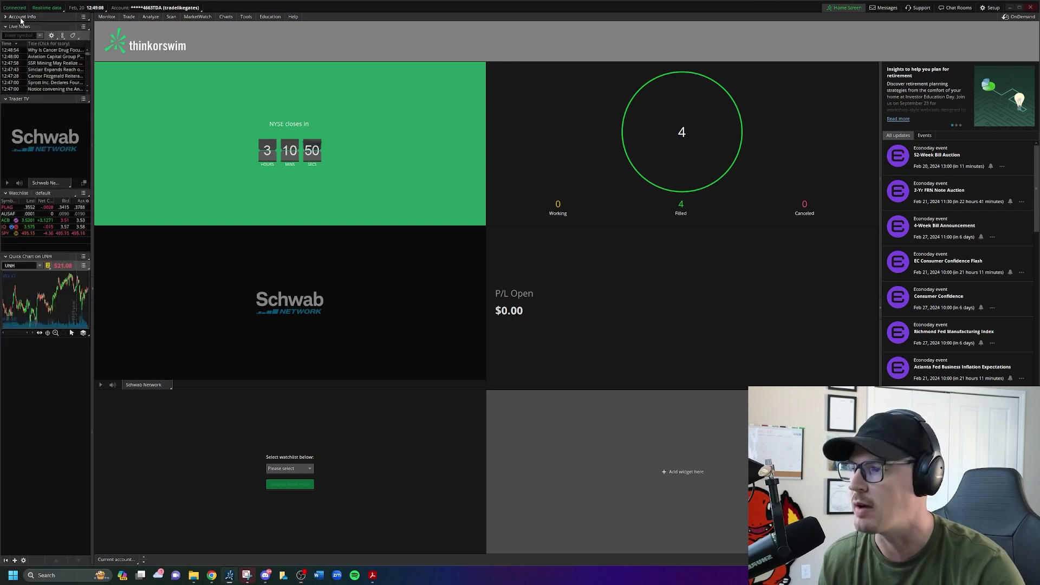
left_click(19, 26)
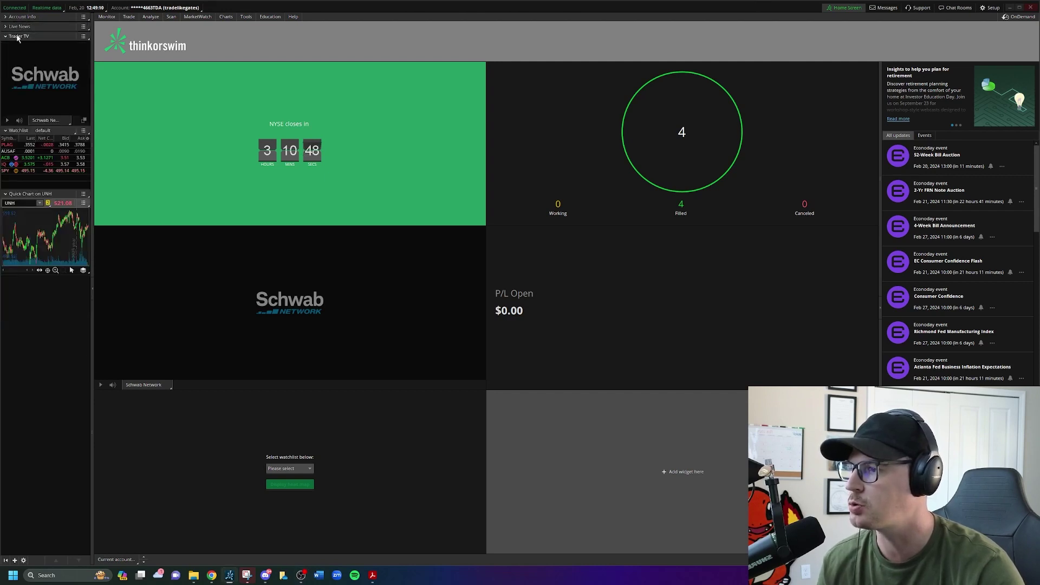
left_click(18, 37)
left_click(16, 47)
left_click(16, 55)
left_click(16, 55)
left_click(15, 46)
left_click(16, 37)
left_click(16, 27)
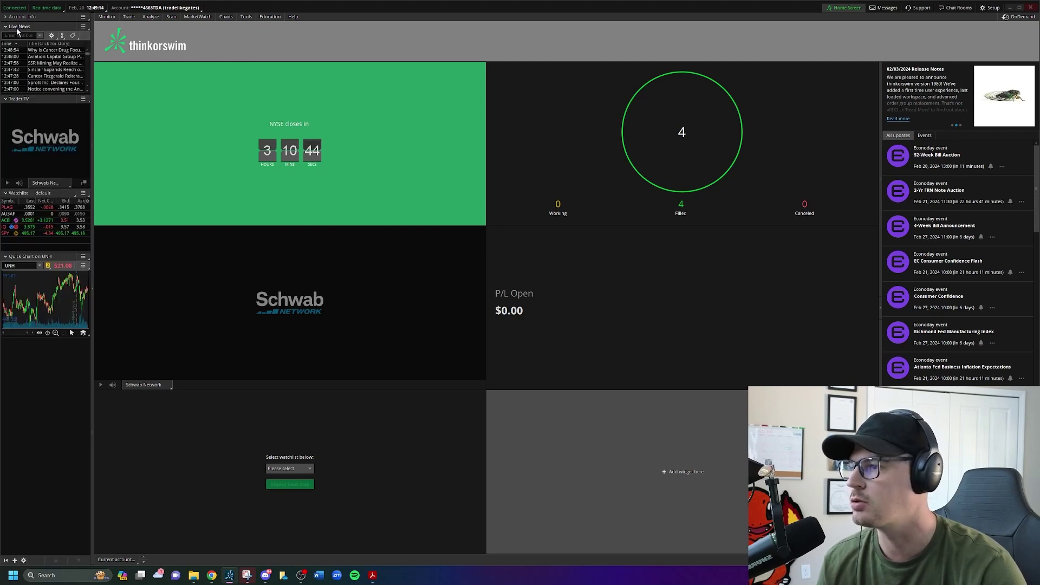
left_click(22, 17)
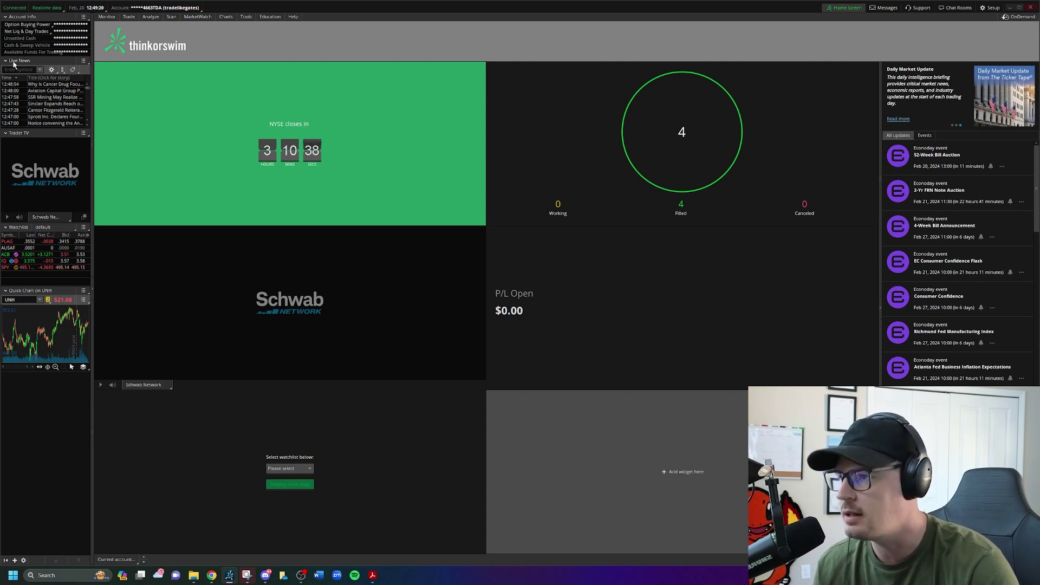
Delete the Trader TV and Quick Chart gadgets from the sidebar and add the Message Center gadget.
left_click(83, 133)
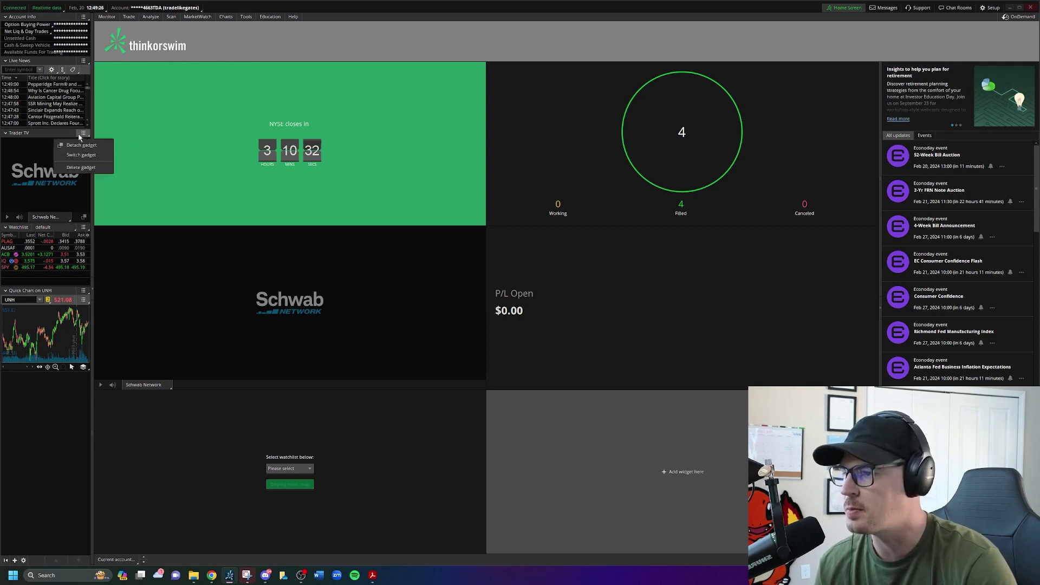
left_click(80, 167)
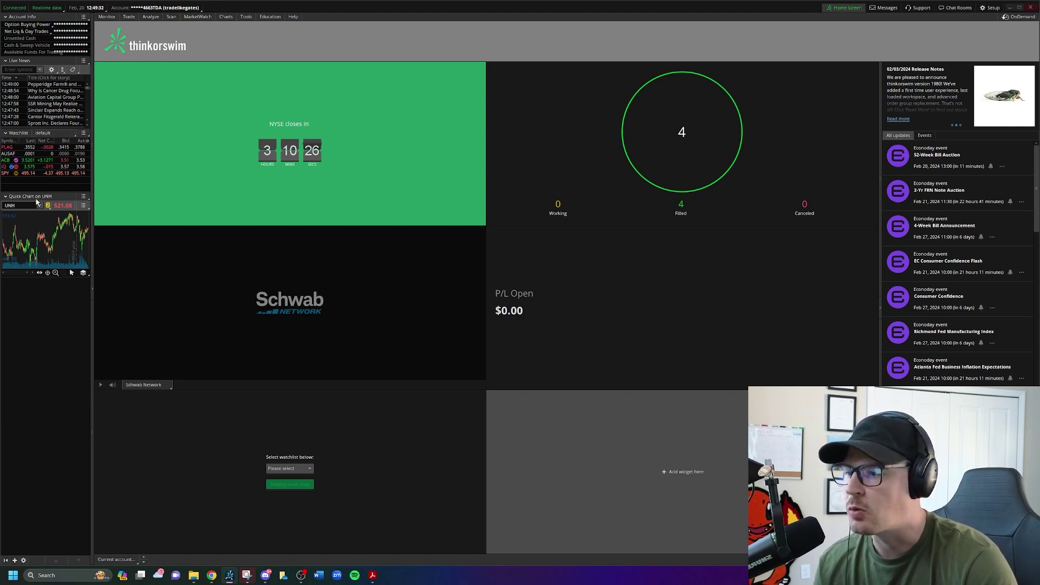
left_click(83, 197)
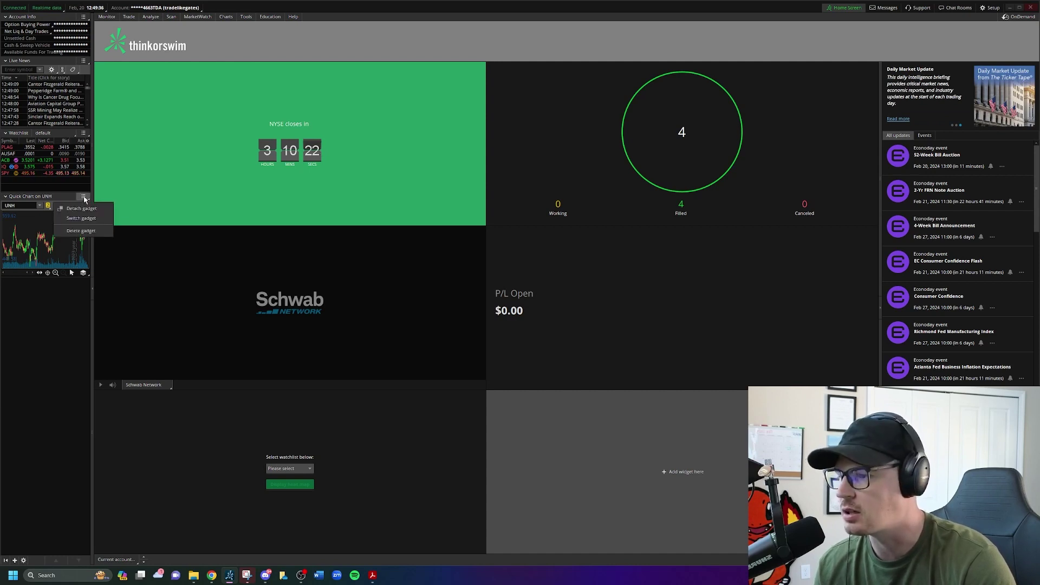
left_click(81, 231)
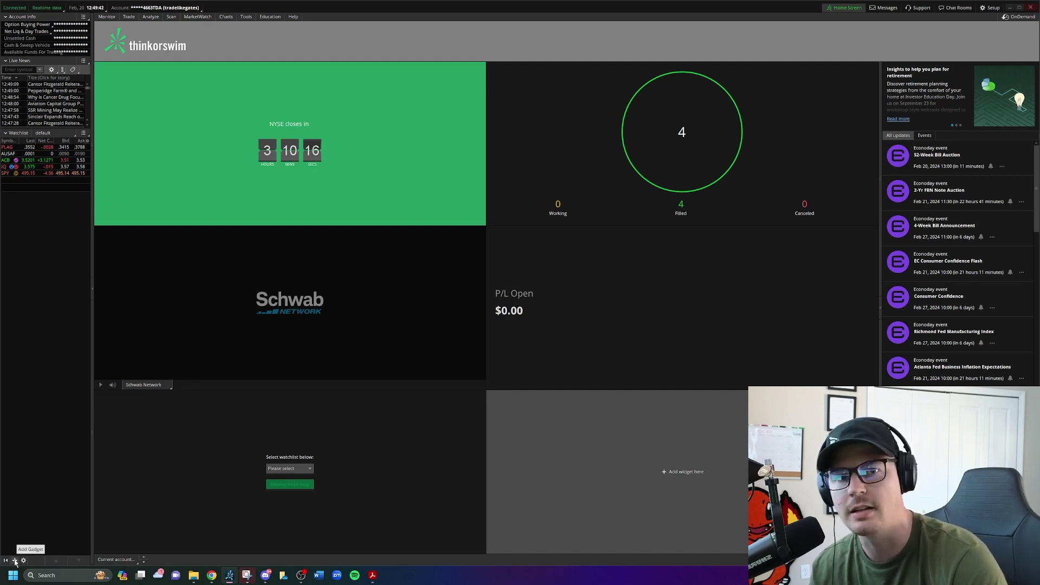
left_click(15, 561)
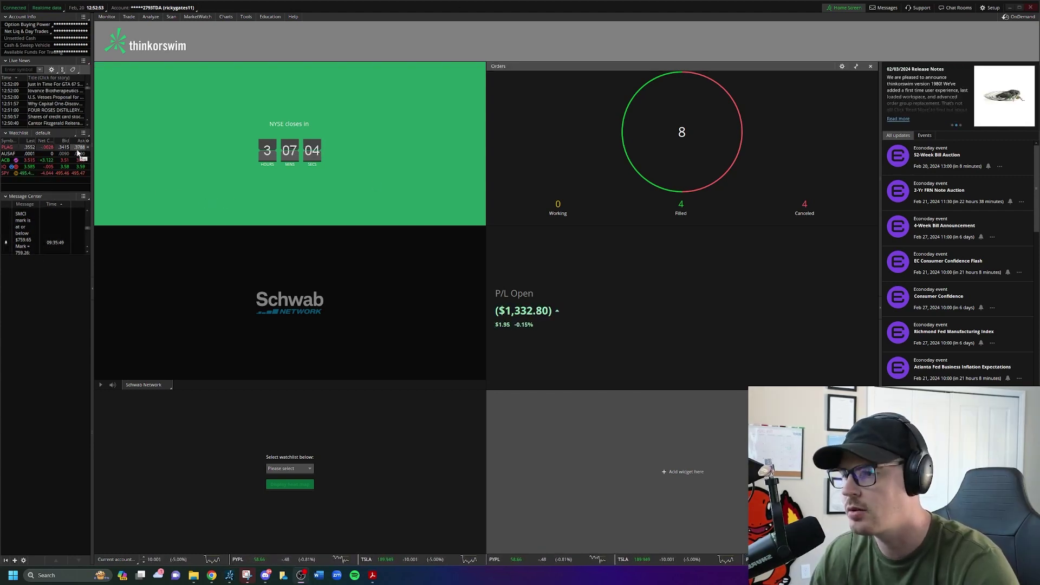
Widen the gadget sidebar and set the watchlist's color link to Unlink.
left_click_drag(92, 155, 116, 156)
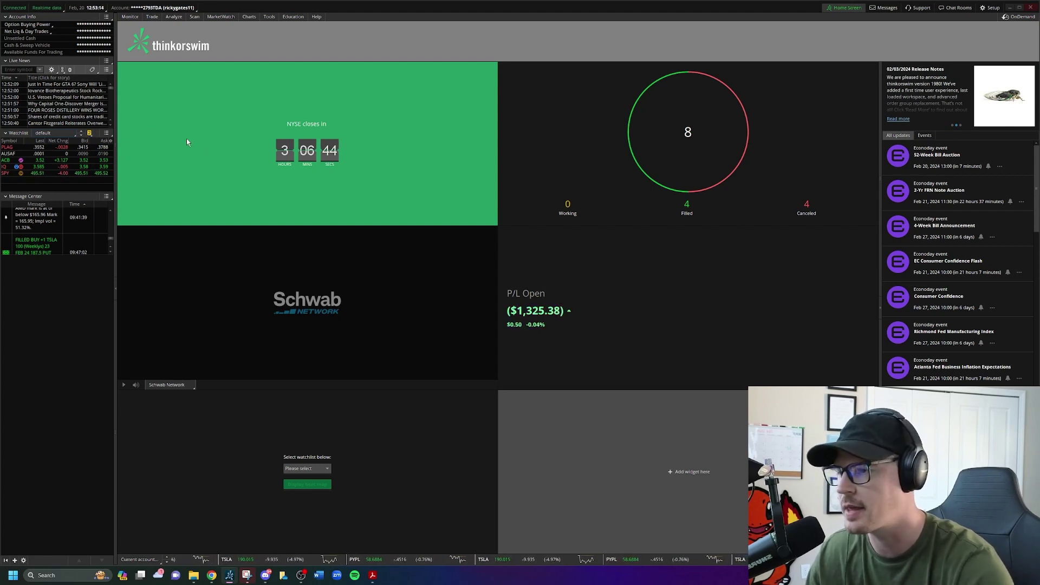
left_click(90, 133)
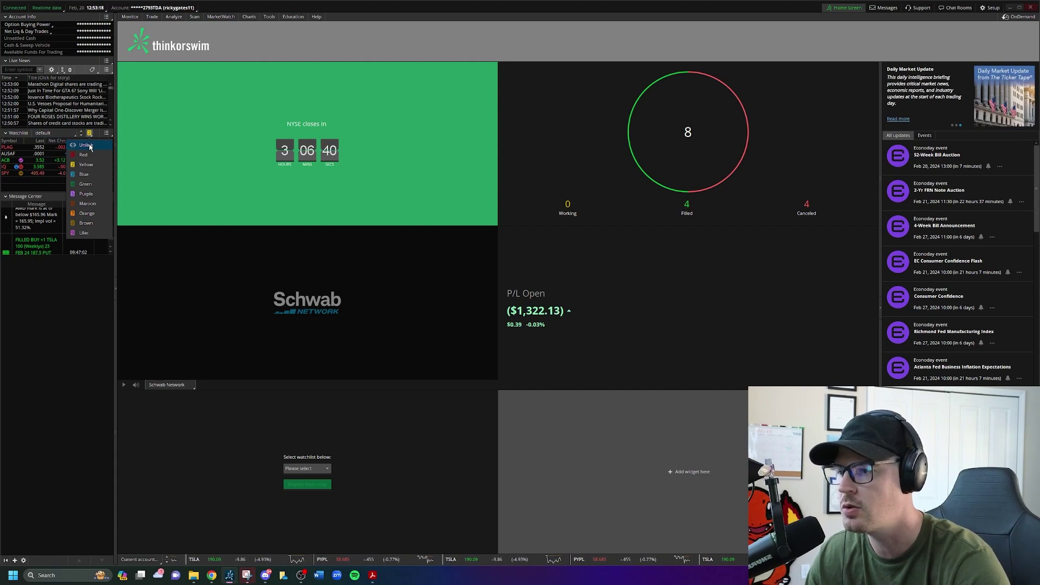
left_click(86, 145)
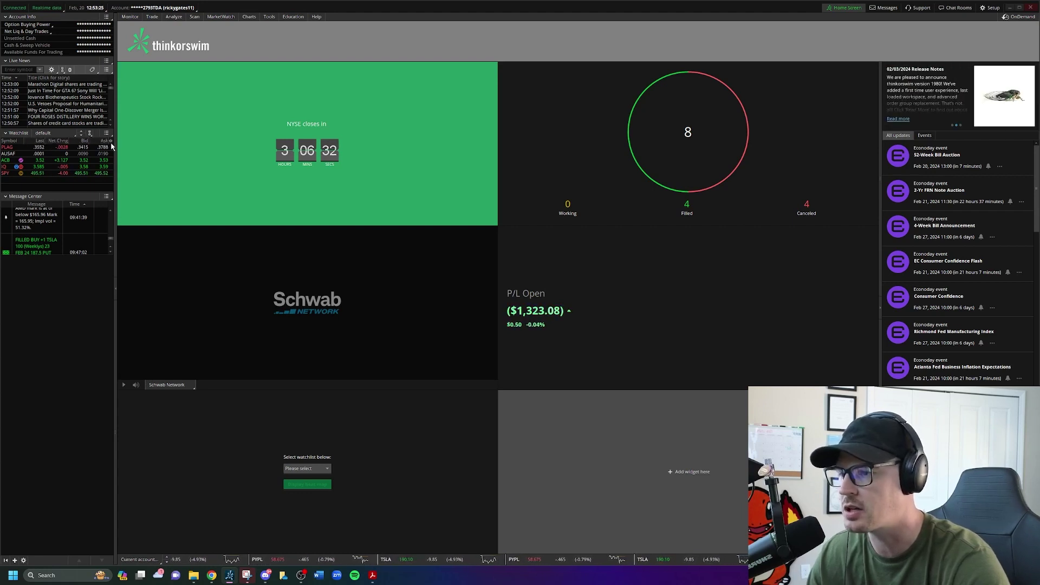
Customize the watchlist columns, removing Ask, Bid and Net Change from the current set.
left_click_drag(113, 143, 116, 141)
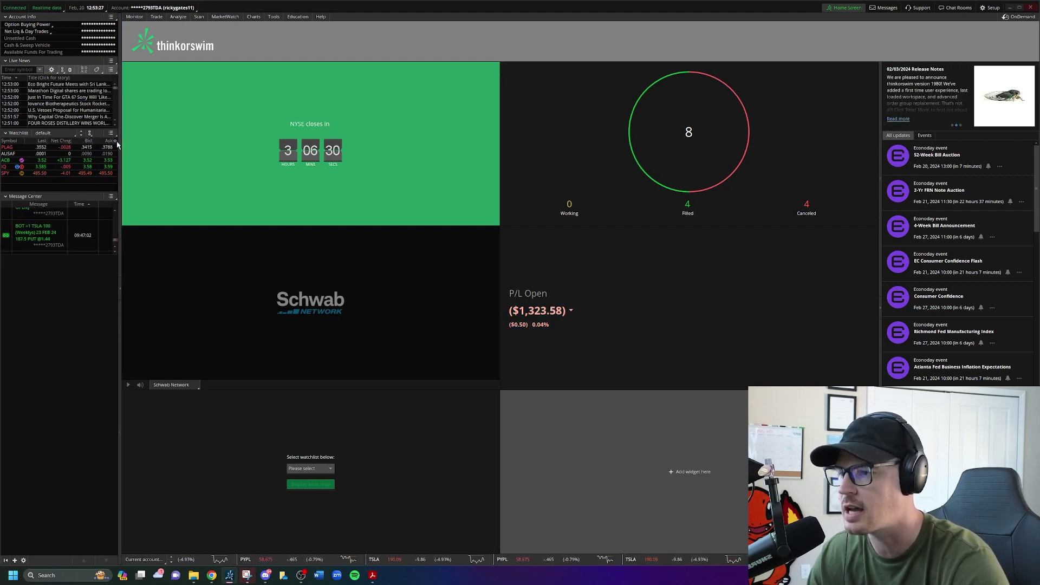
right_click(117, 144)
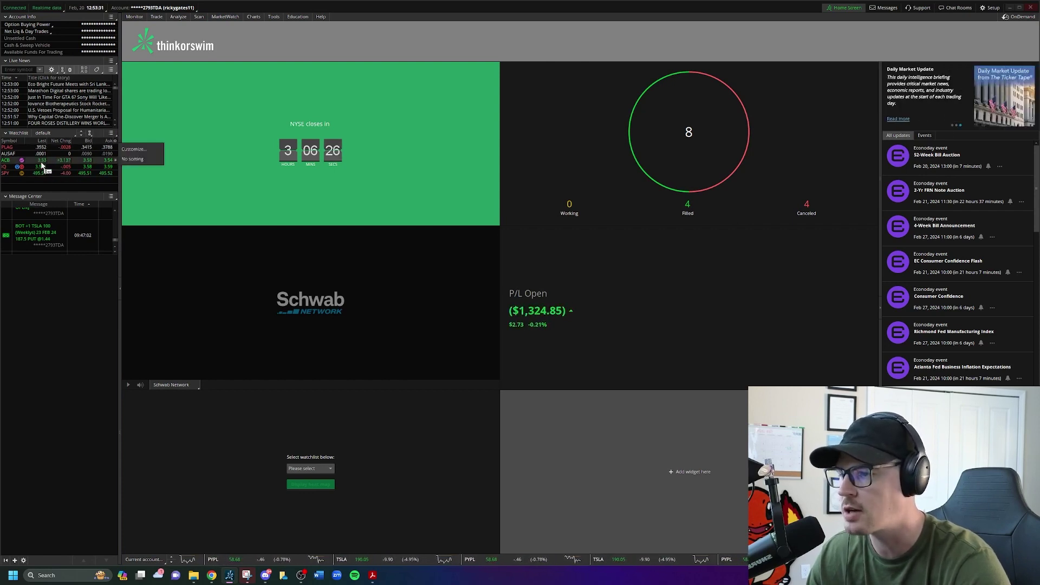
left_click(132, 150)
left_click(119, 208)
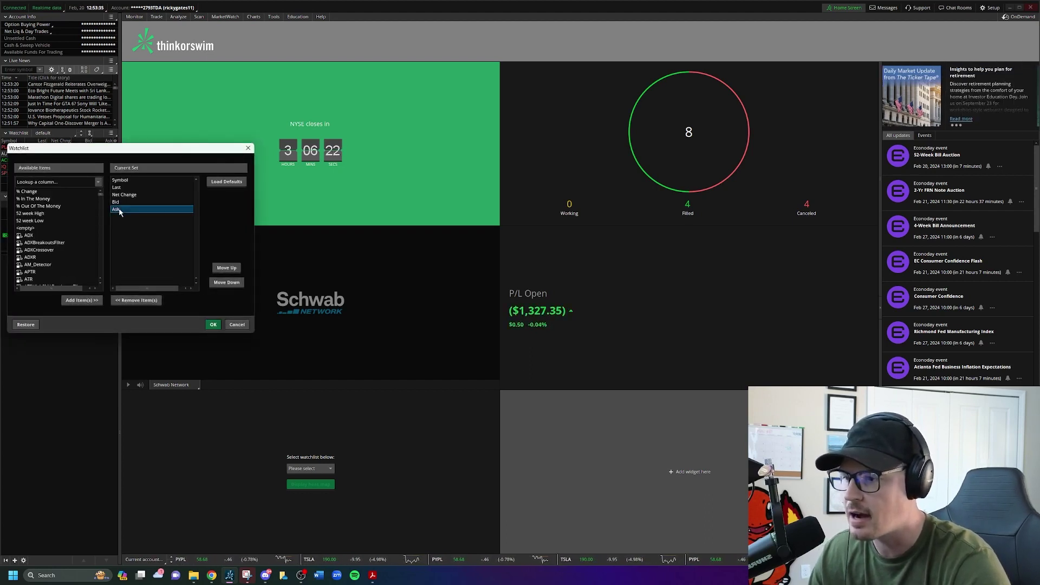
left_click(133, 301)
left_click(120, 202)
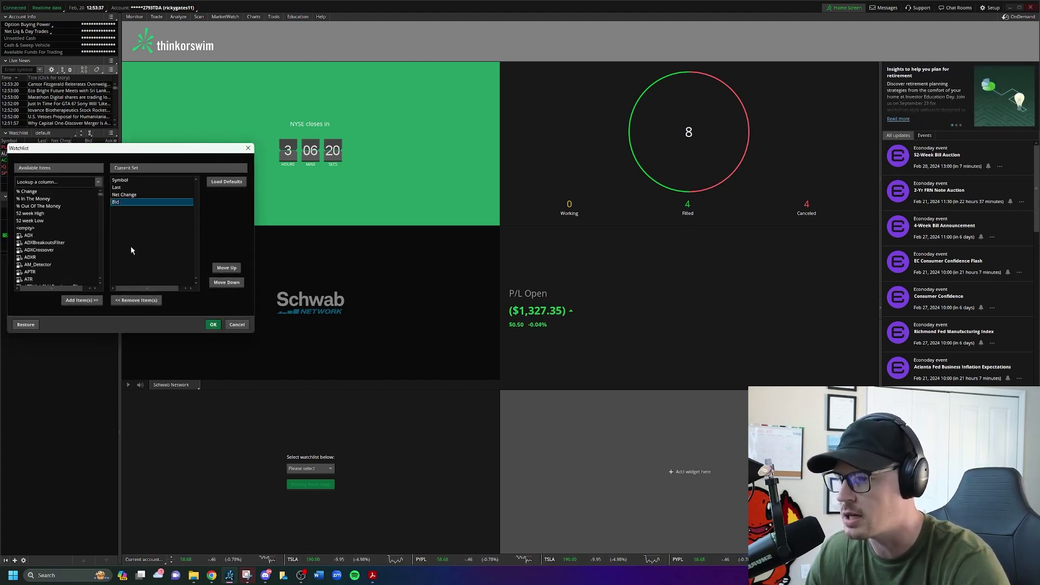
left_click(132, 300)
left_click(128, 195)
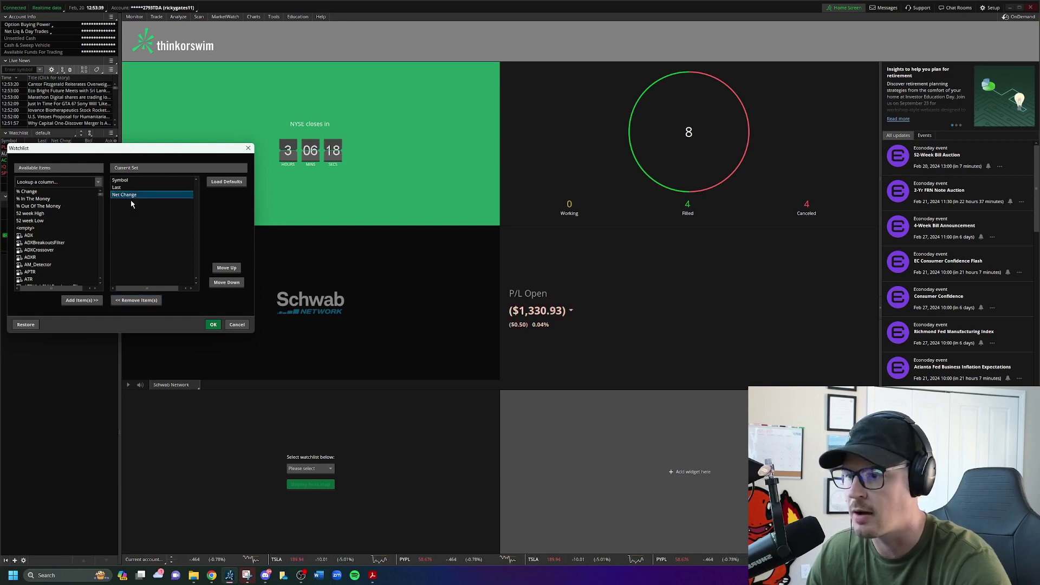
left_click(137, 301)
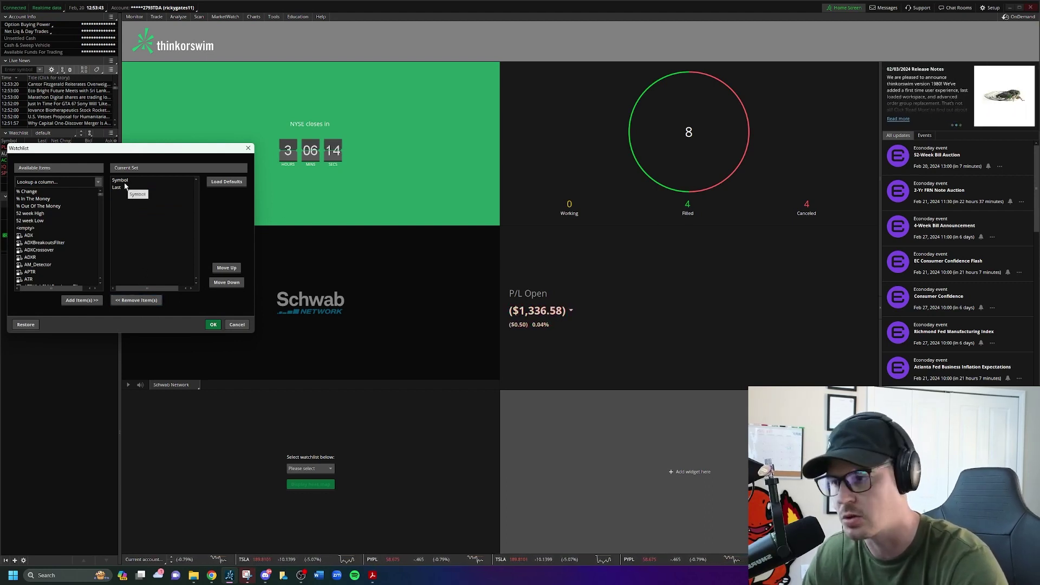
Add the % Change and Volume columns to the watchlist's current set and apply the customization.
left_click(50, 183)
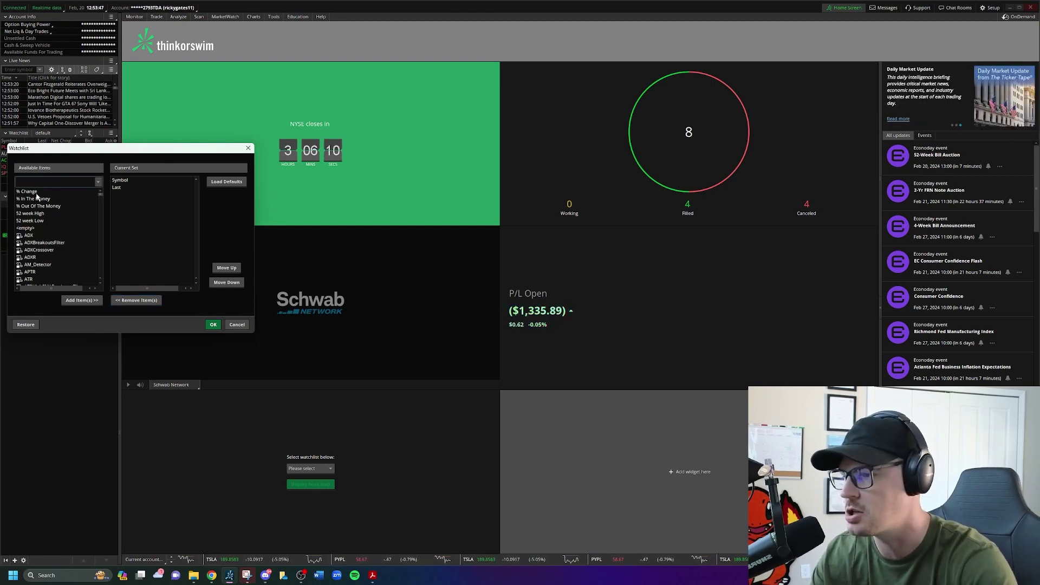
left_click(32, 193)
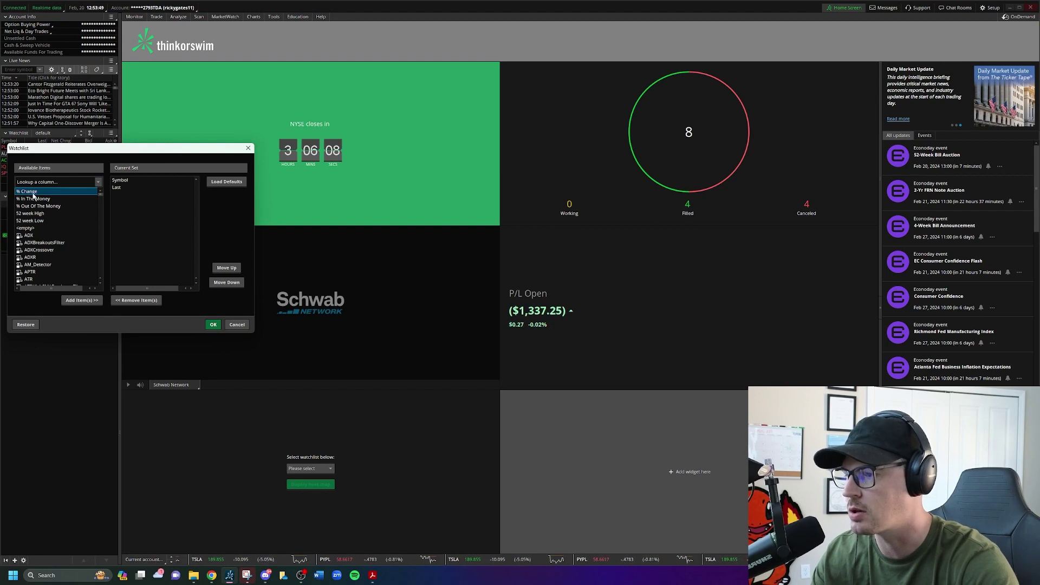
left_click(82, 300)
left_click(49, 183)
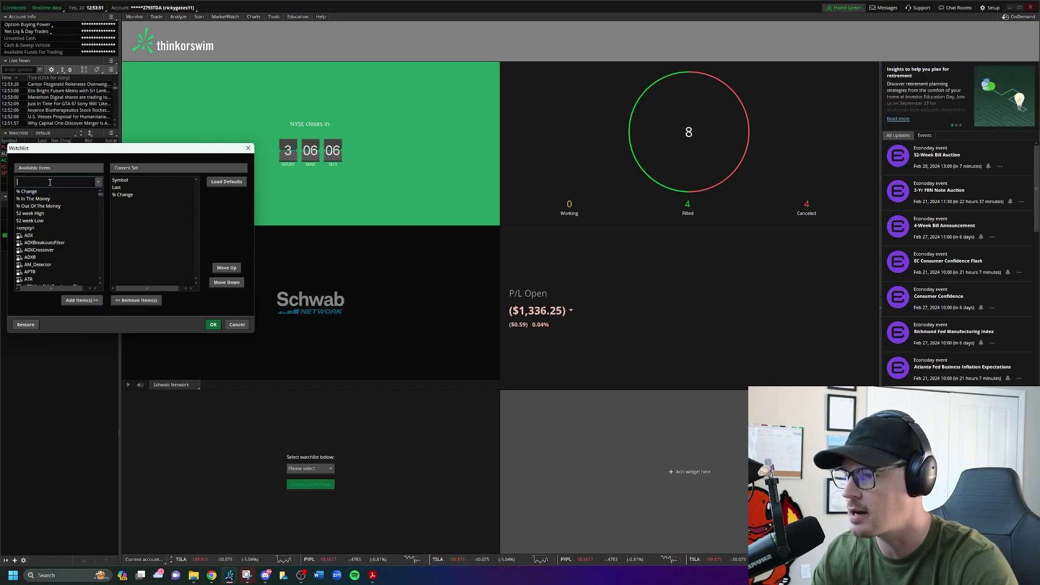
type("volume")
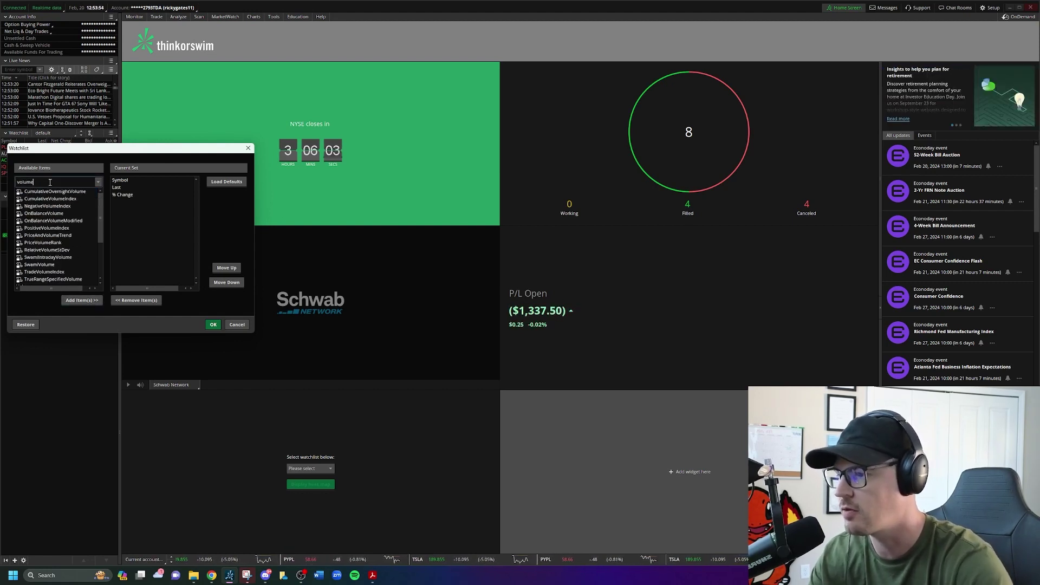
scroll(52, 205, "down", 2)
left_click(28, 244)
left_click(81, 300)
left_click(212, 324)
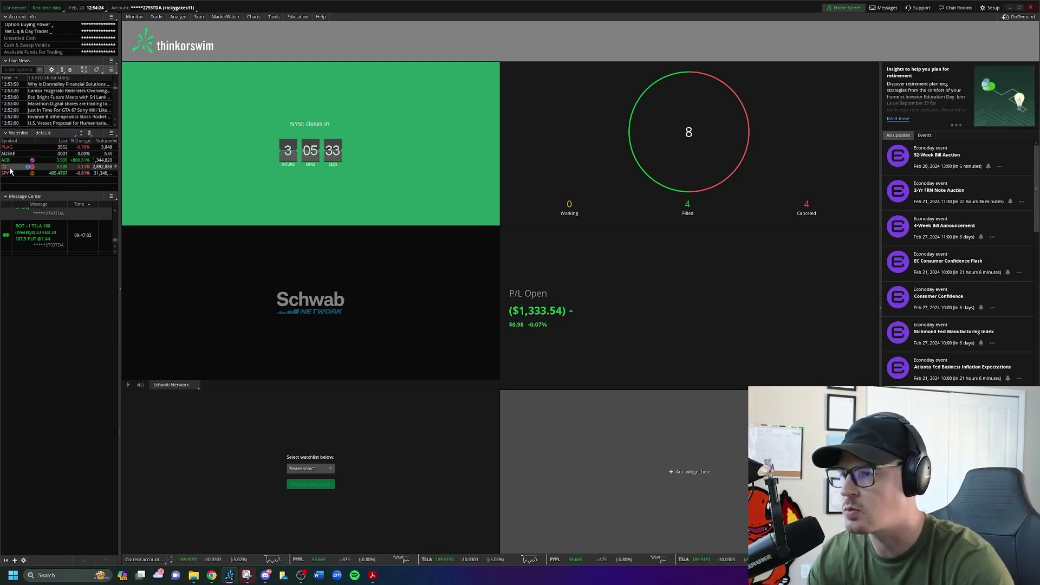
Remove the symbol IQ from the default watchlist and add TSLA below SPY.
left_click(7, 168)
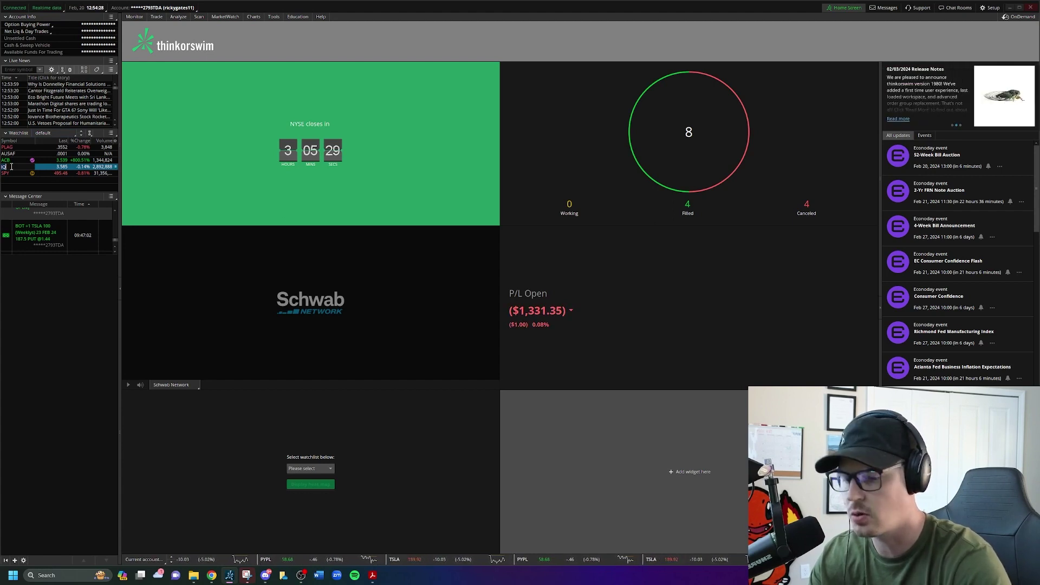
key("Return")
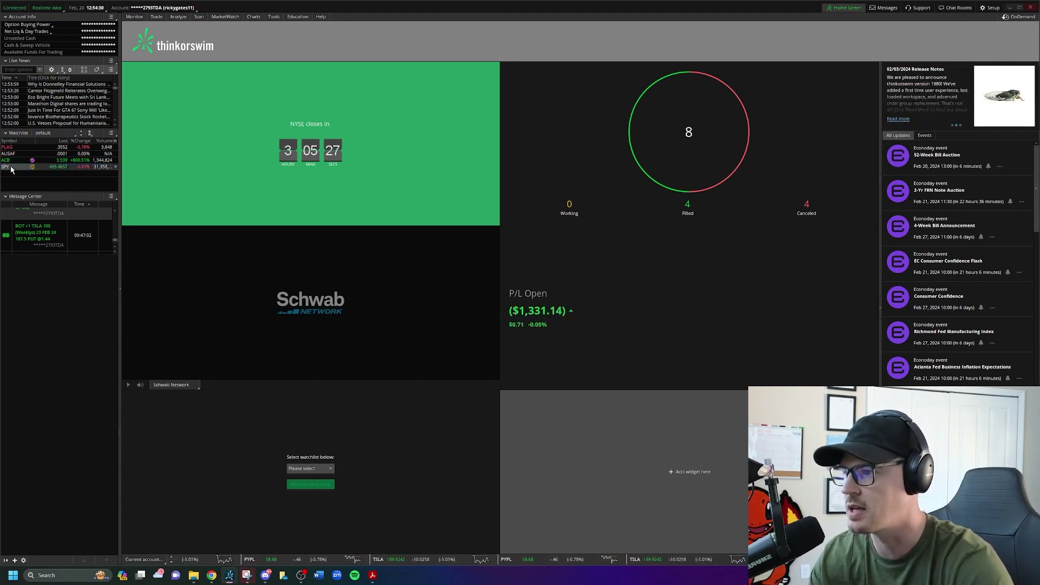
left_click(10, 173)
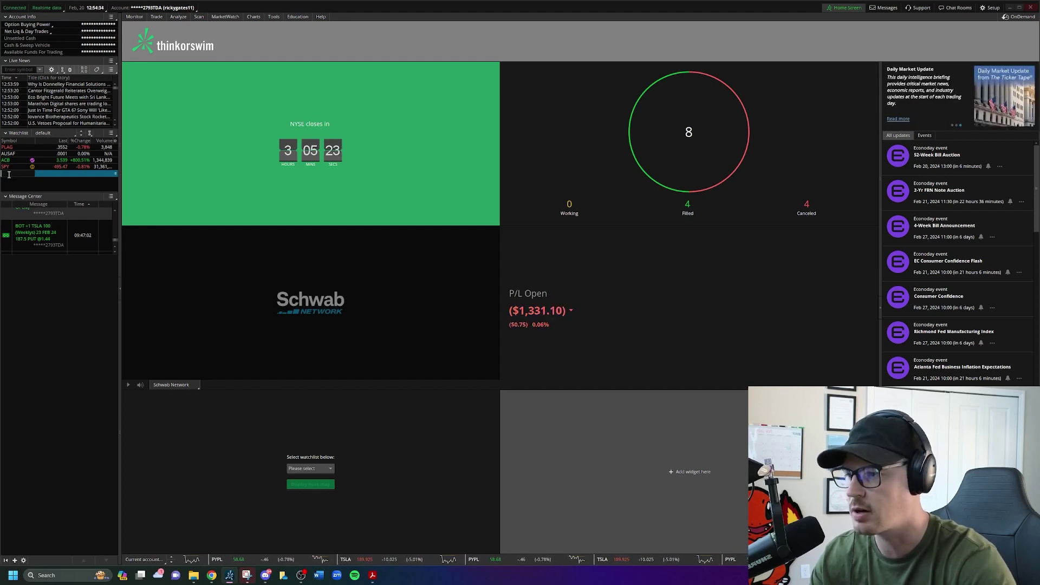
type("TSLA")
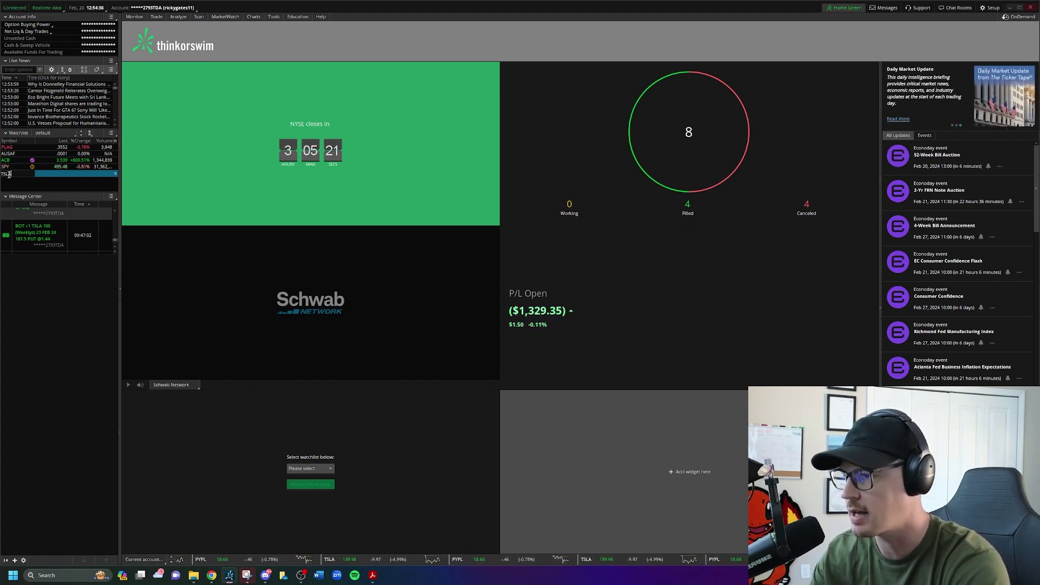
key("Return")
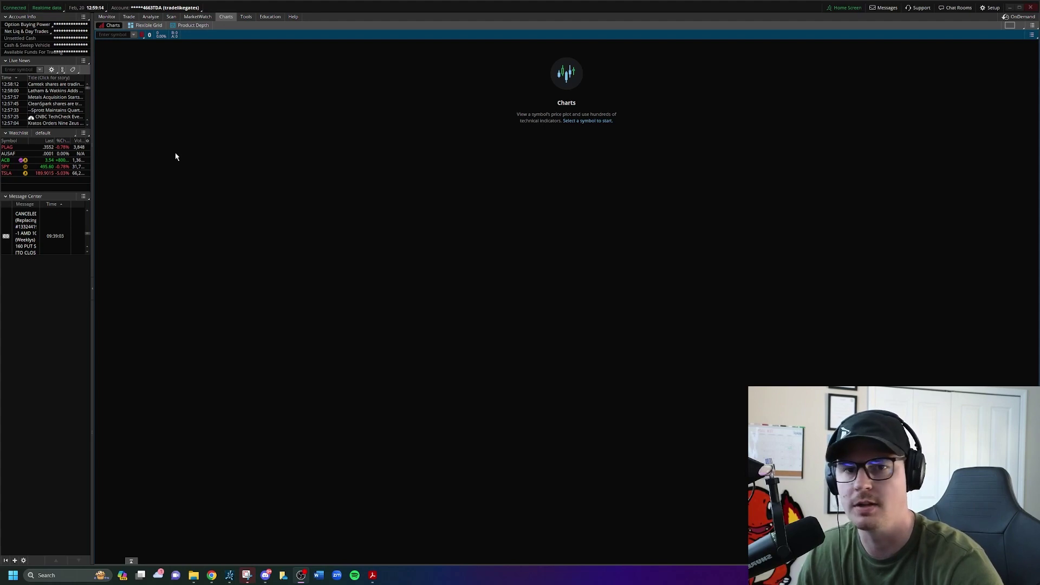
Widen the gadget sidebar and link the watchlist to the red color group.
left_click_drag(93, 135, 126, 135)
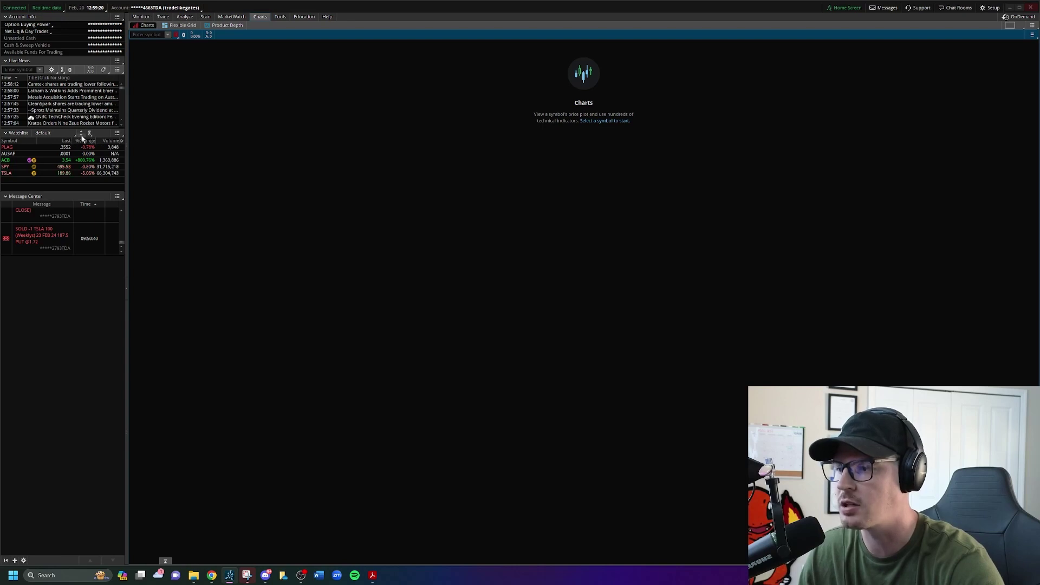
left_click(90, 133)
left_click(85, 155)
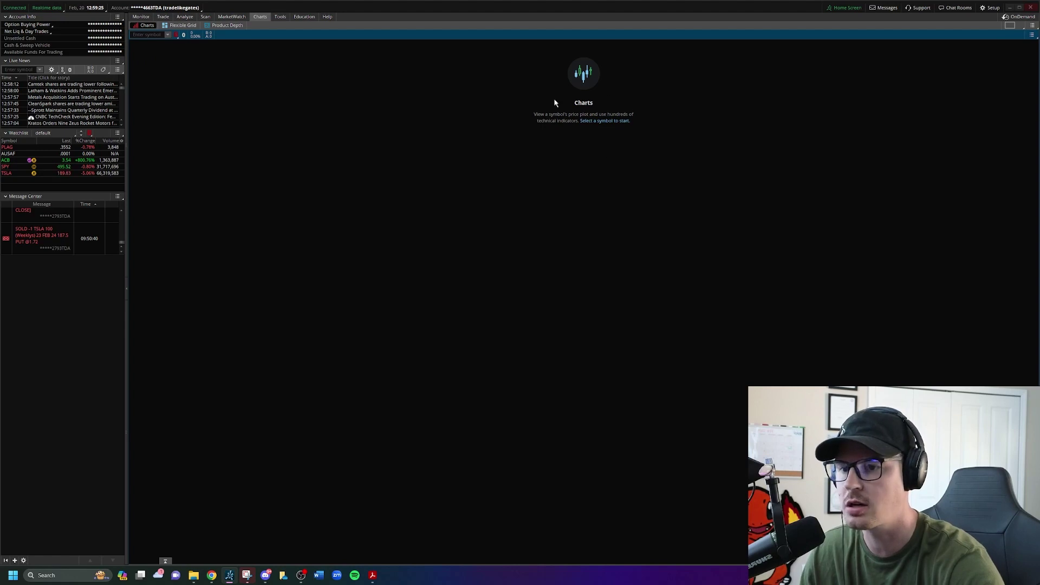
Check the chart's color link options, and load ACB and then SPY into the linked chart from the watchlist.
left_click(176, 35)
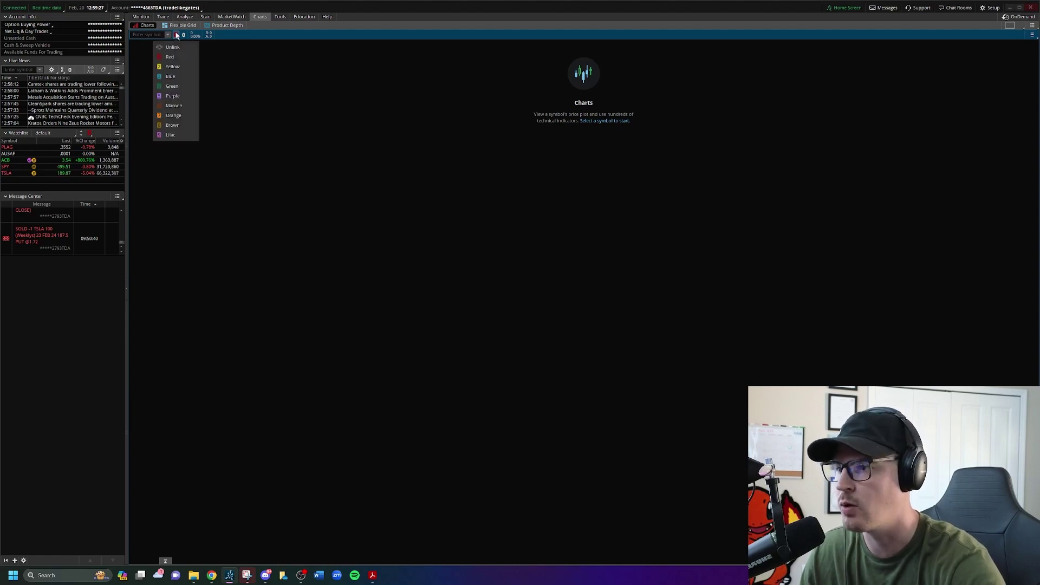
left_click(57, 160)
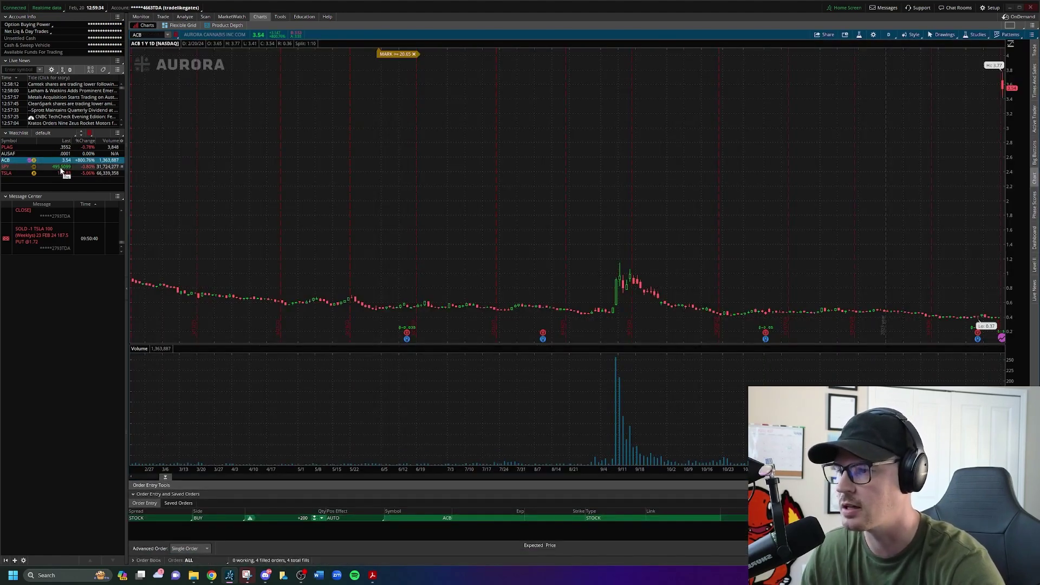
left_click(61, 168)
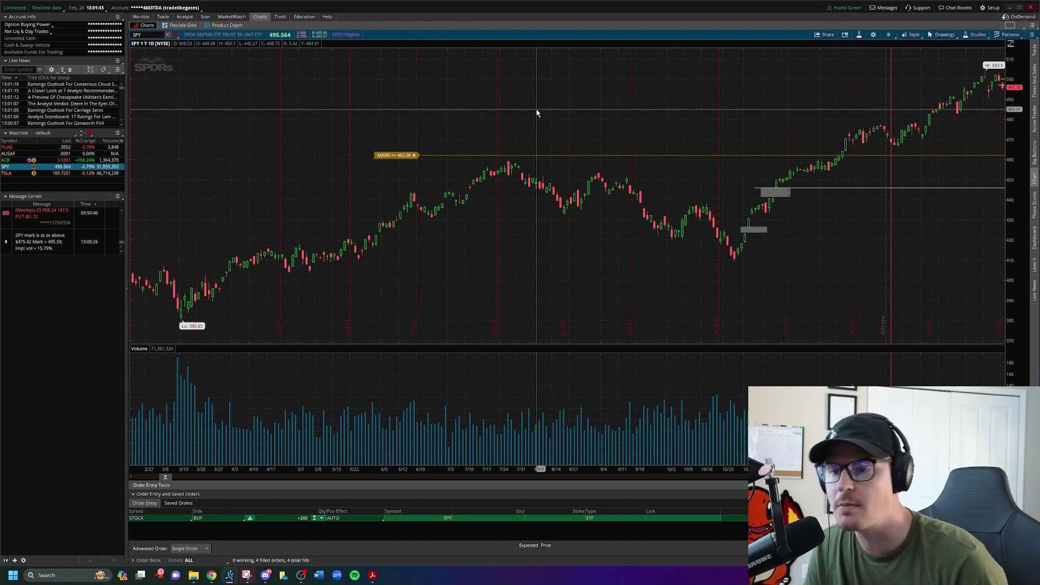
Set the chart's alerts to Show arrows only in the general chart settings and apply the change.
right_click(495, 125)
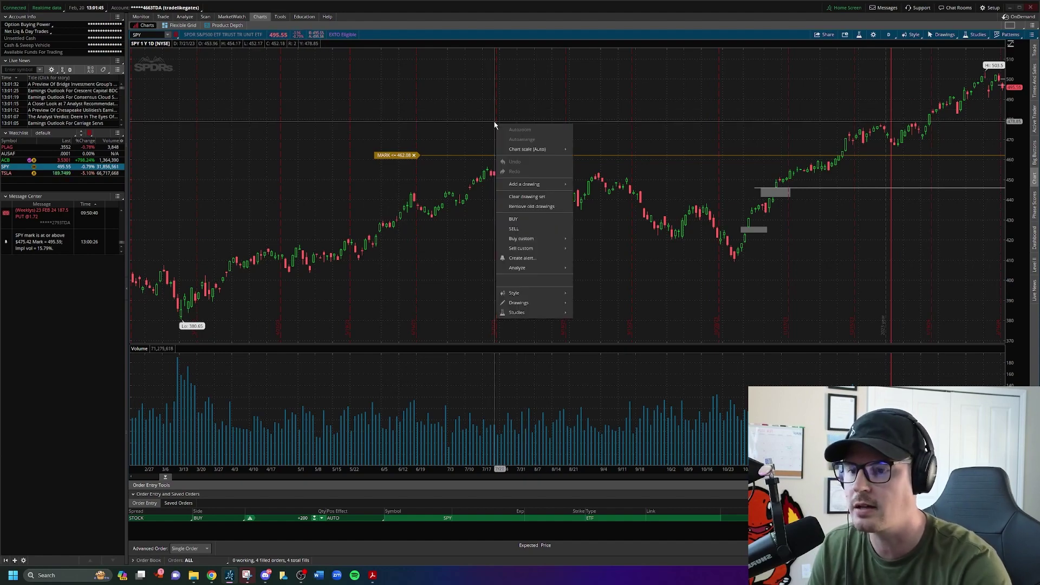
mouse_move(523, 293)
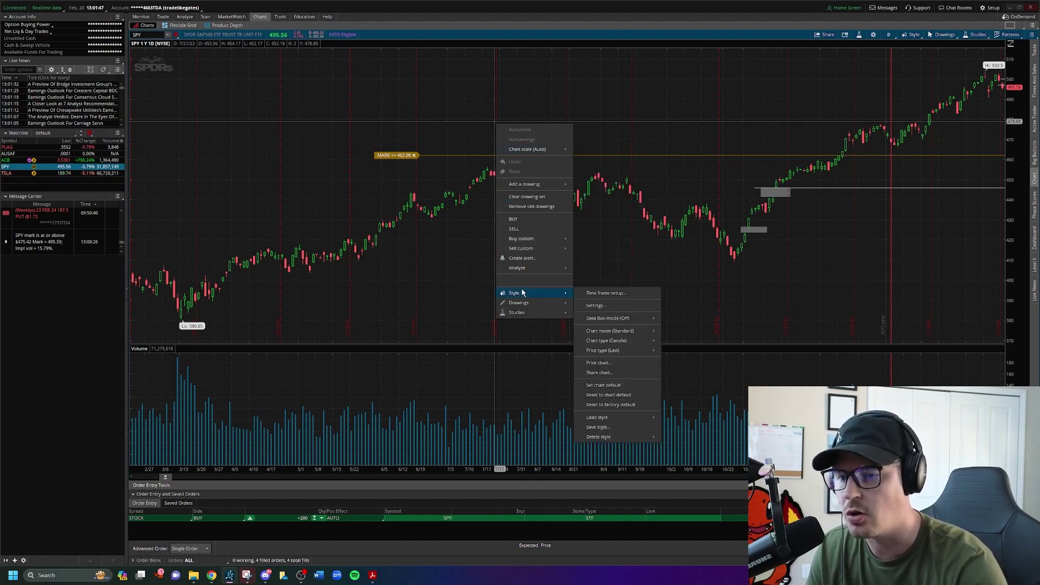
left_click(600, 306)
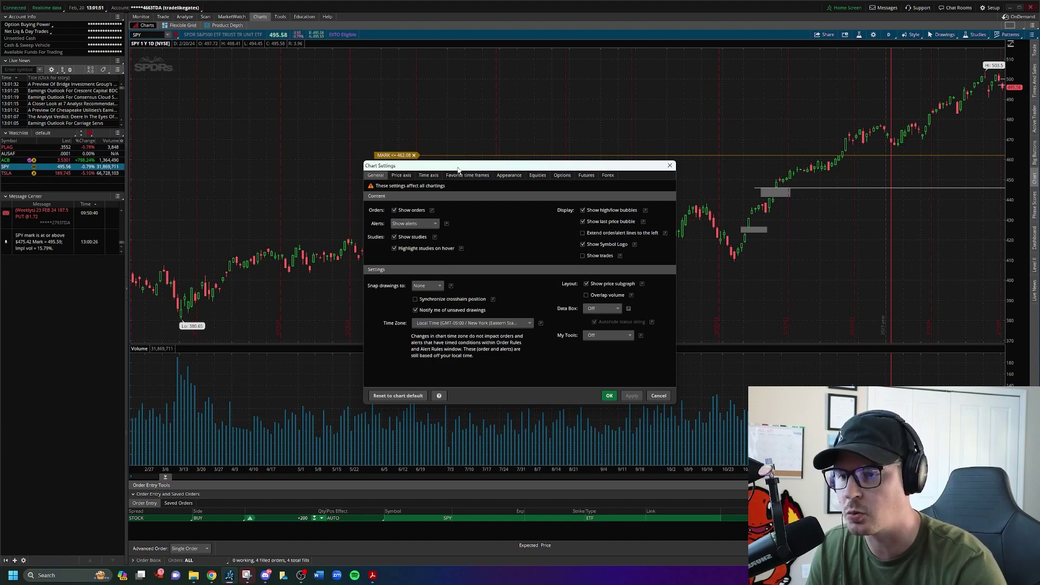
left_click_drag(457, 170, 436, 224)
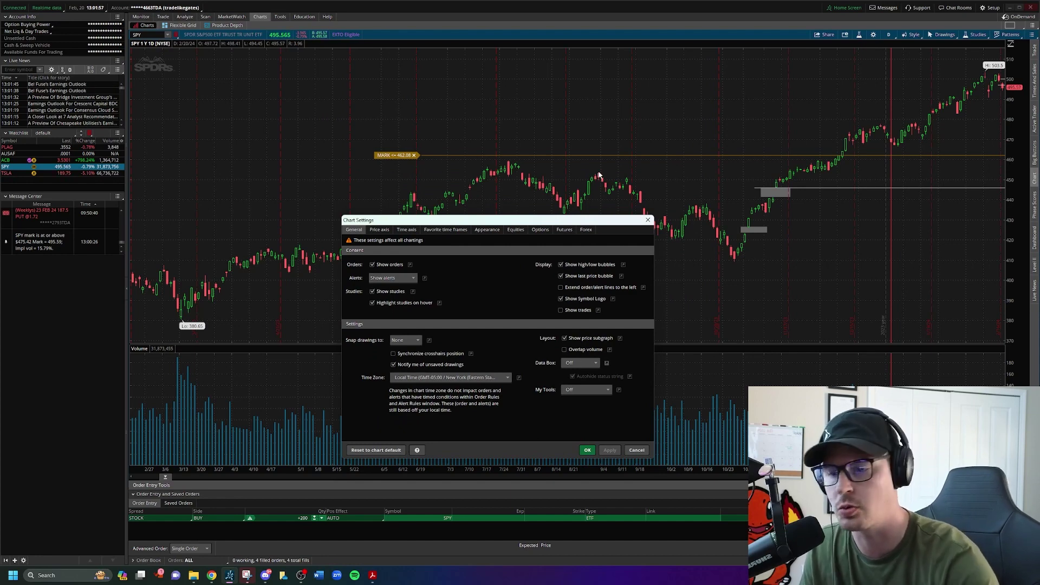
left_click(392, 278)
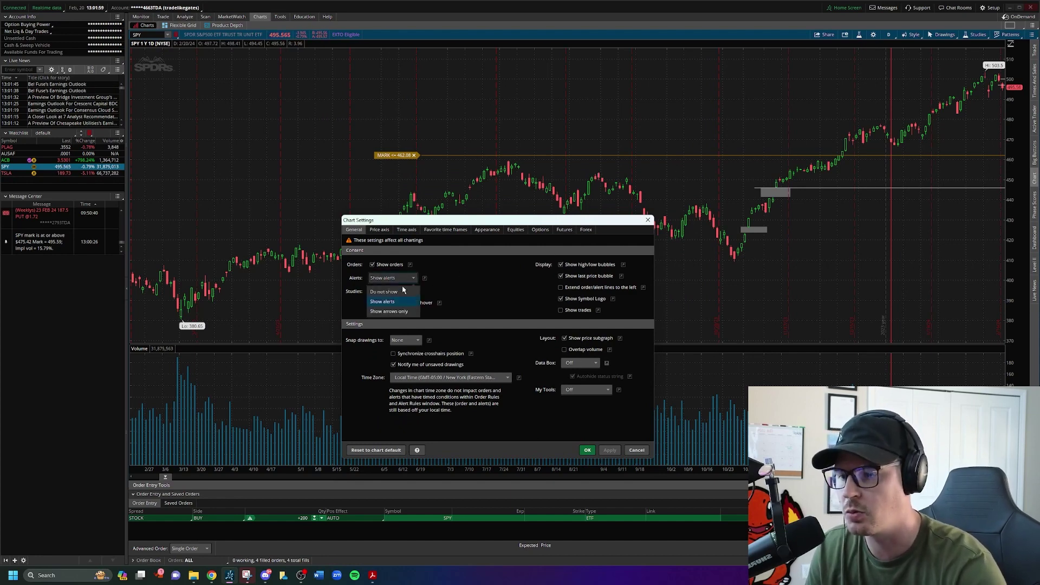
left_click(393, 312)
left_click(610, 450)
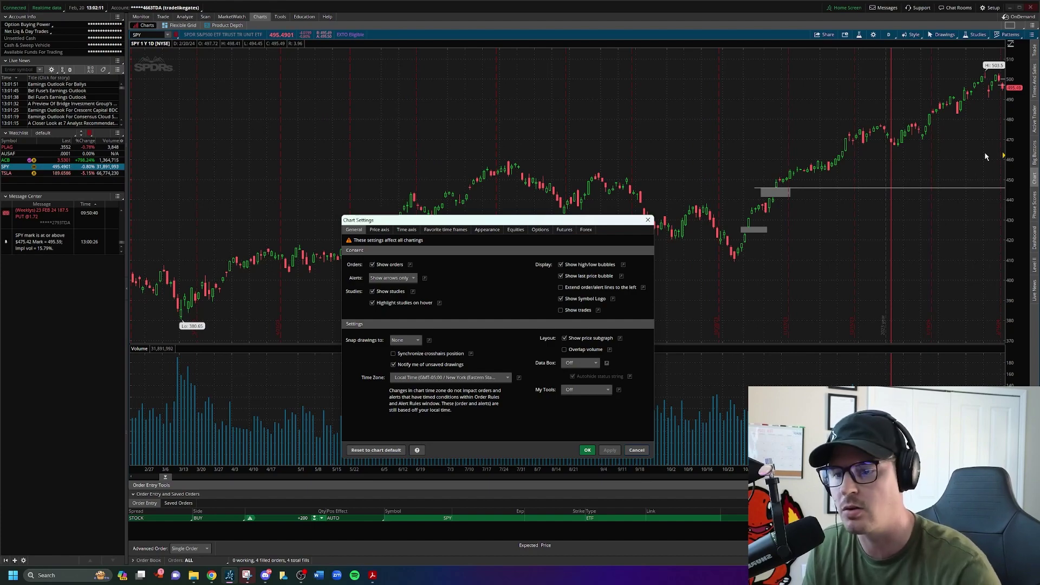
Enable Overlap volume in the chart's layout settings and apply it.
left_click_drag(520, 224, 424, 75)
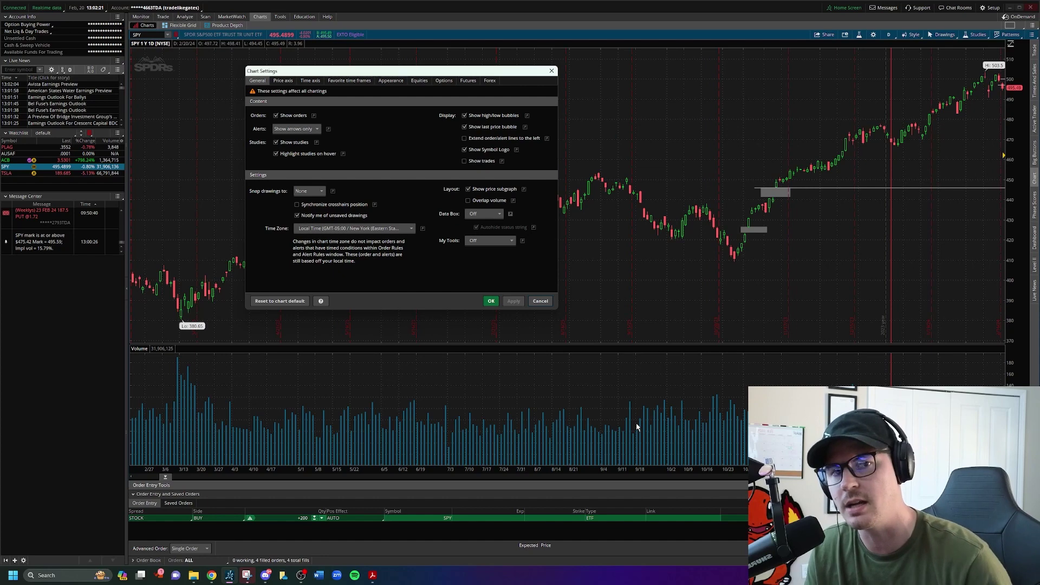
left_click(468, 200)
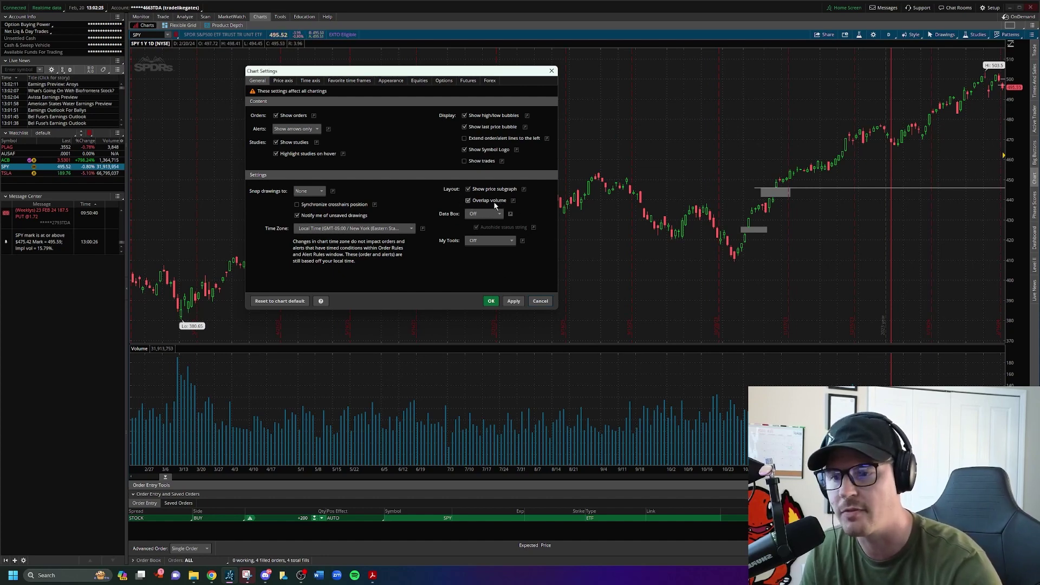
left_click(513, 301)
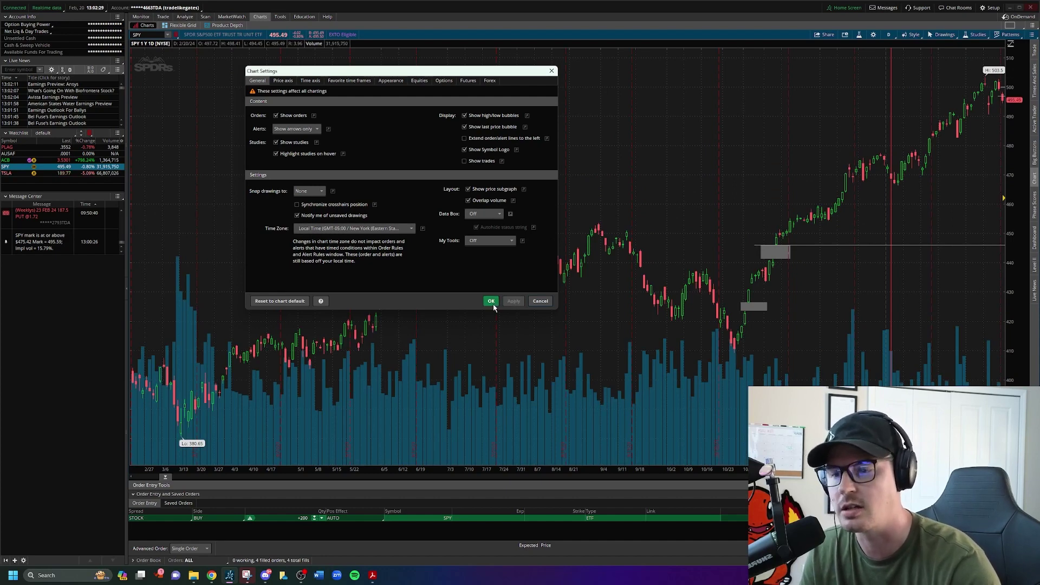
Set the time axis expansion area to 150 bars to the right, apply it and close the chart settings.
left_click(280, 81)
left_click(310, 81)
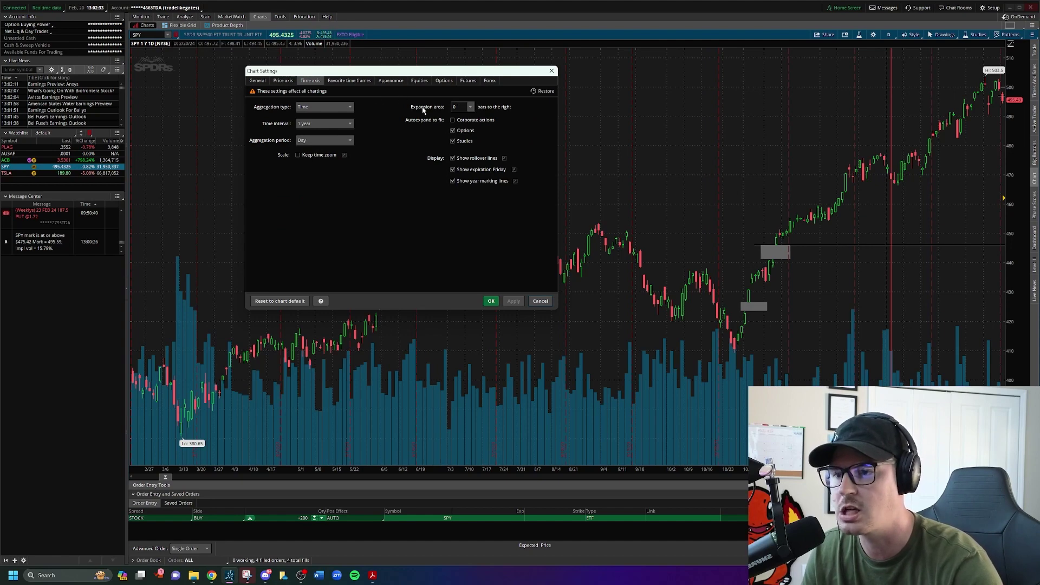
type("0")
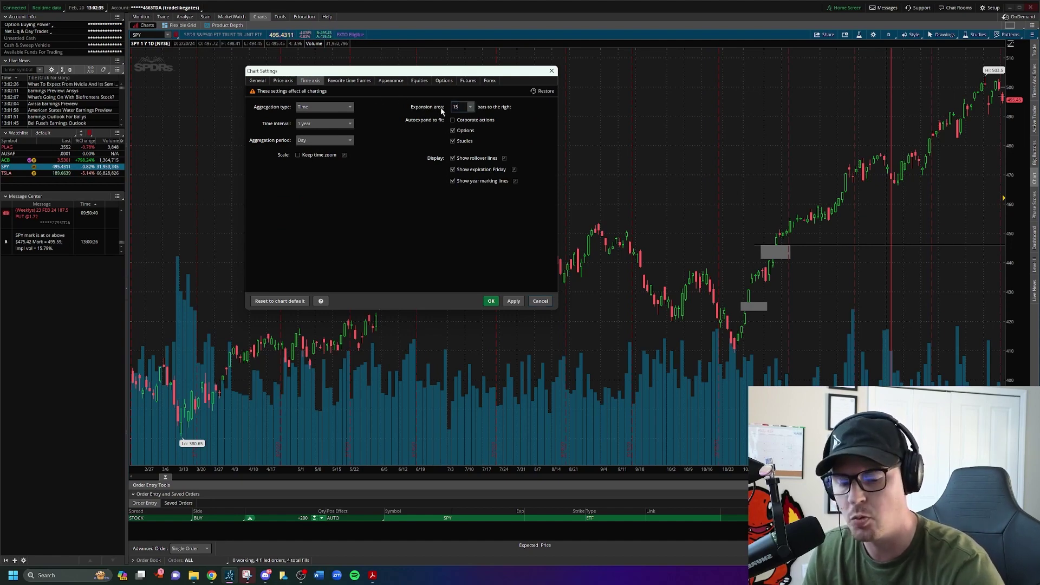
left_click(512, 301)
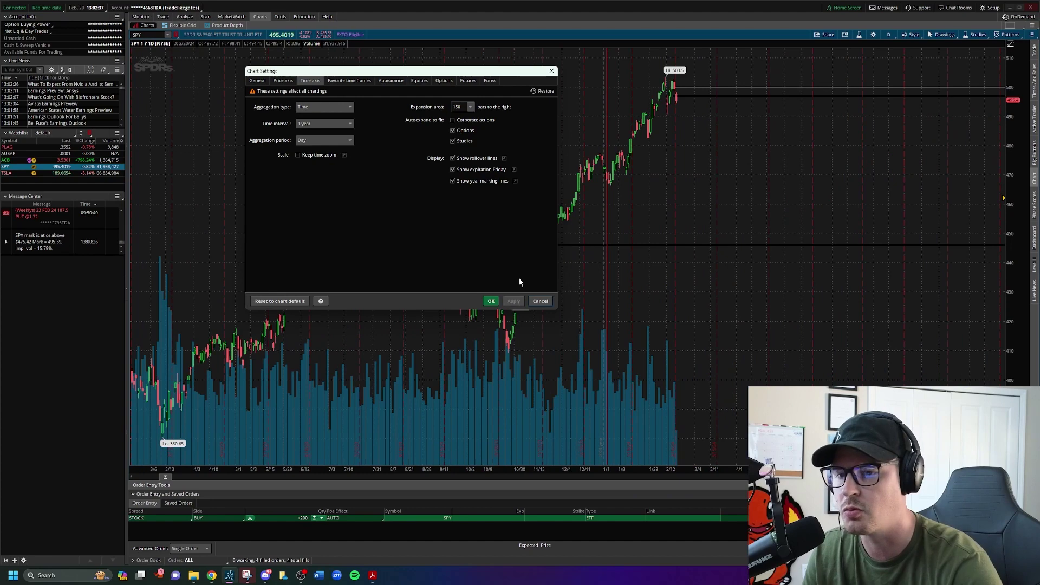
left_click_drag(472, 74, 525, 354)
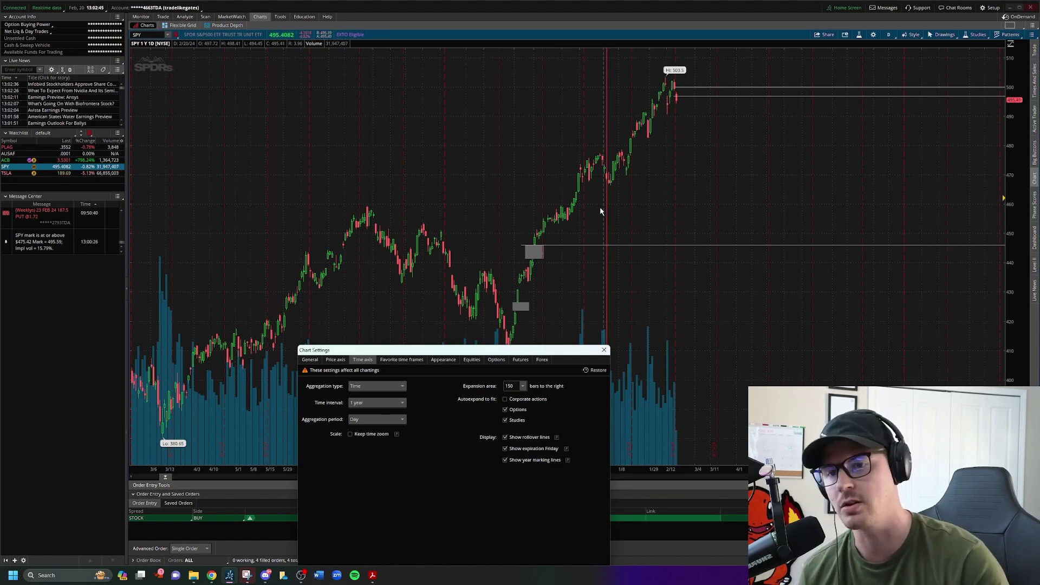
left_click_drag(496, 353, 489, 84)
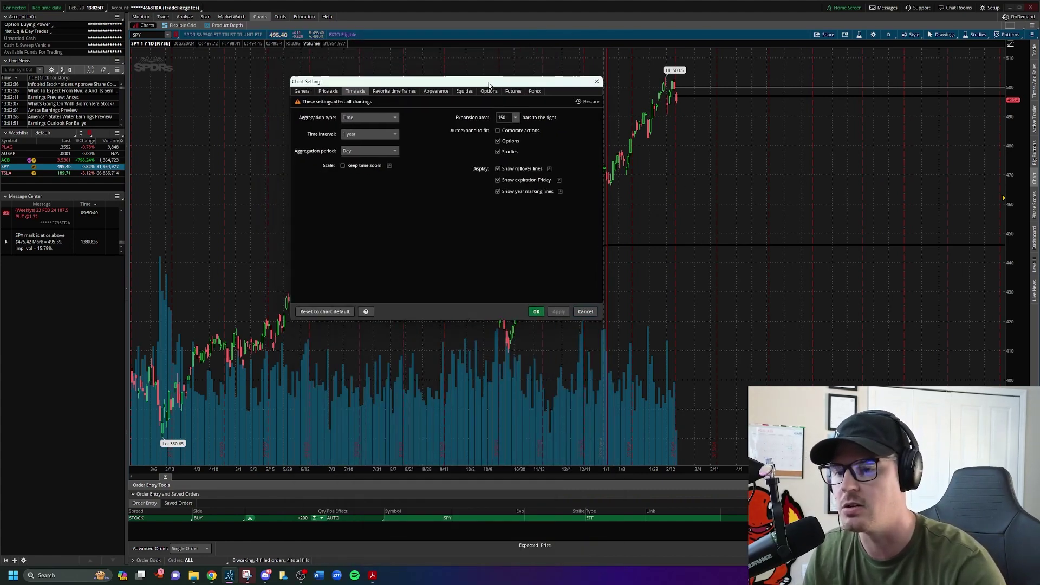
left_click(535, 312)
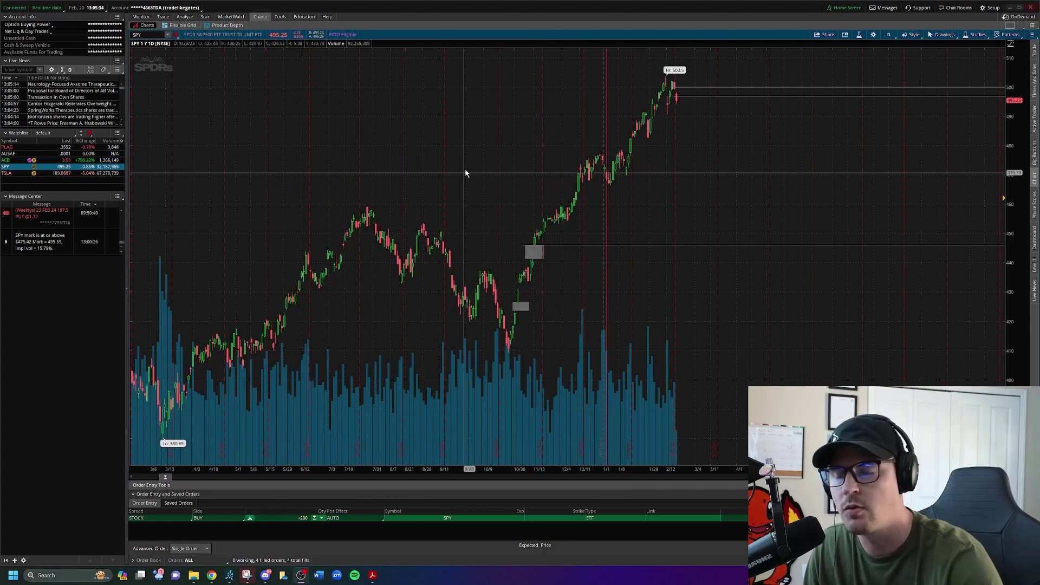
Reopen the chart settings and enable Fill up for the candles in the chart's appearance.
right_click(459, 129)
mouse_move(490, 300)
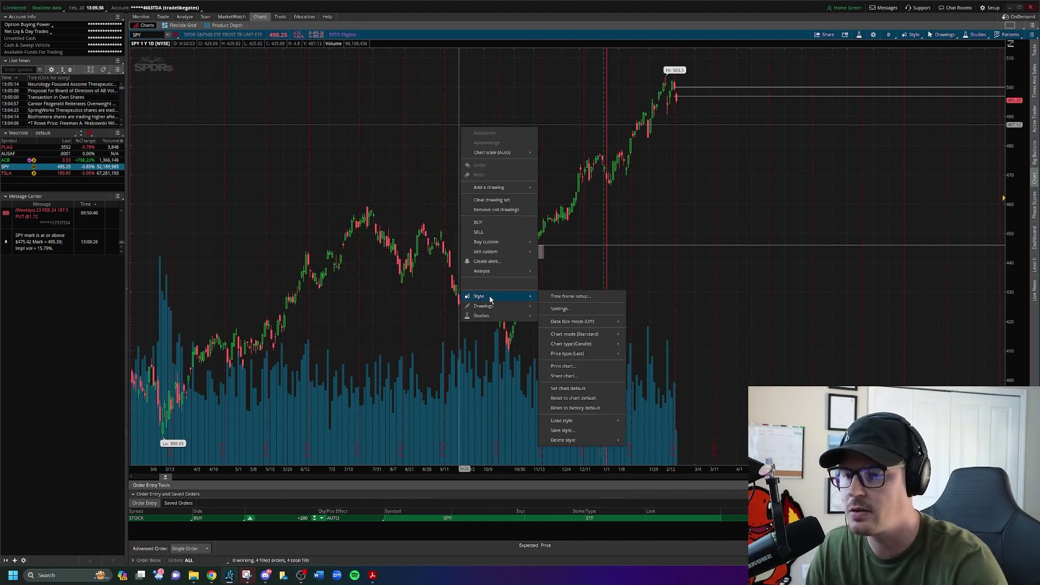
left_click(562, 309)
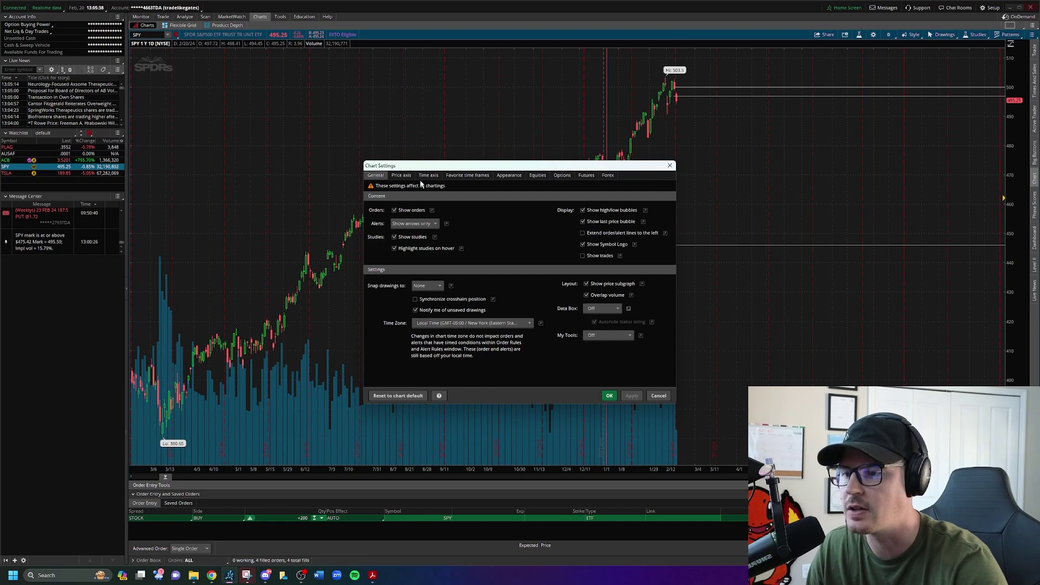
left_click(508, 175)
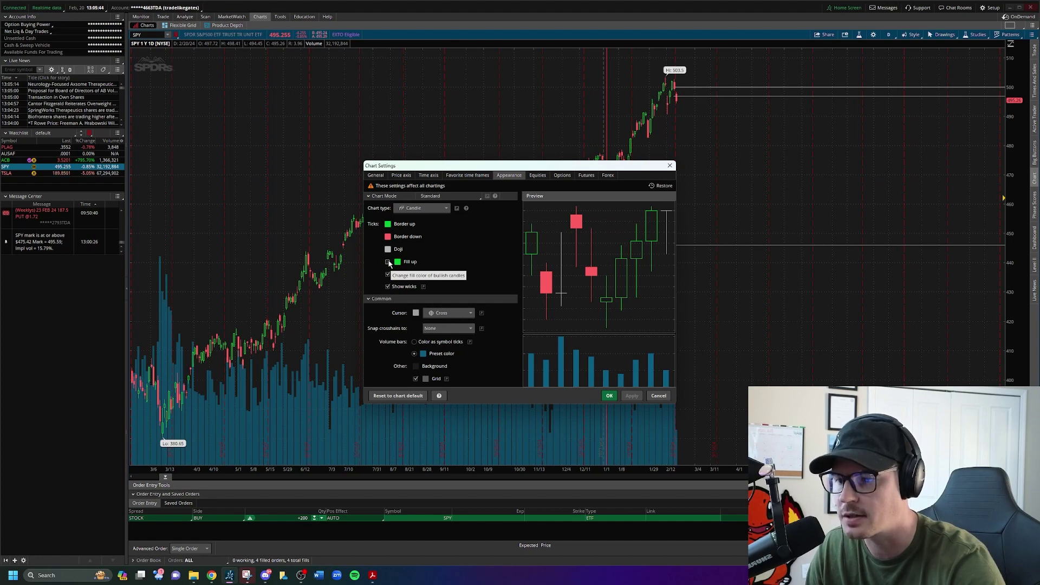
left_click(388, 262)
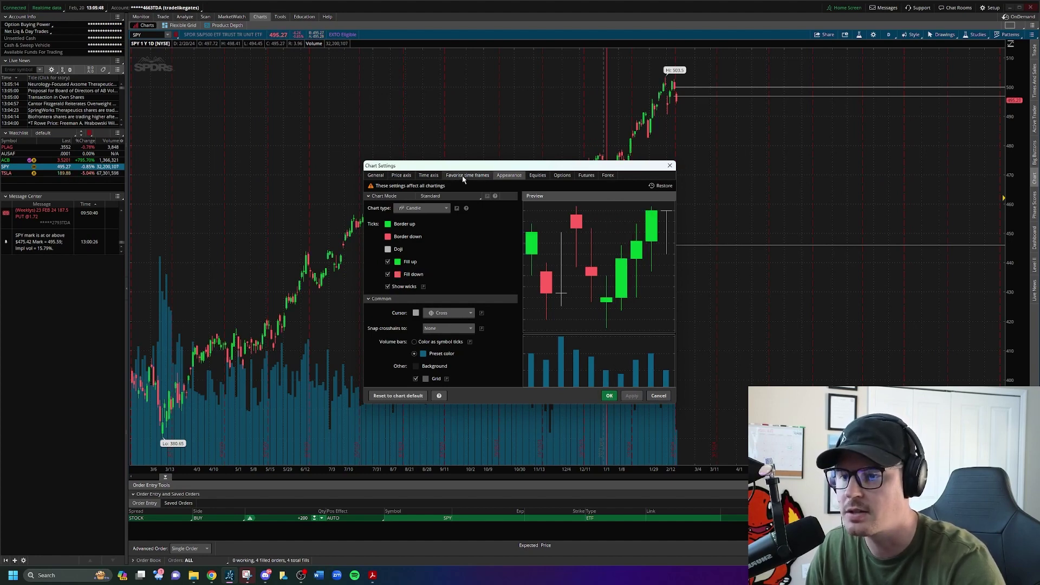
Review the favorite time frames, equities, options and futures chart settings, and accept the settings.
left_click(482, 176)
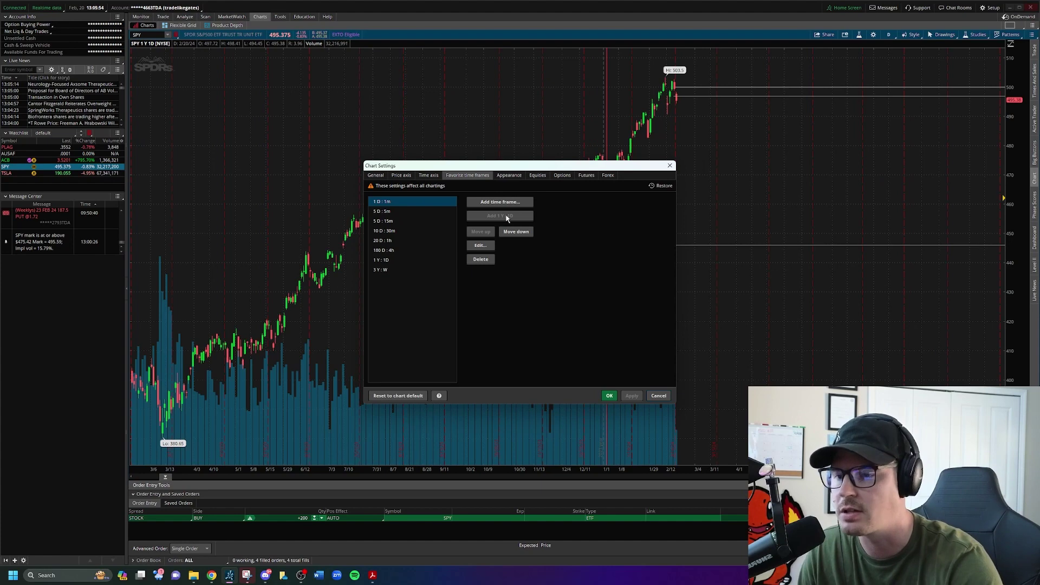
left_click(538, 175)
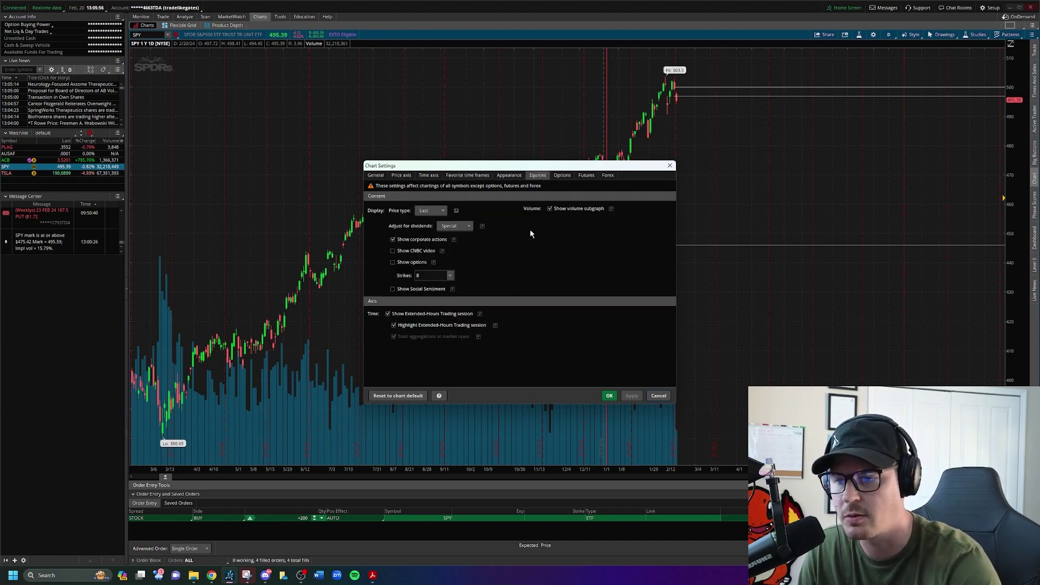
left_click(562, 175)
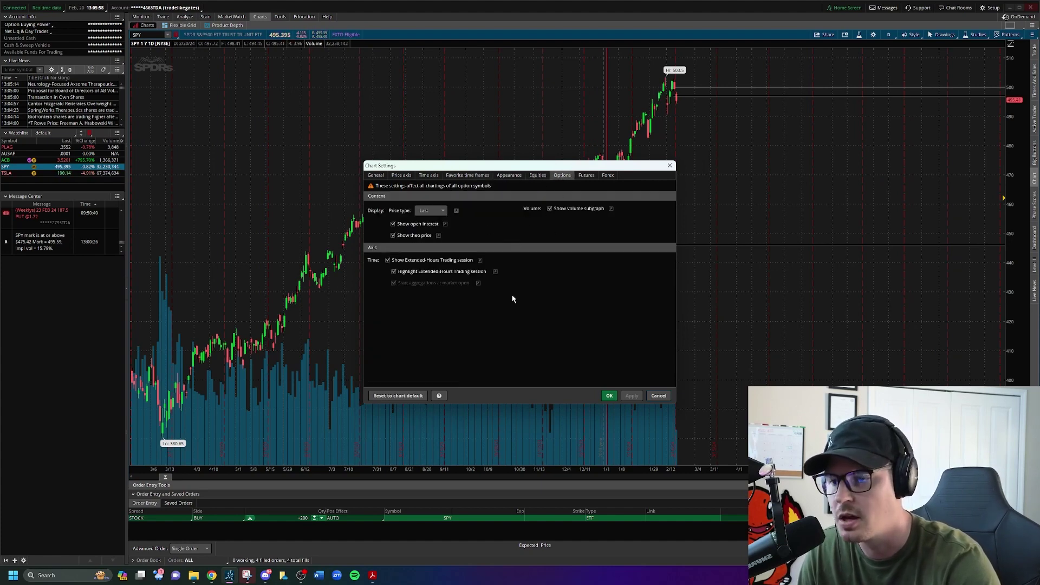
left_click(586, 175)
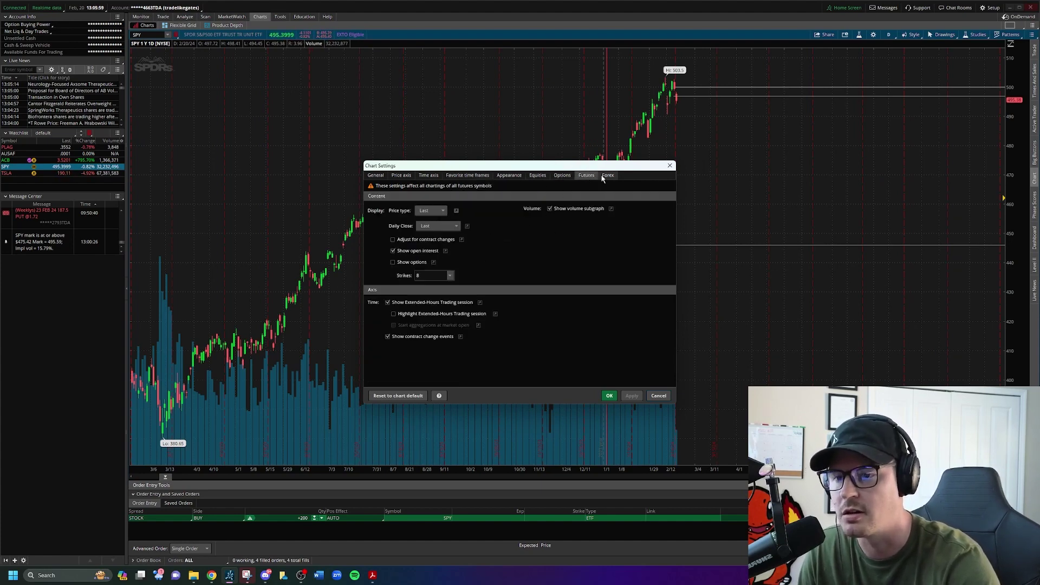
left_click(568, 177)
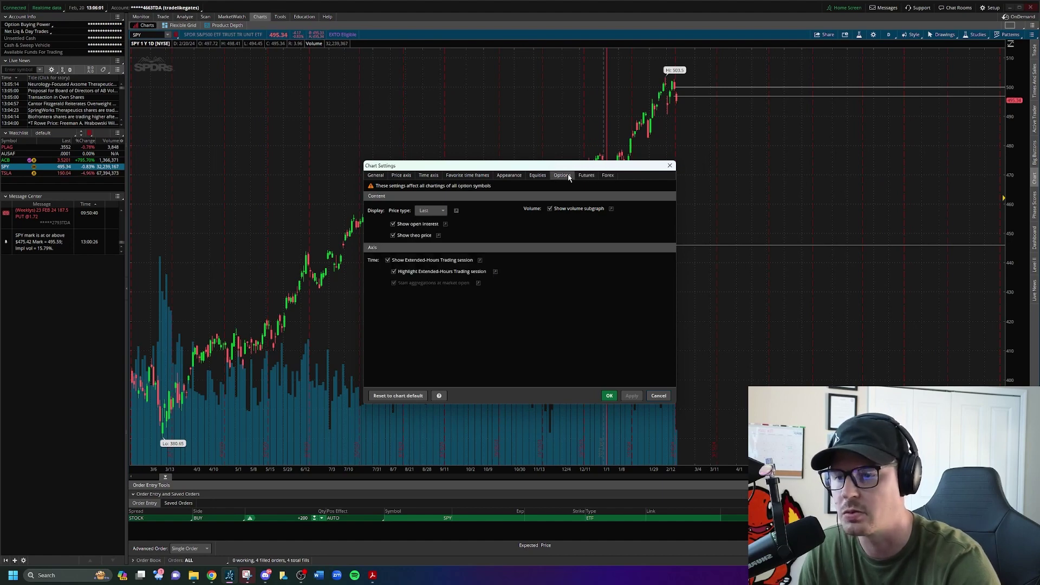
left_click(610, 396)
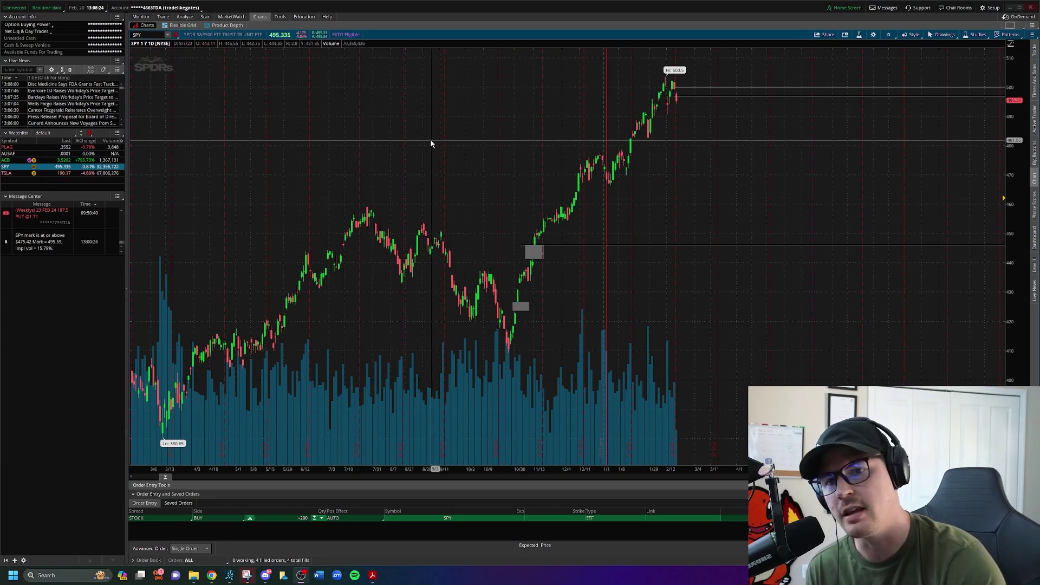
Pan the SPY chart toward later dates with the Pan tool.
middle_click(461, 146)
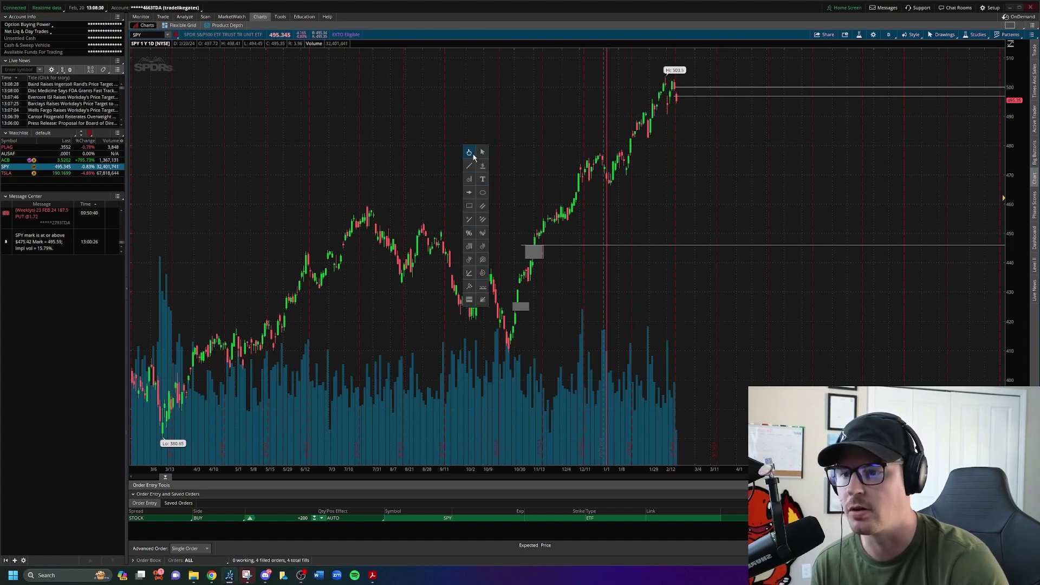
left_click(469, 153)
mouse_move(495, 146)
left_mouse_down()
mouse_move(335, 147)
mouse_move(553, 146)
mouse_move(406, 152)
left_mouse_up()
With the pointer tool, delete the horizontal line near 497 and move the line at 500 down to about 481.
middle_click(407, 152)
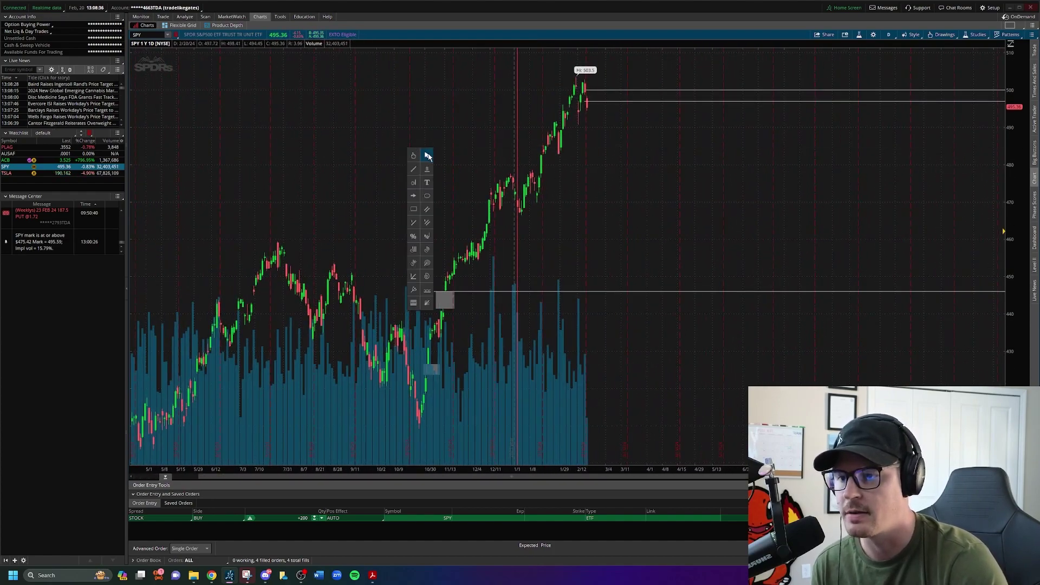
left_click(427, 156)
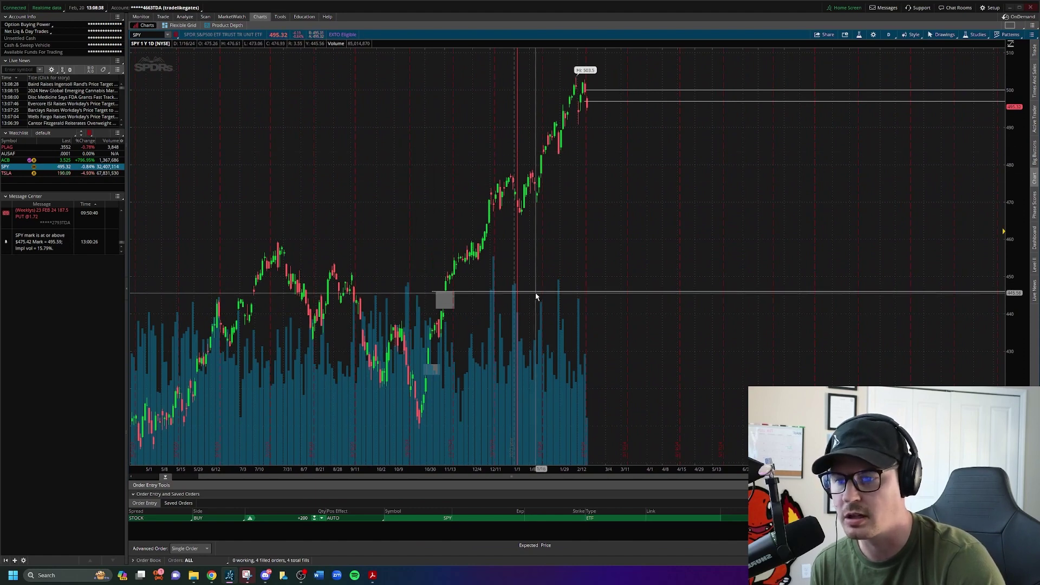
left_click(616, 102)
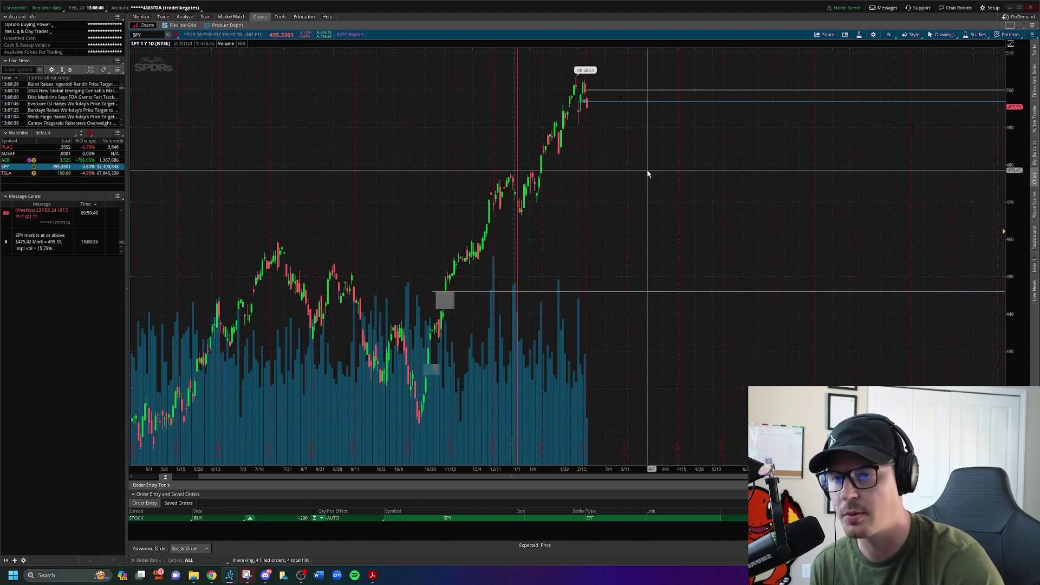
key("Delete")
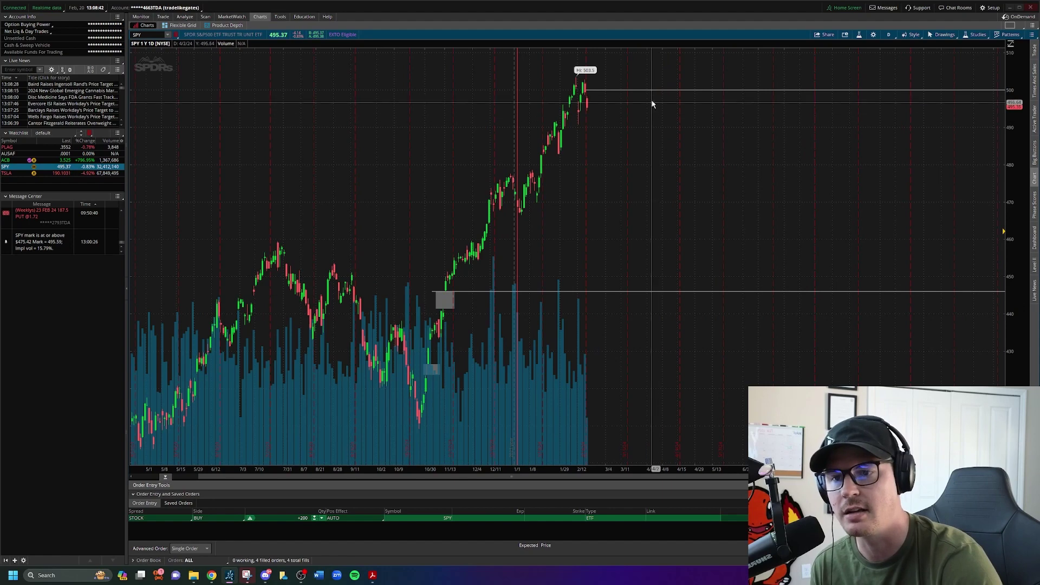
left_click(671, 90)
left_click_drag(672, 90, 488, 161)
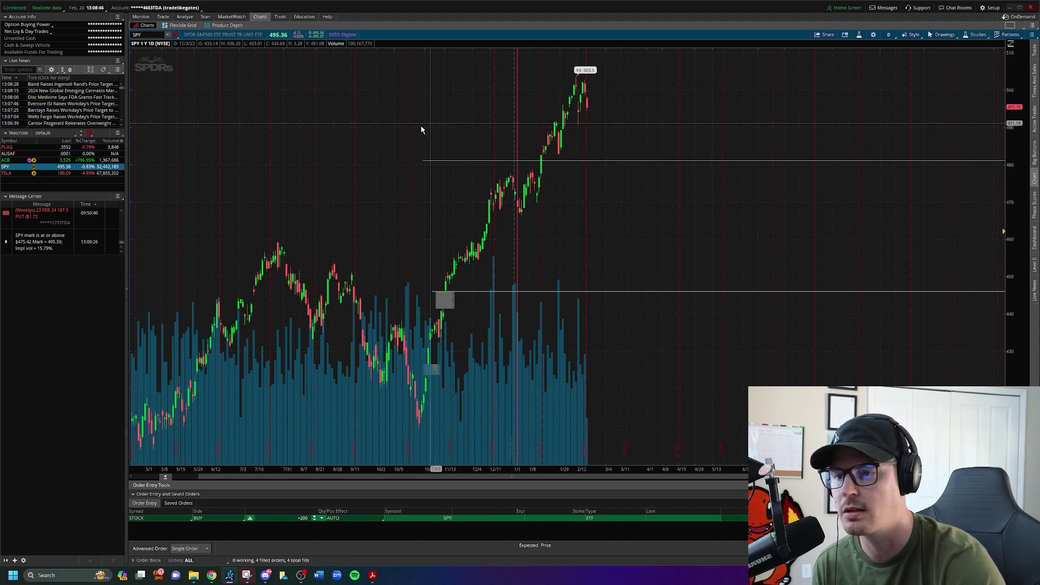
right_click(366, 134)
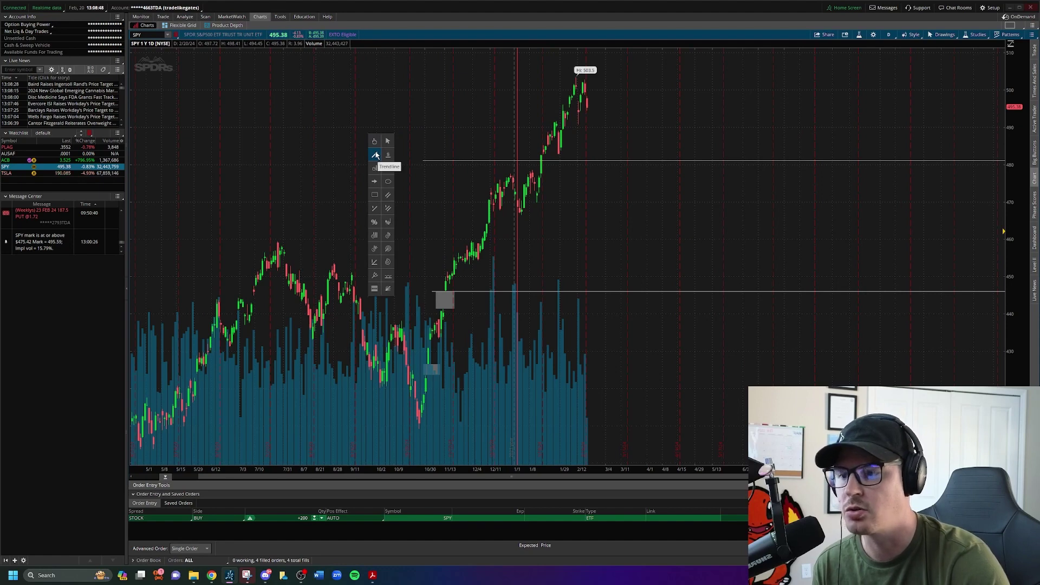
left_click(375, 156)
left_click(335, 234)
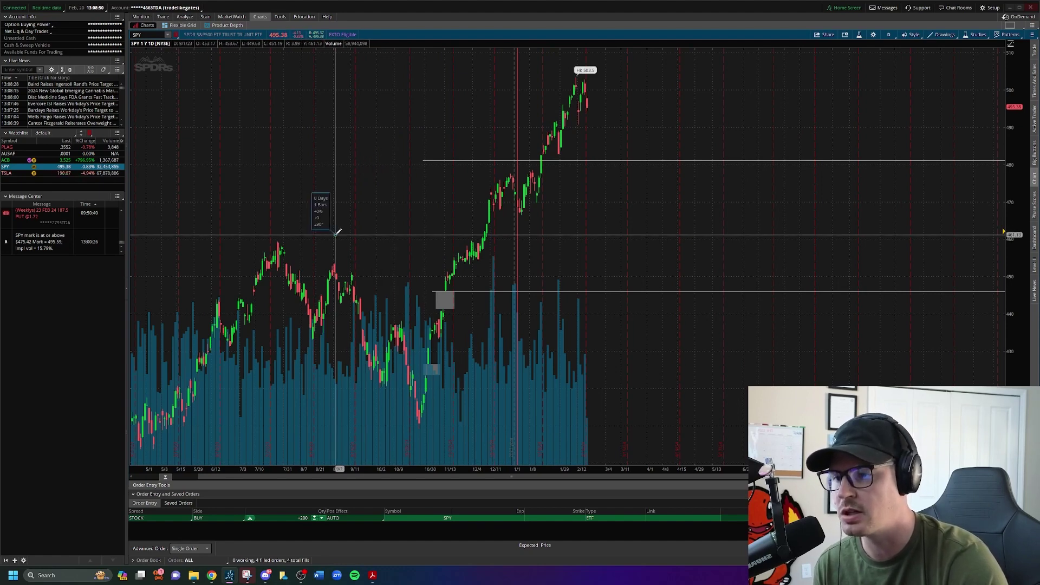
right_click(368, 220)
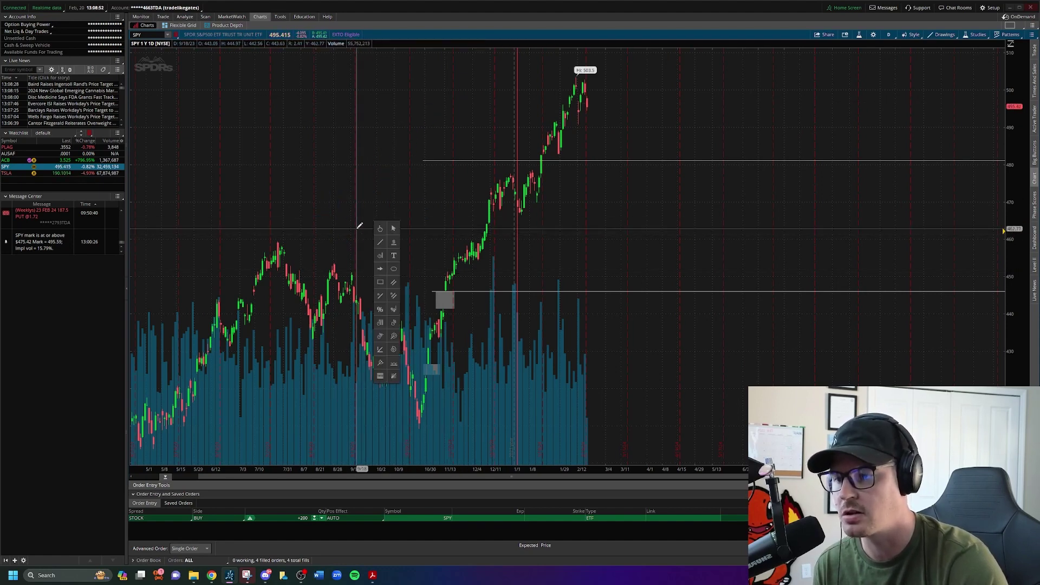
left_click(377, 241)
left_click(356, 228)
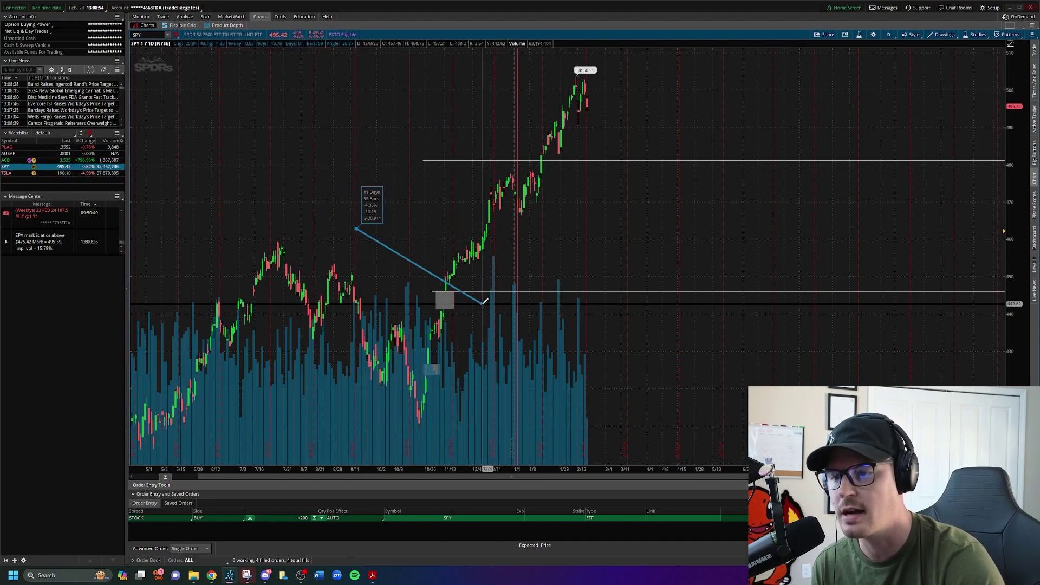
Add two horizontal price levels to the SPY chart with the Price Level tool, at about 470 and about 492.
right_click(425, 216)
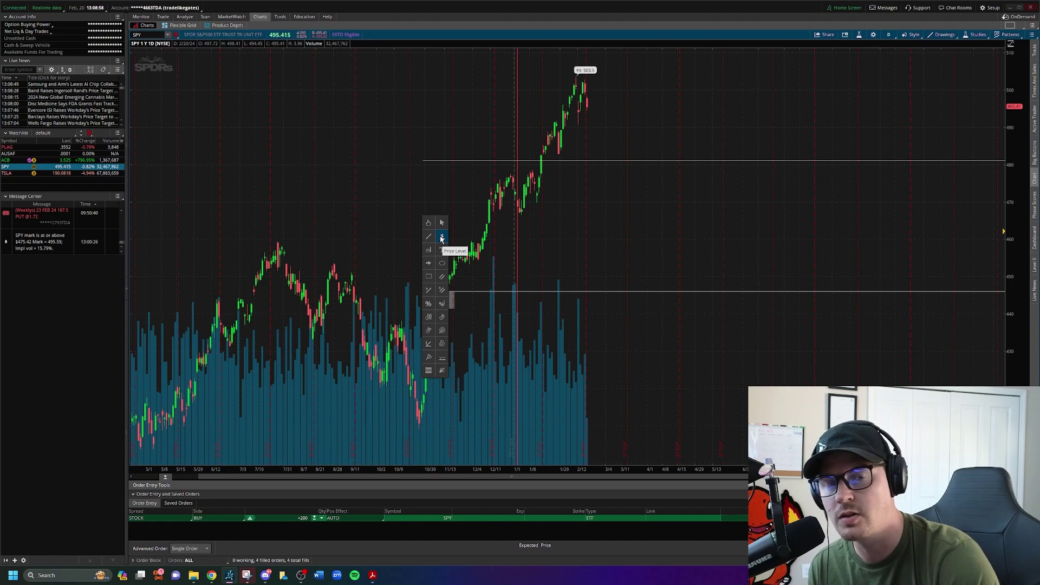
left_click(442, 239)
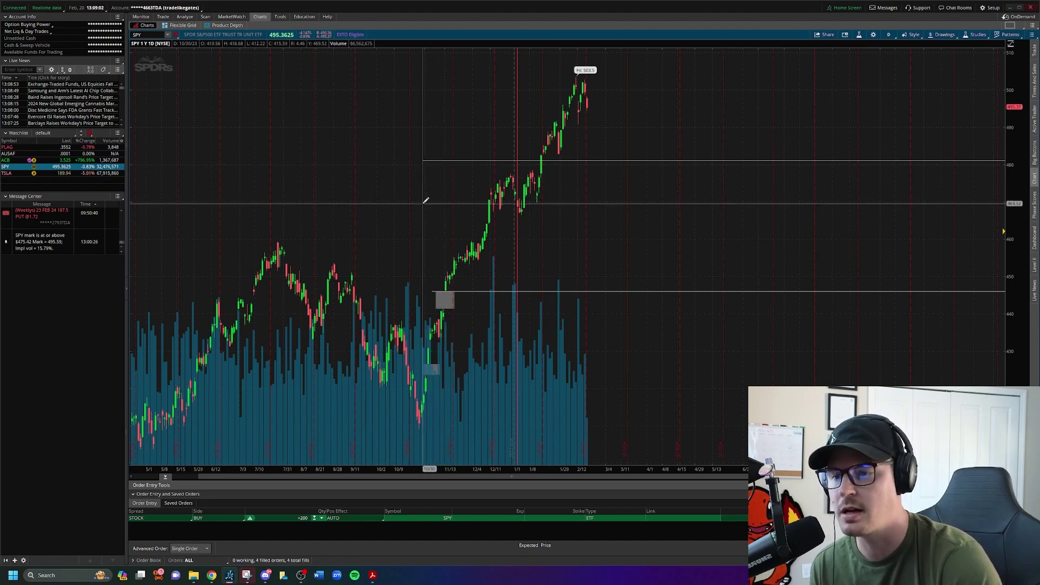
left_click(428, 199)
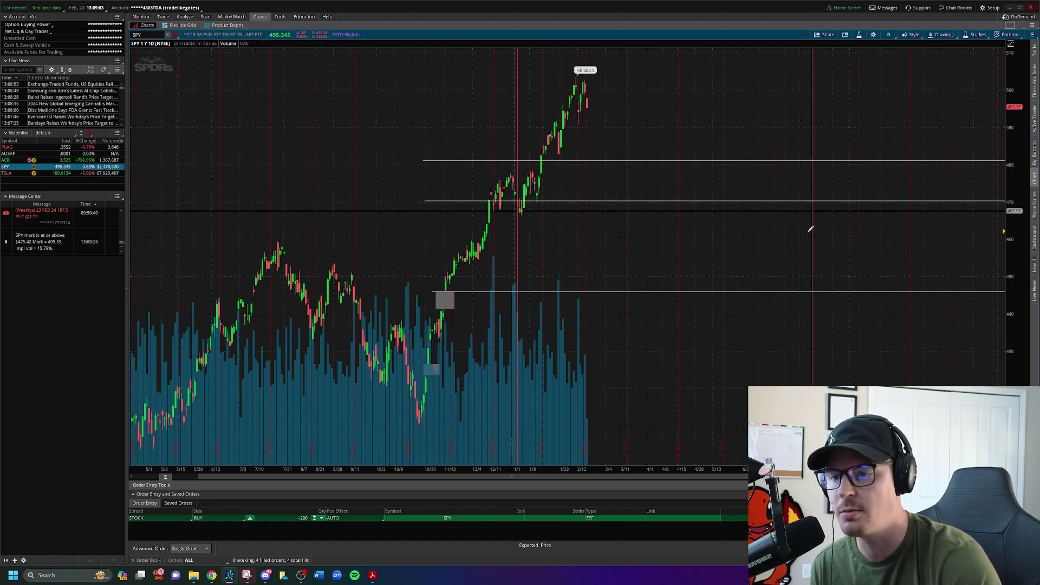
left_click(461, 118)
Place four up arrows with the Arrow tool beneath the chart's swing lows, three near 470 and one near 481.
right_click(370, 158)
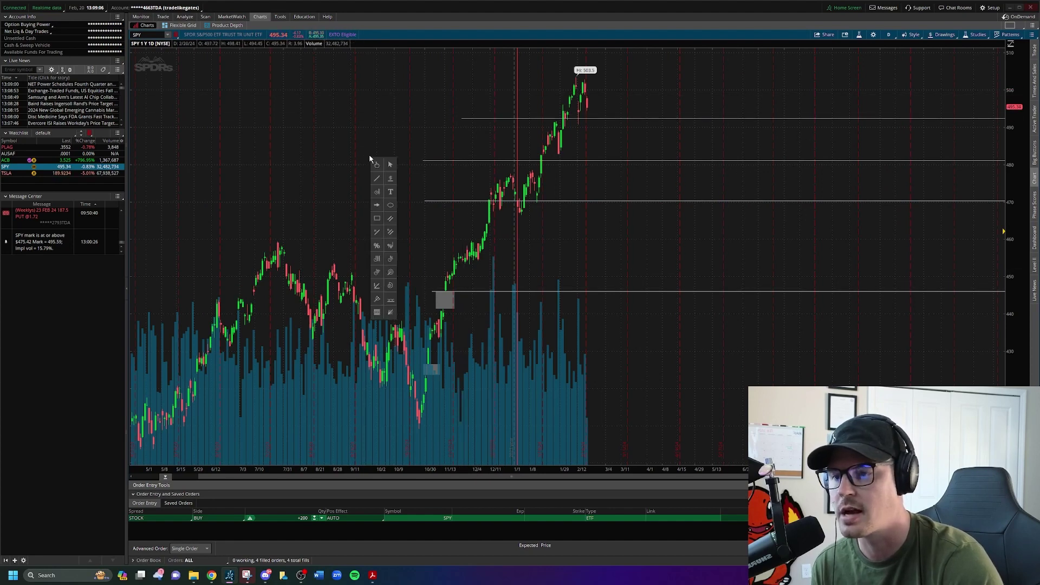
left_click(378, 205)
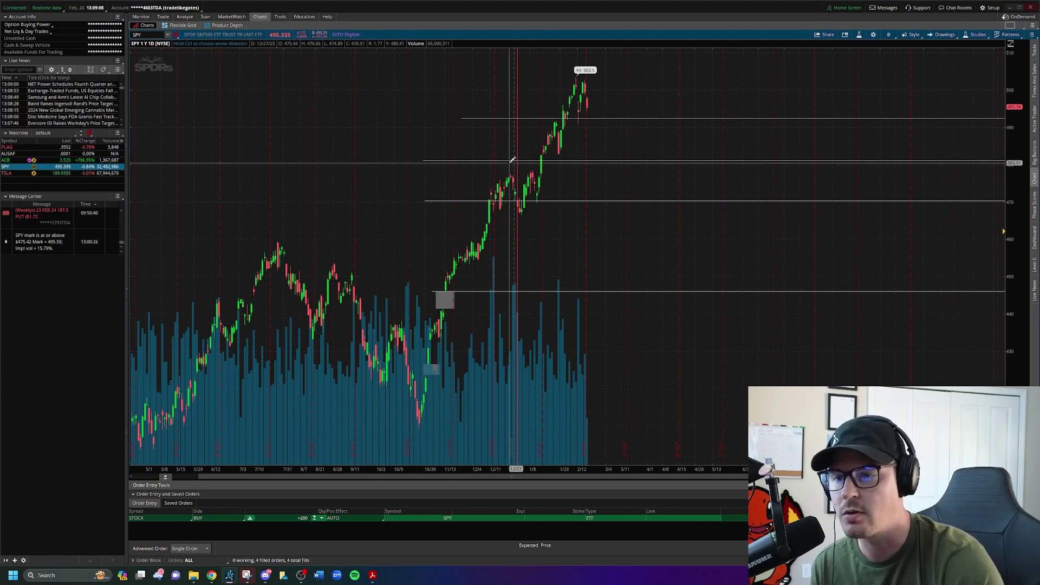
left_click(498, 212)
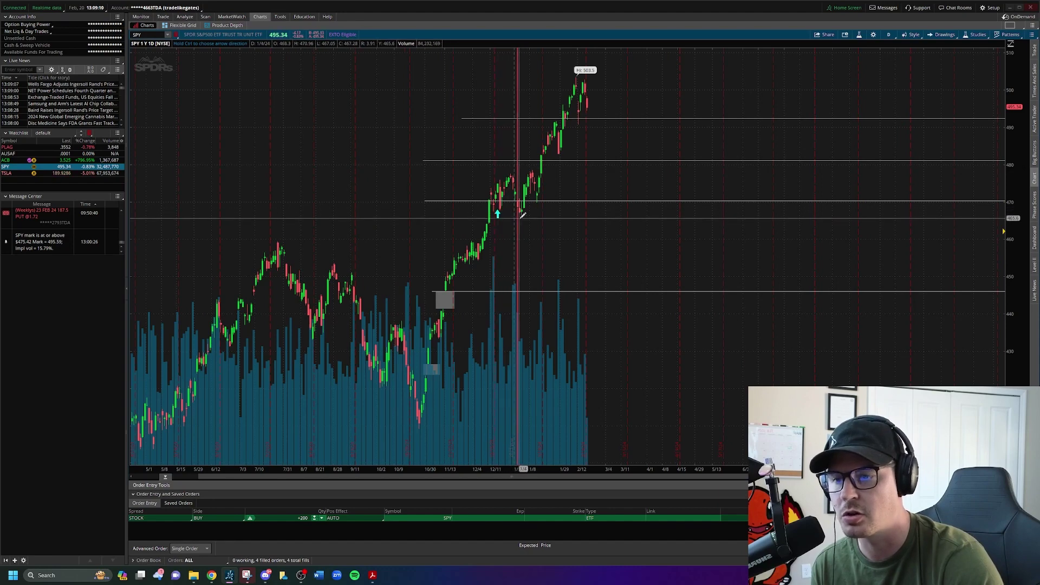
left_click(523, 217)
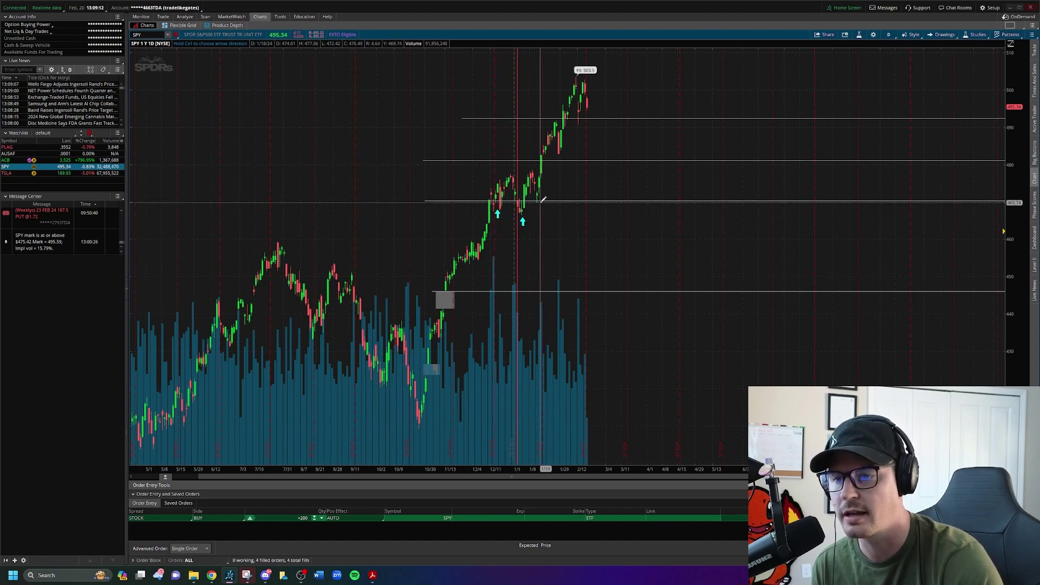
left_click(539, 202)
left_click(560, 162)
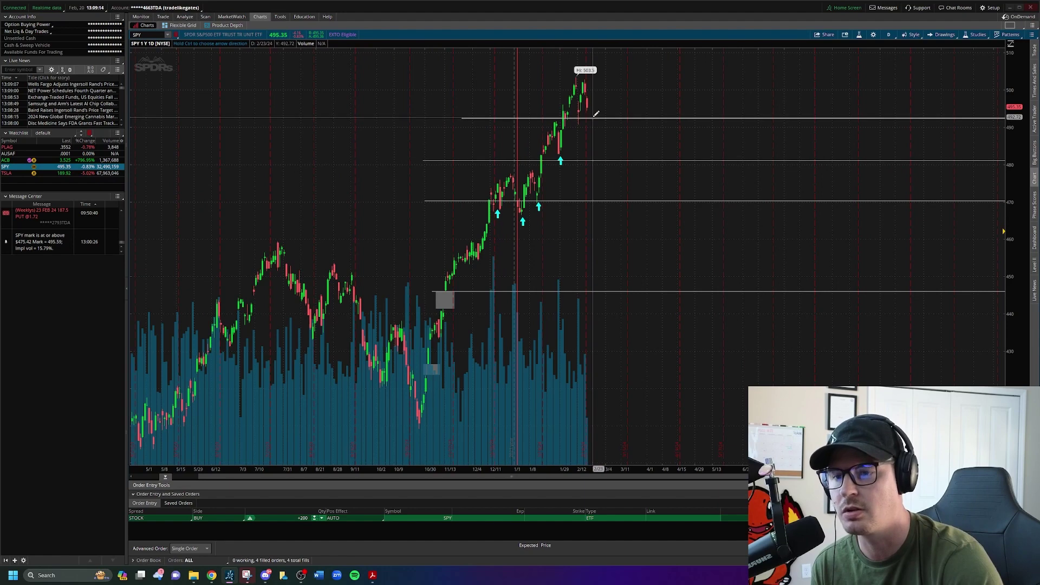
Draw two ellipses on the chart, one around the candles near 483 and one around the latest candles near 497.
middle_click(579, 158)
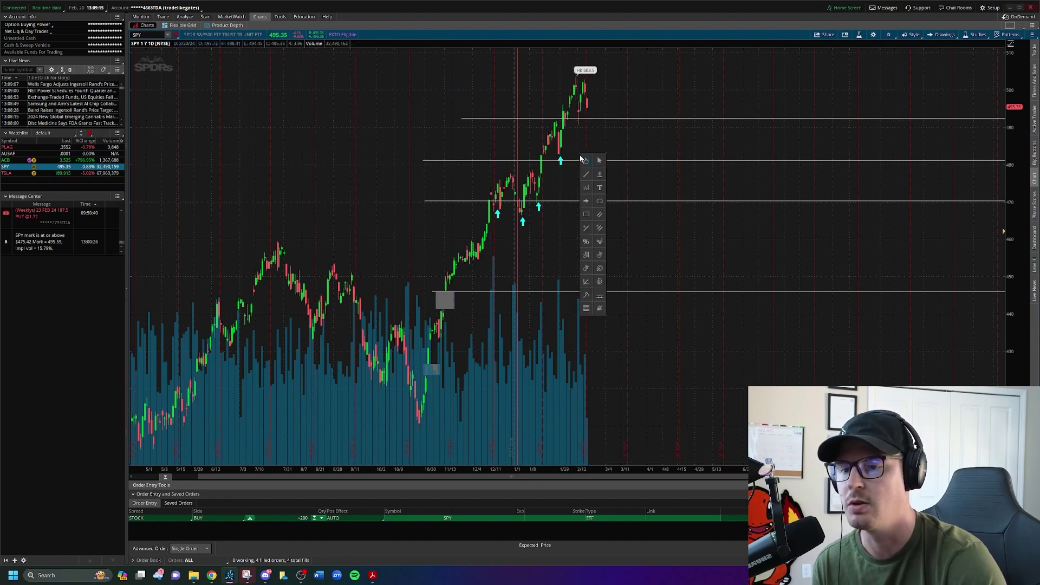
left_click(599, 201)
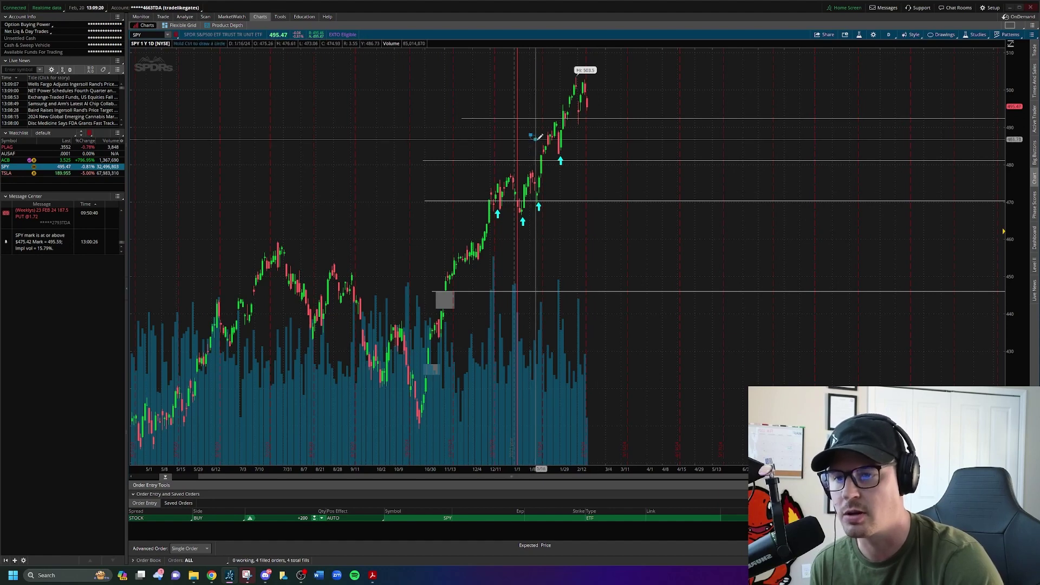
left_click_drag(531, 135, 579, 172)
left_click_drag(559, 81, 613, 128)
Draw a rectangle around the December to January consolidation, spanning prices from about 467 to 477.
middle_click(628, 178)
left_click(621, 191)
left_click_drag(485, 175, 544, 213)
With the pointer tool, delete both ellipses, the price levels near 492 and 481, and the up arrow near 481.
middle_click(571, 217)
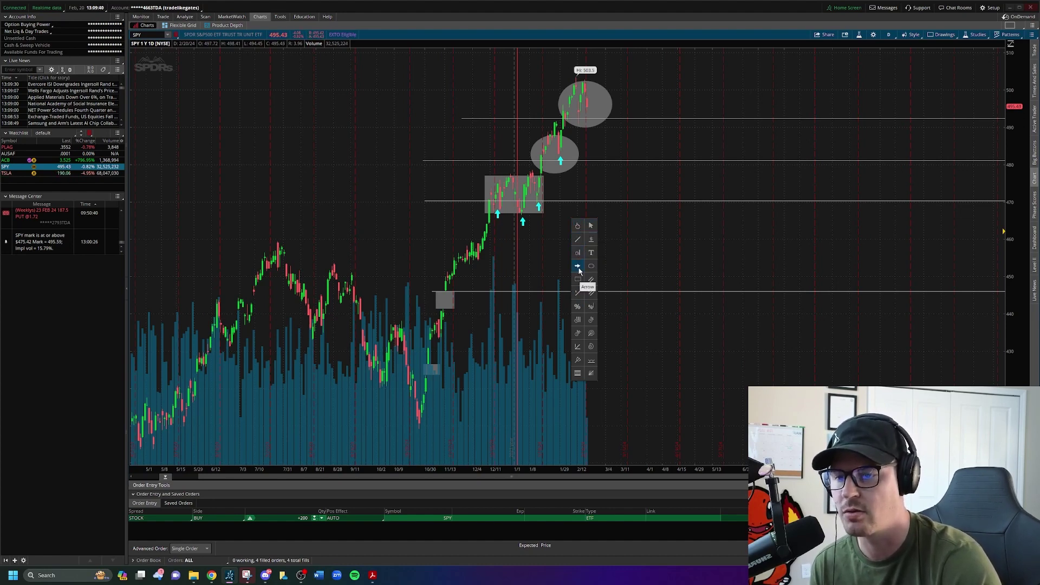
middle_click(602, 195)
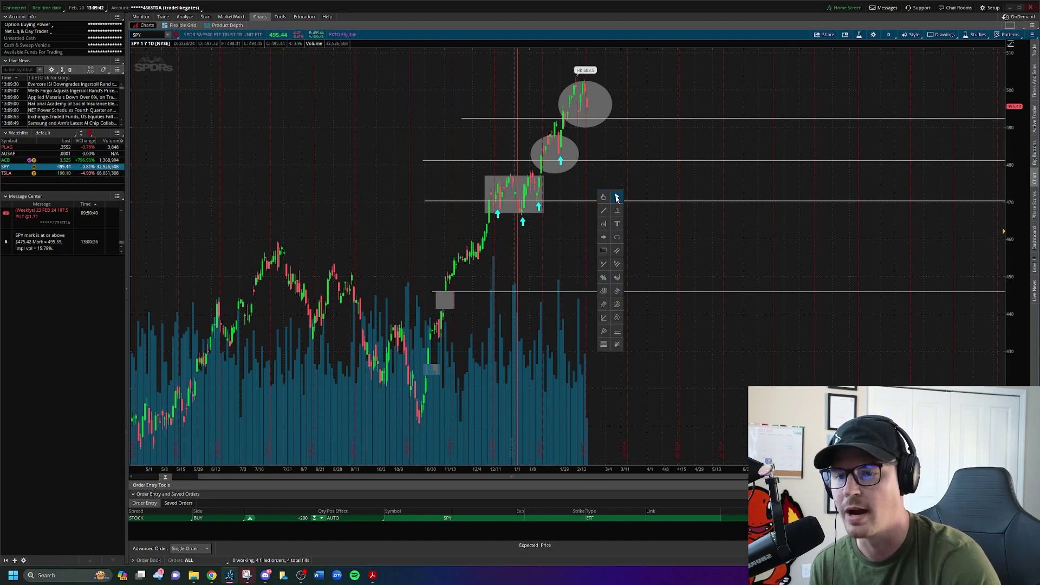
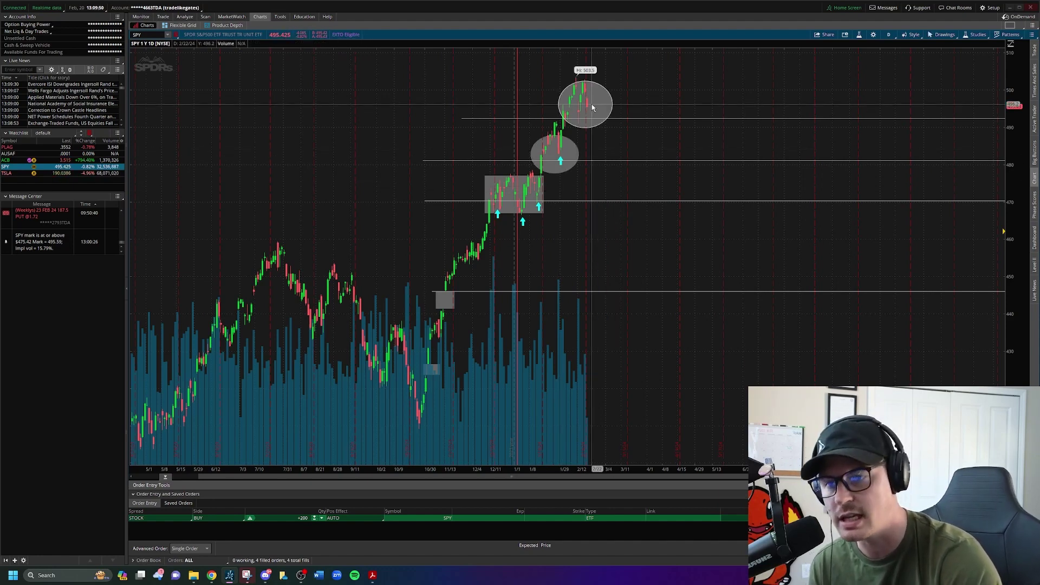
left_click(591, 104)
key("Delete")
key("Delete")
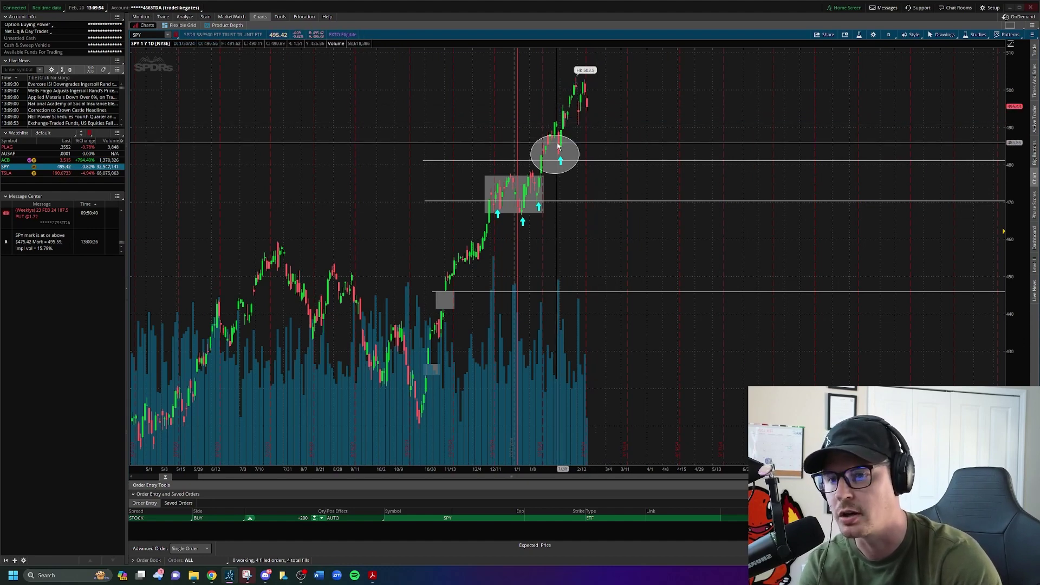
left_click(558, 143)
key("Delete")
left_click(564, 160)
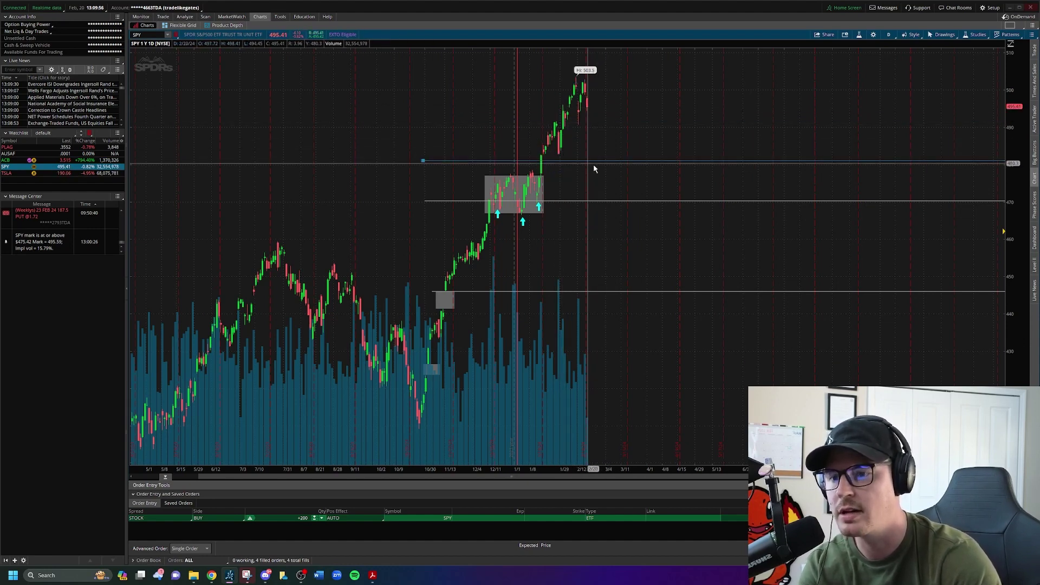
key("Delete")
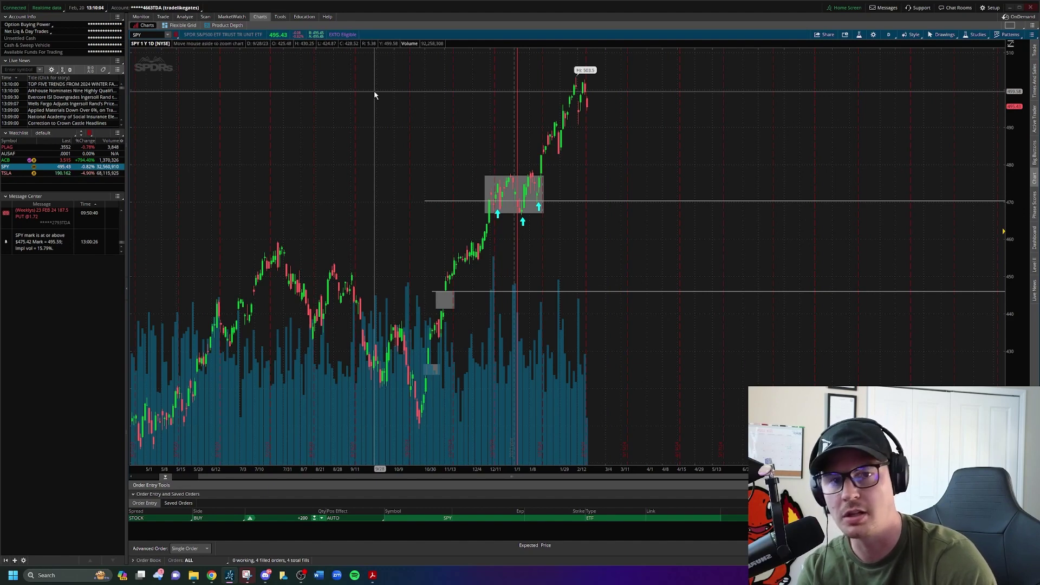
Zoom in on the latest SPY candles by selecting successively narrower date ranges, and zoom back out.
left_click_drag(374, 94, 633, 110)
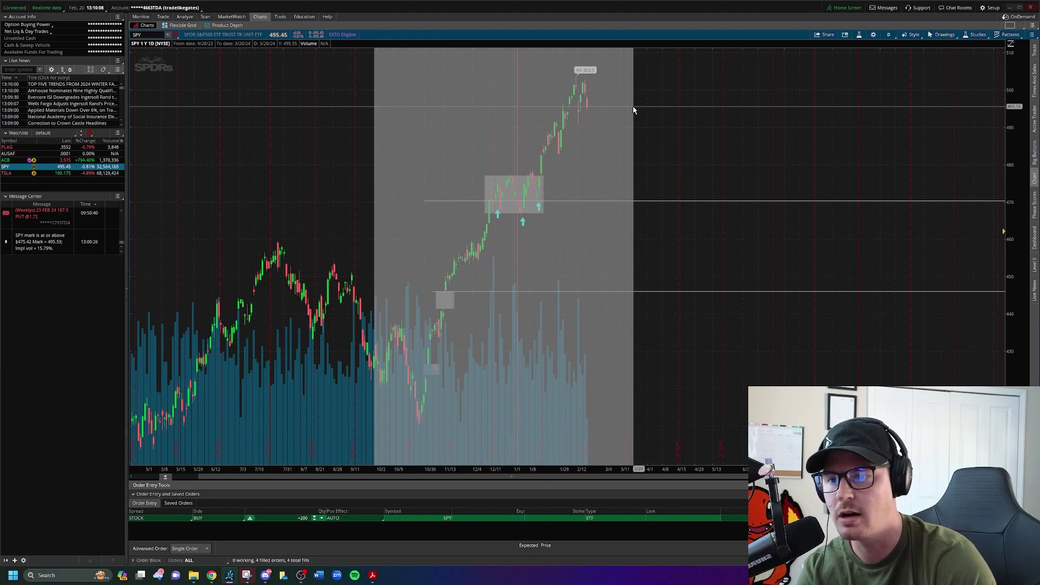
left_click_drag(449, 130, 915, 134)
left_click_drag(567, 111, 933, 113)
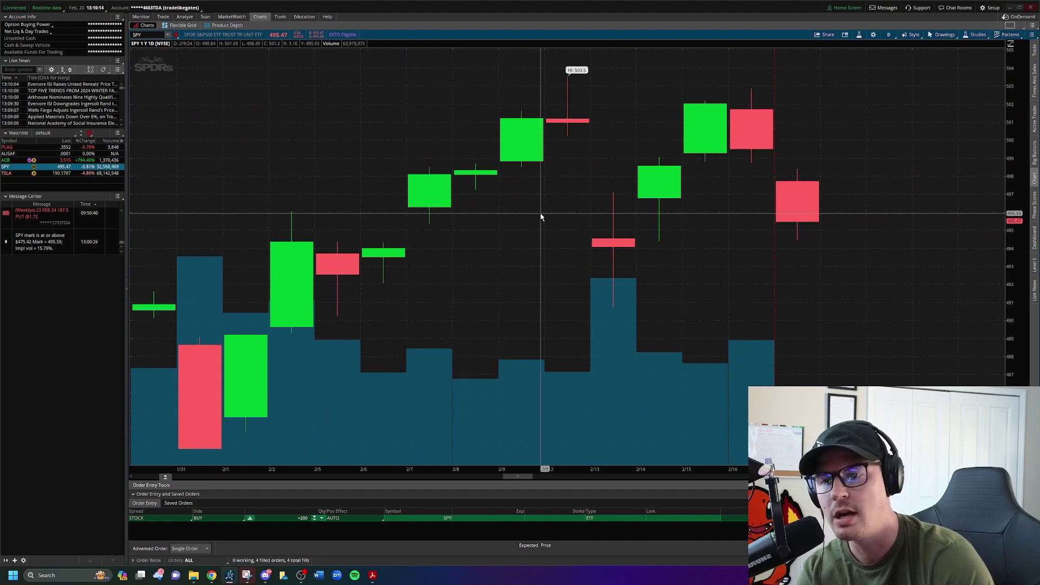
scroll(542, 217, "down", 5)
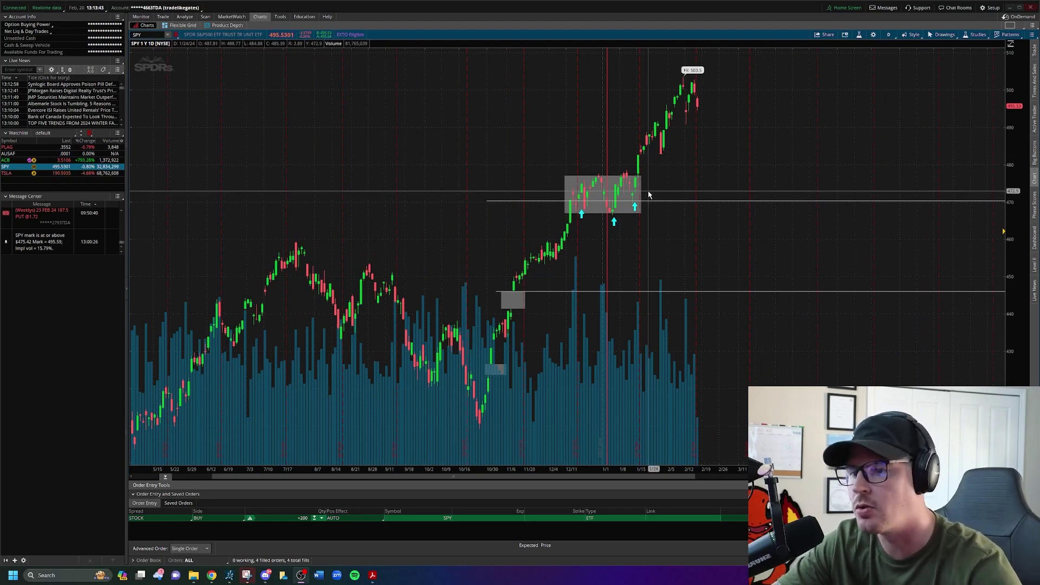
Open the chart's study editor, search for macd and add the MACD study to the lower section.
right_click(459, 147)
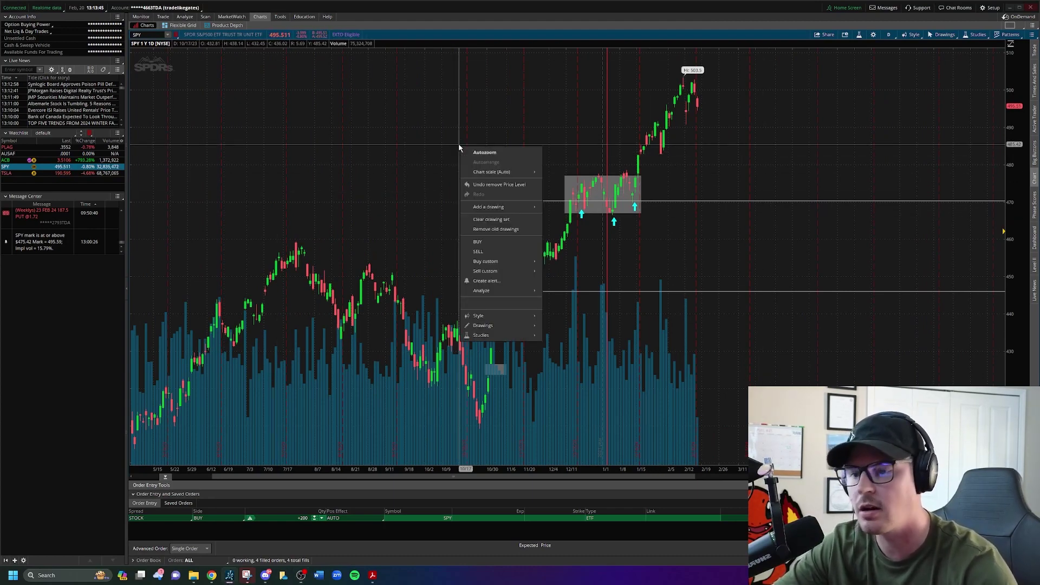
mouse_move(487, 340)
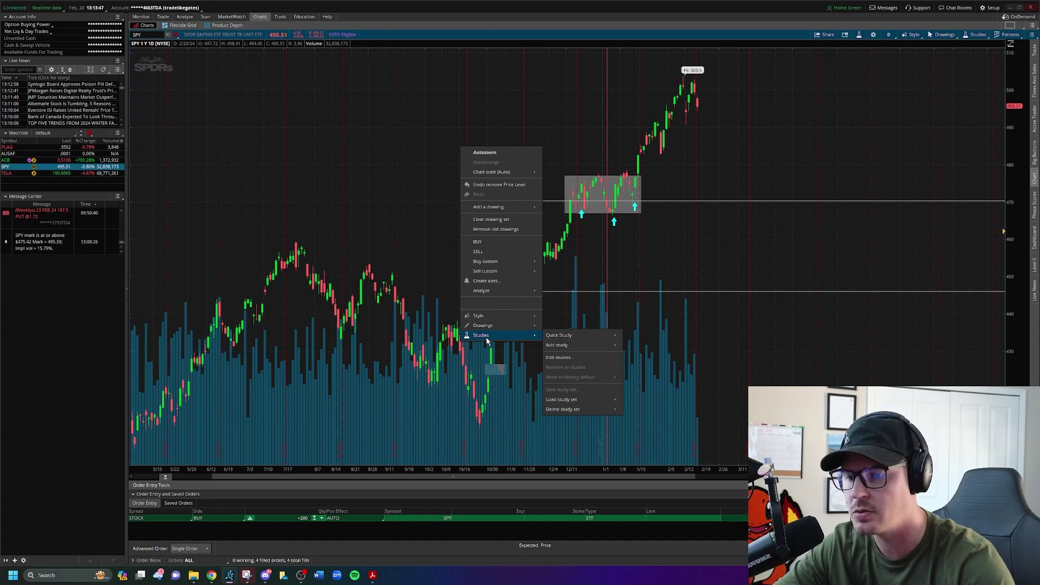
left_click(579, 360)
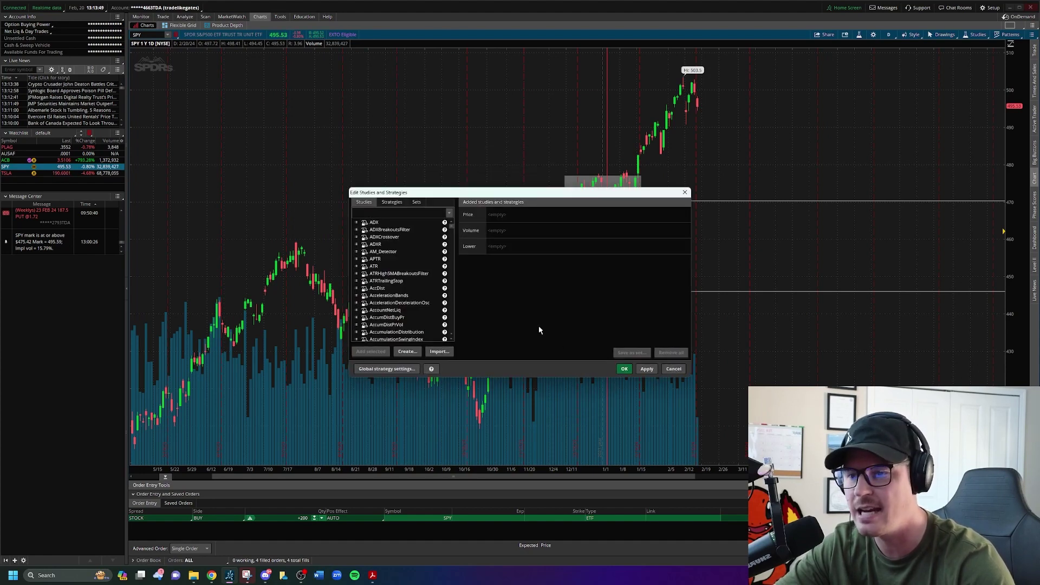
left_click(421, 215)
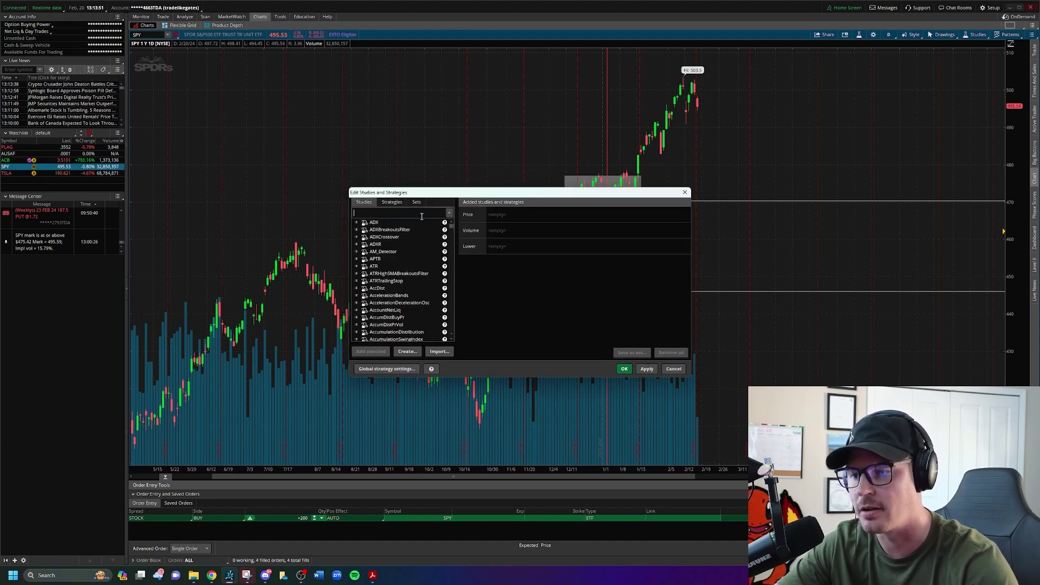
scroll(389, 280, "down", 10)
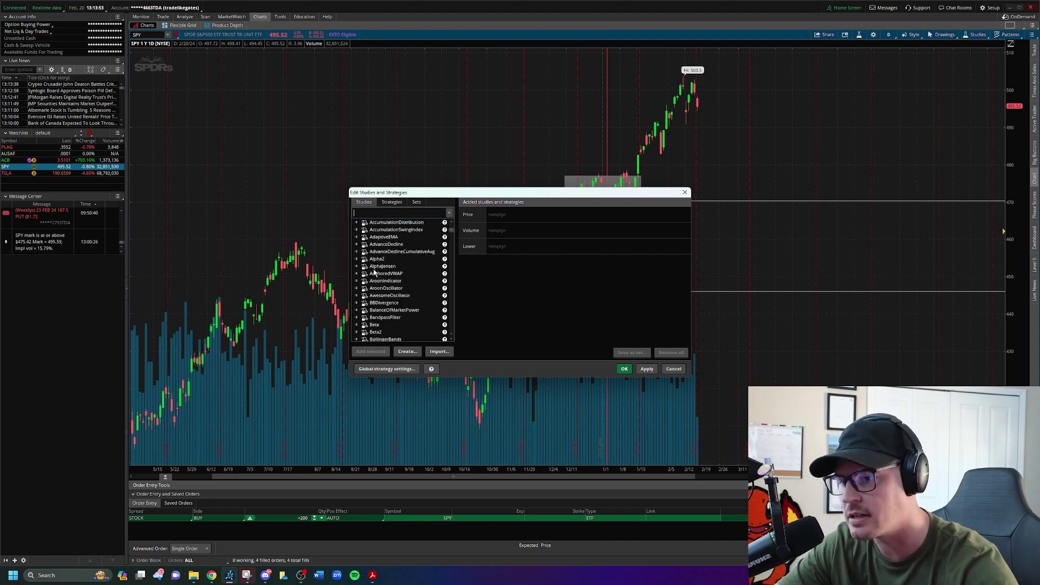
scroll(389, 280, "up", 10)
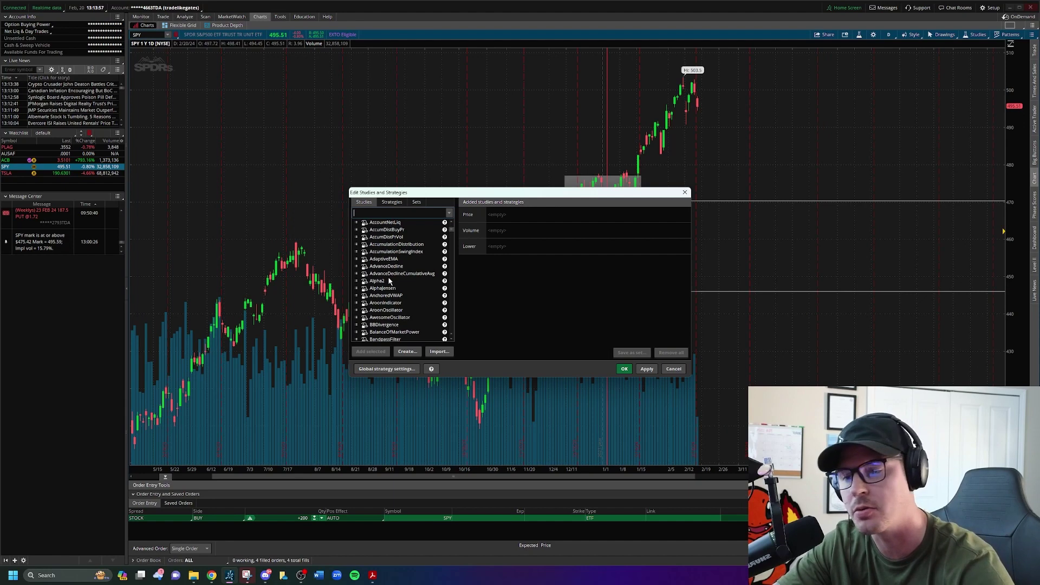
scroll(382, 233, "up", 3)
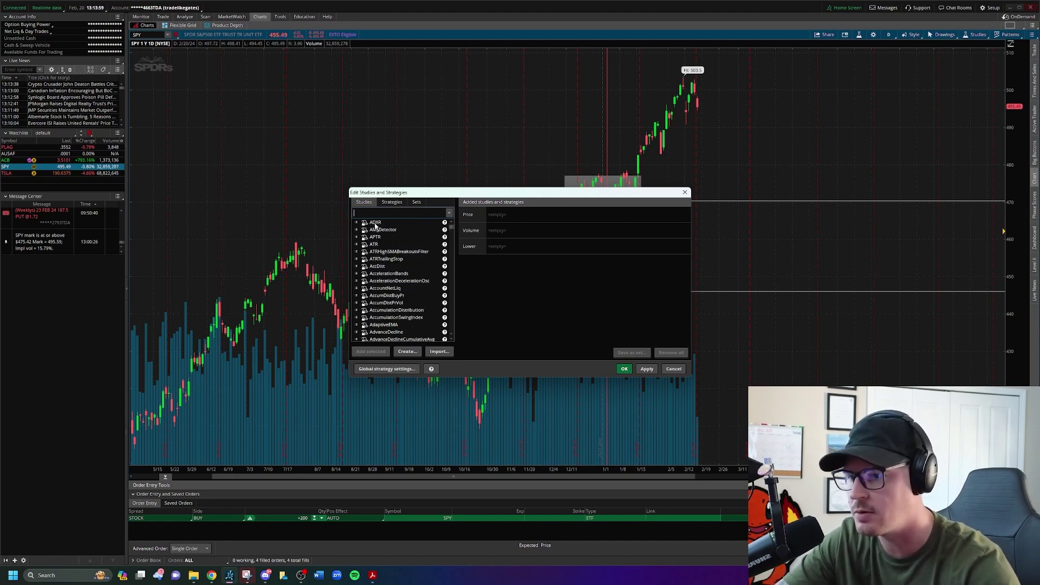
type("macd")
left_click(378, 223)
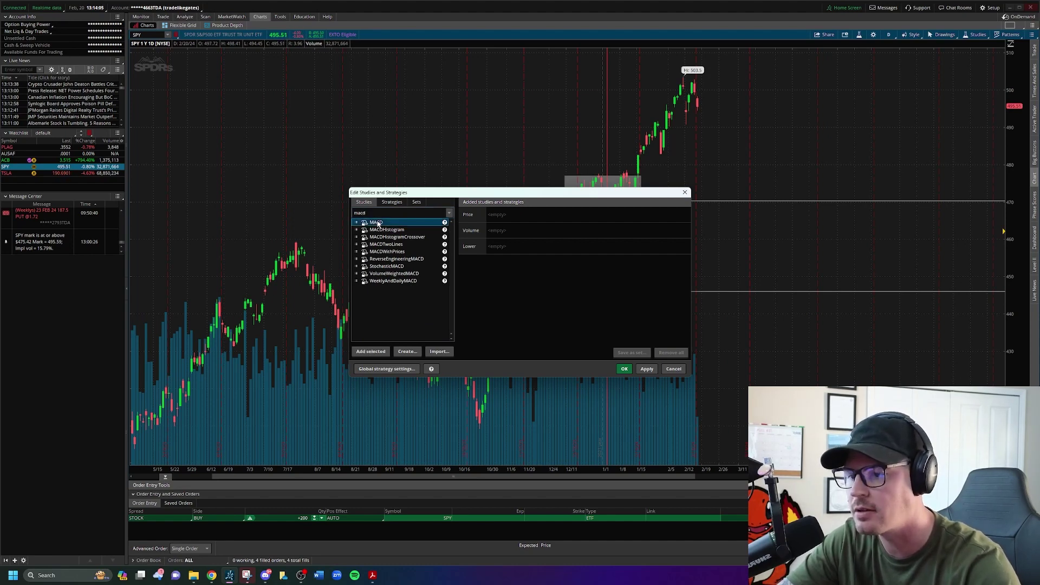
left_click(371, 351)
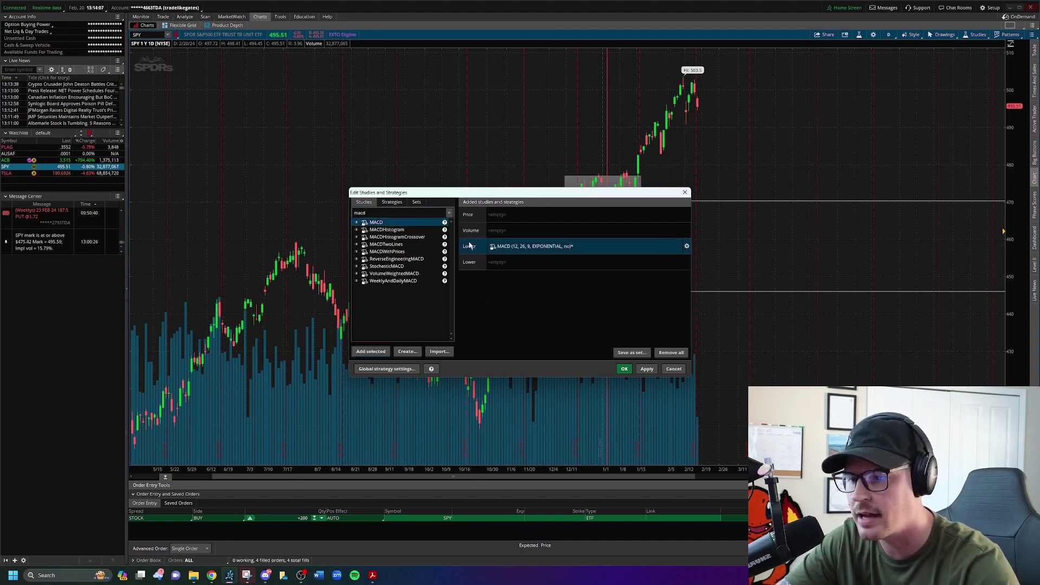
Search the study list for rsi and add the RSI study as a second lower study.
double_click(376, 215)
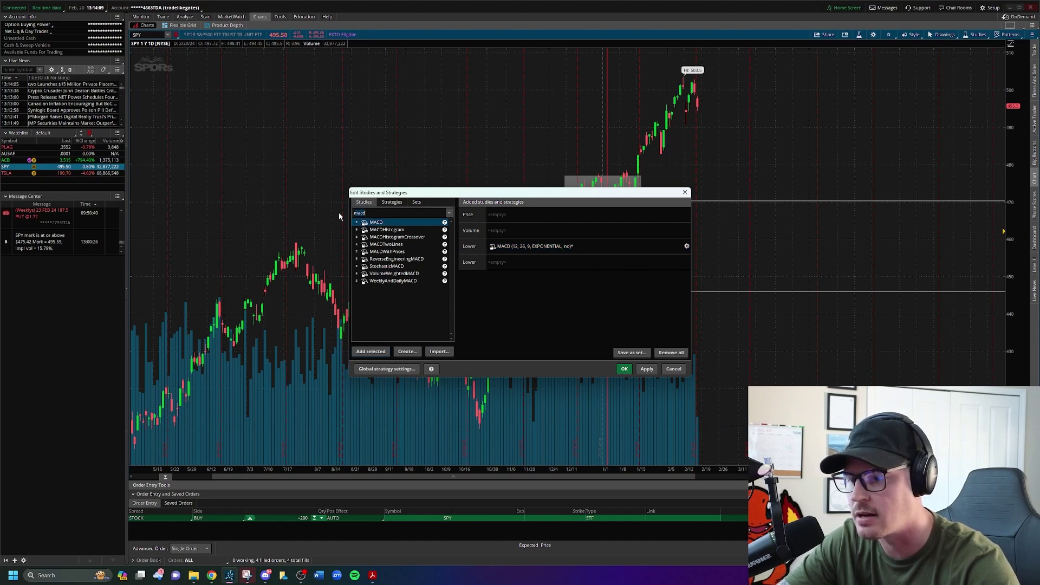
type("rsi")
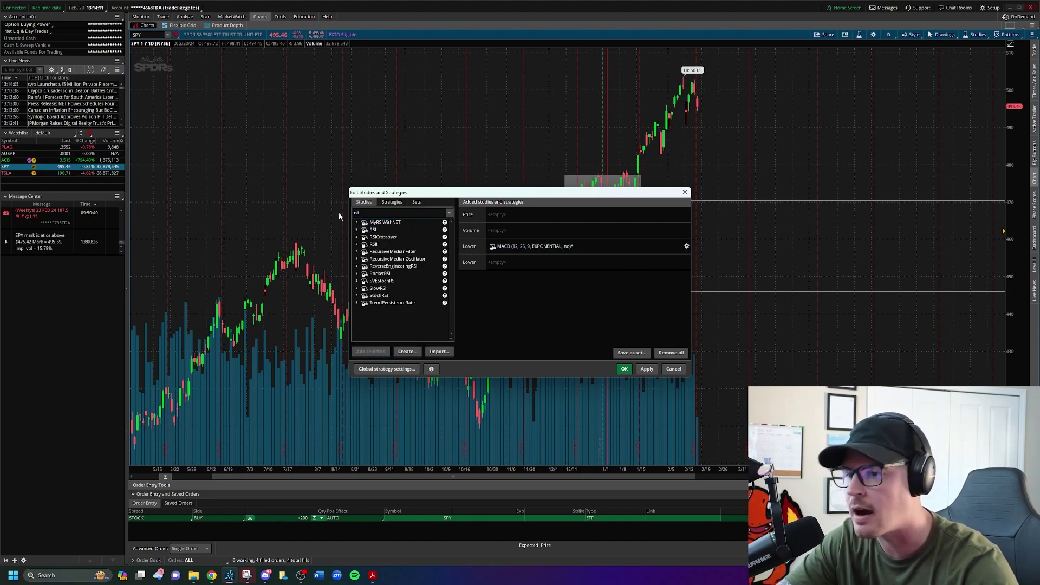
left_click(372, 230)
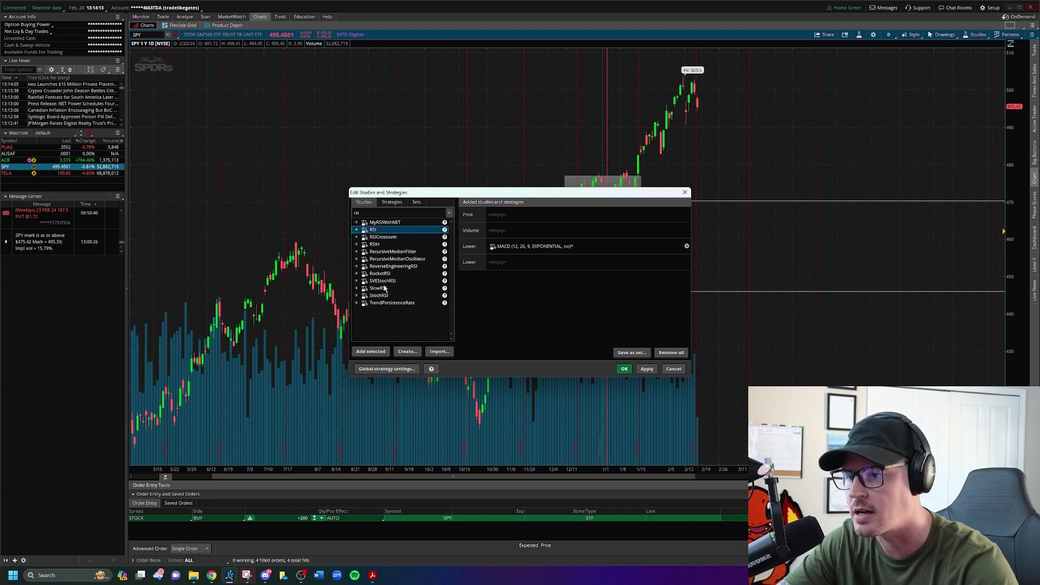
left_click(371, 352)
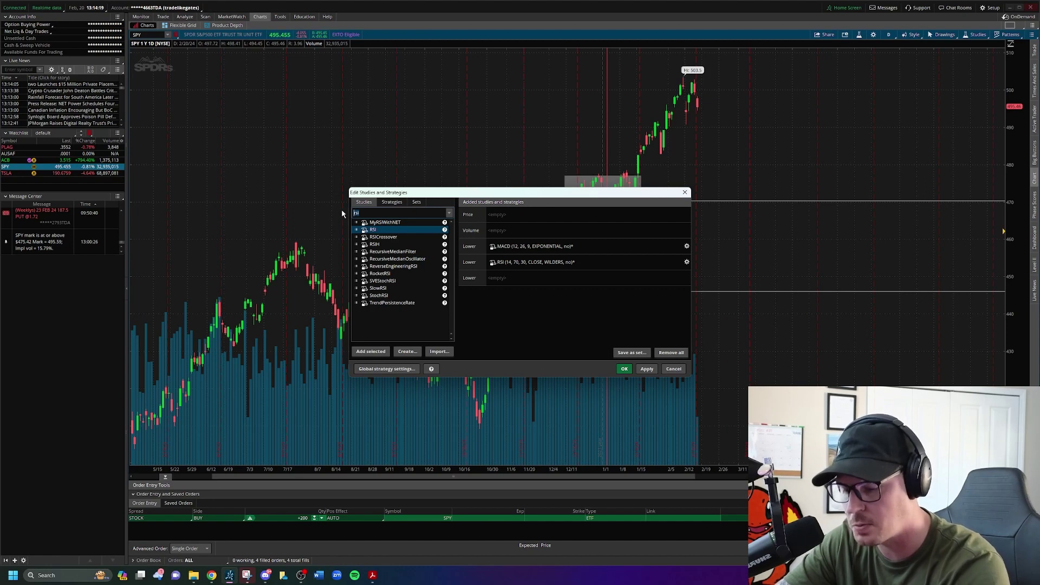
Search the studies for expo and add MovAvgExponential to the price section four times.
type("expo")
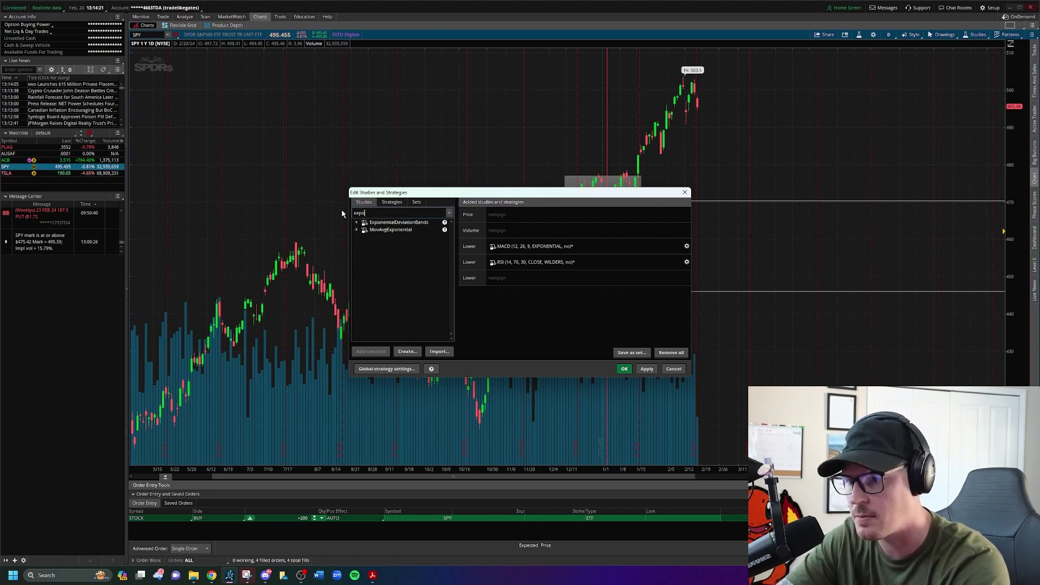
left_click(394, 230)
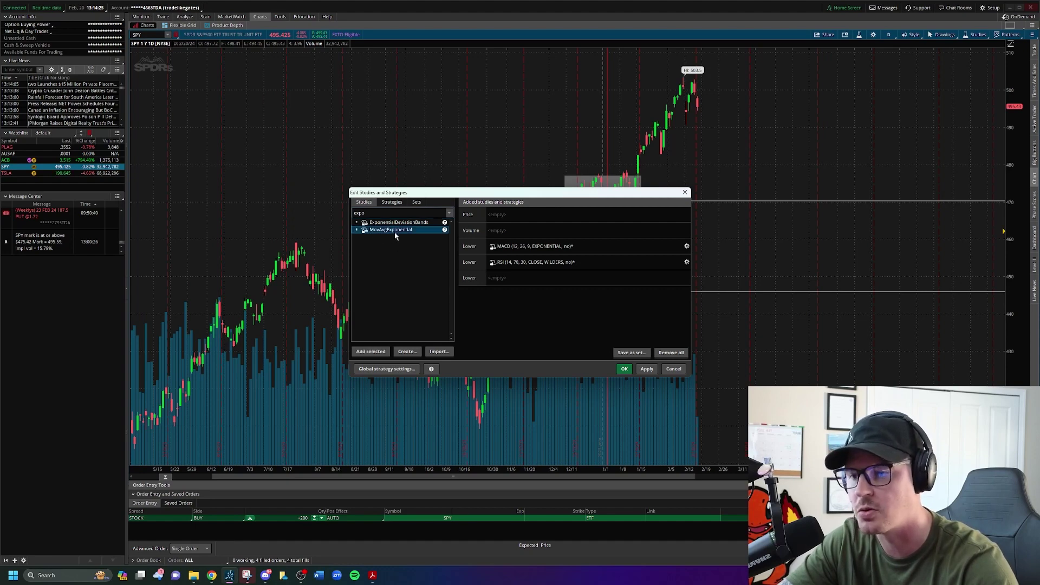
left_click(373, 353)
left_click(374, 355)
left_click(373, 354)
left_click(373, 353)
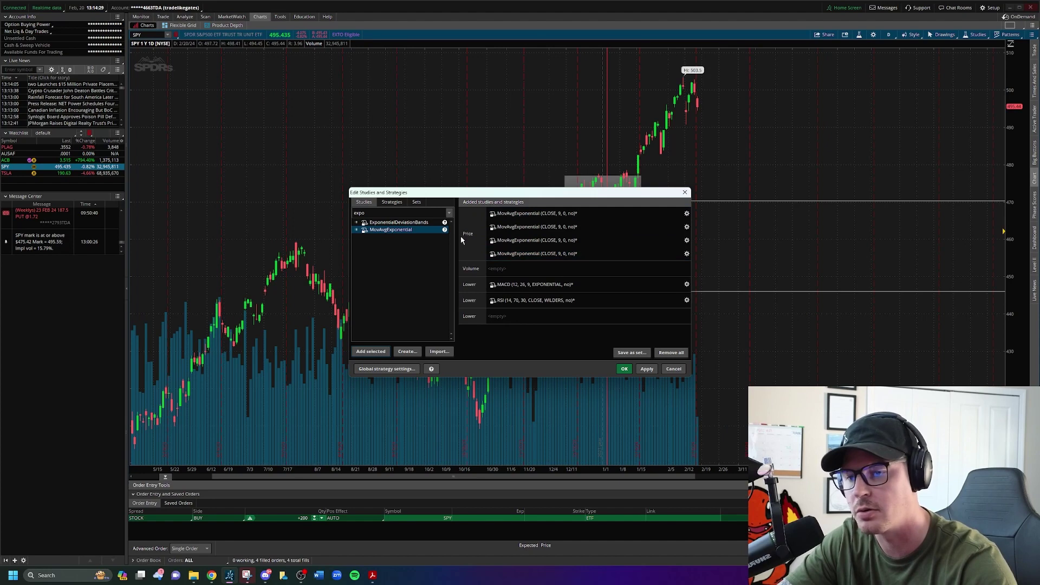
Search the studies for vwap, add VWAP to the price section, and apply the study changes to the chart.
left_click_drag(378, 216, 332, 217)
type("vwap")
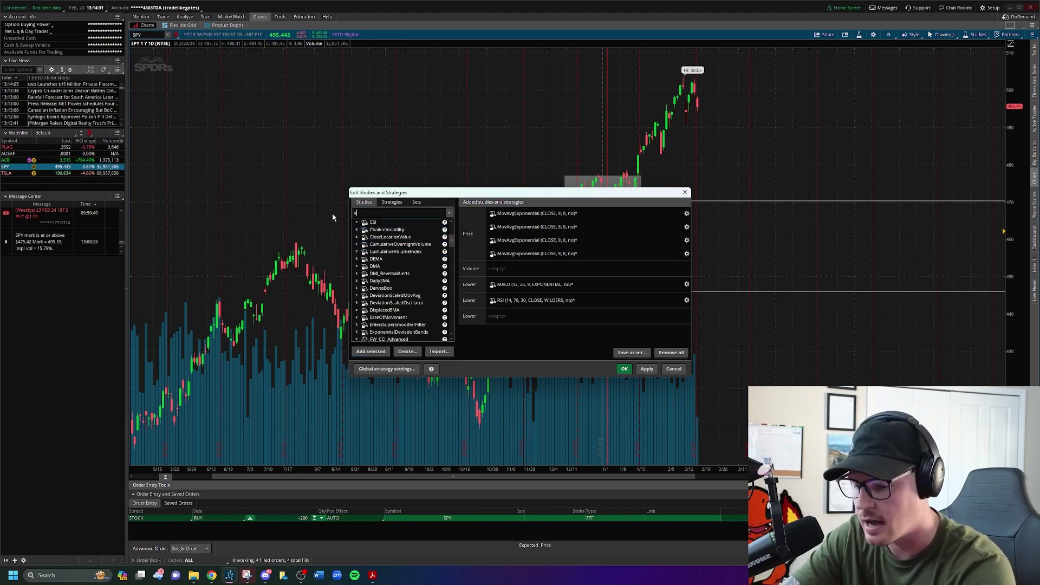
left_click(383, 231)
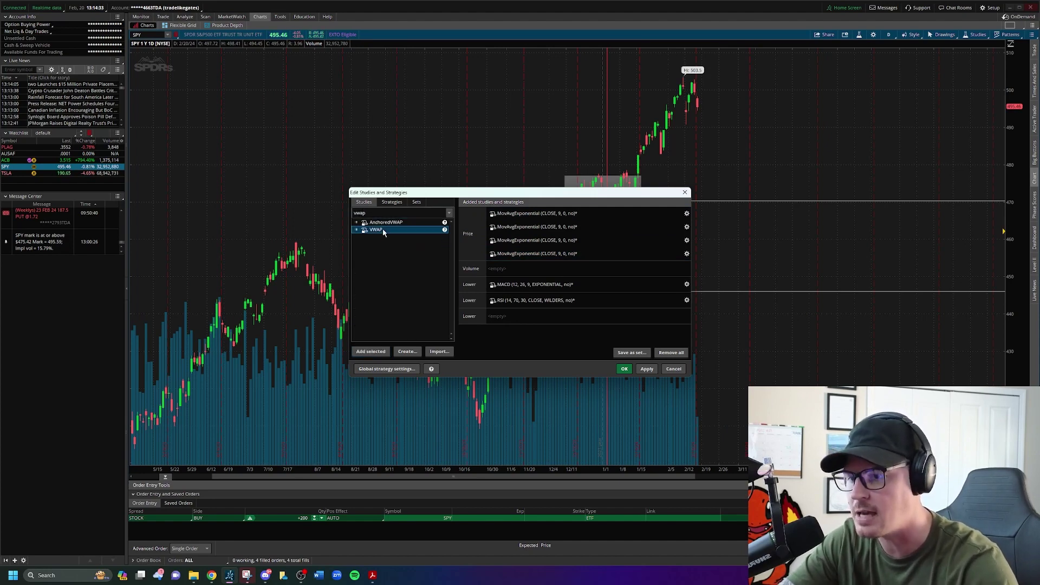
left_click(370, 352)
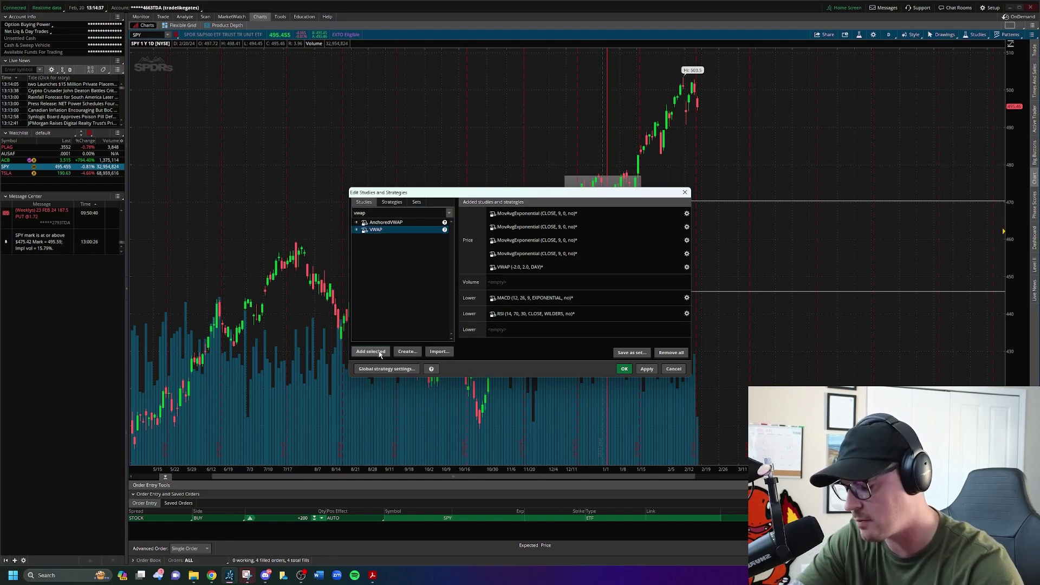
left_click(645, 369)
left_click(624, 370)
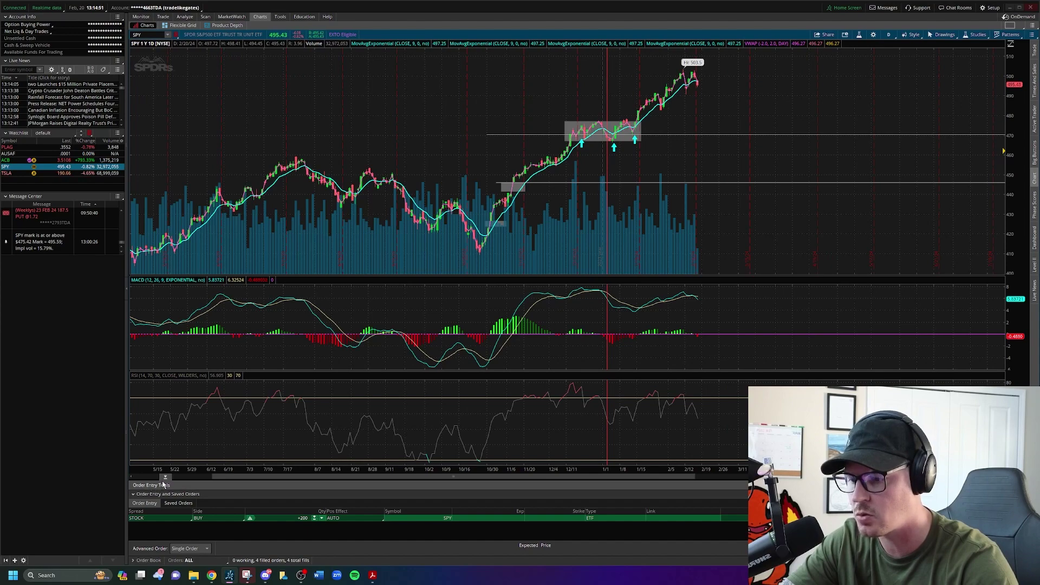
Collapse the order entry section below the chart and shrink the RSI and MACD panes to enlarge the price pane.
left_click_drag(166, 483, 166, 564)
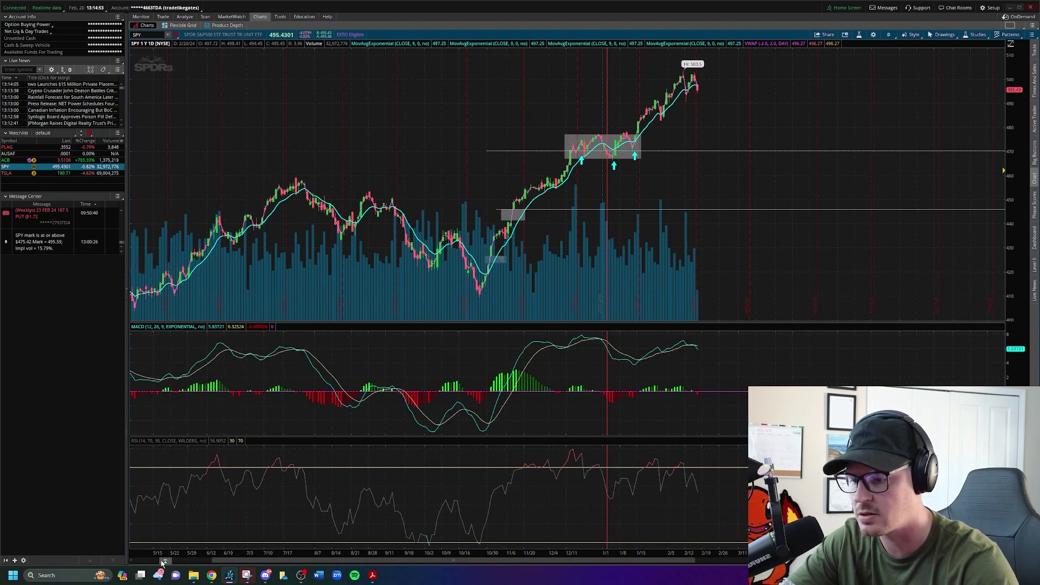
left_click_drag(391, 436, 393, 496)
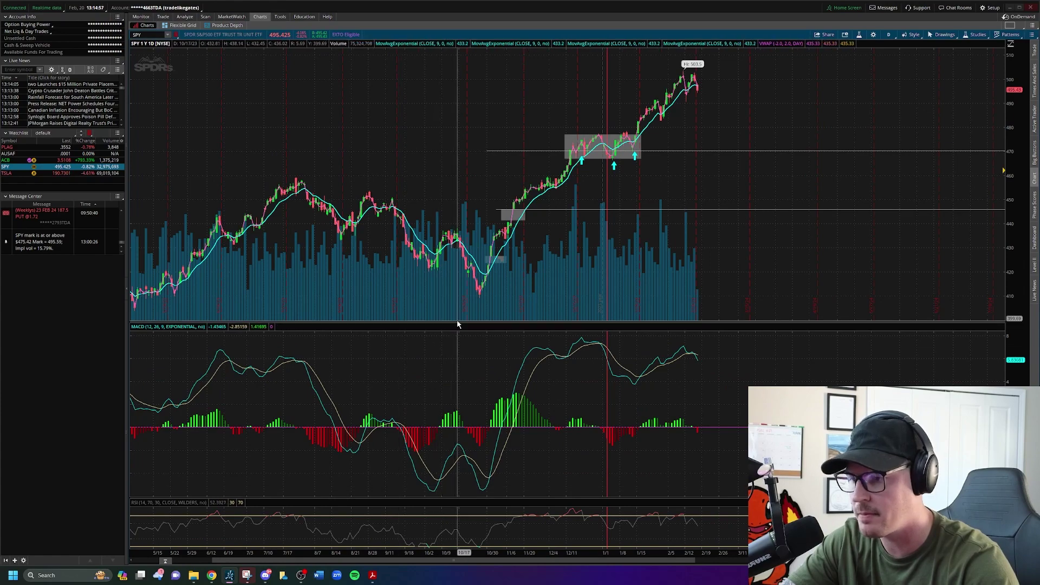
left_click_drag(456, 322, 472, 445)
left_click_drag(465, 162, 613, 143)
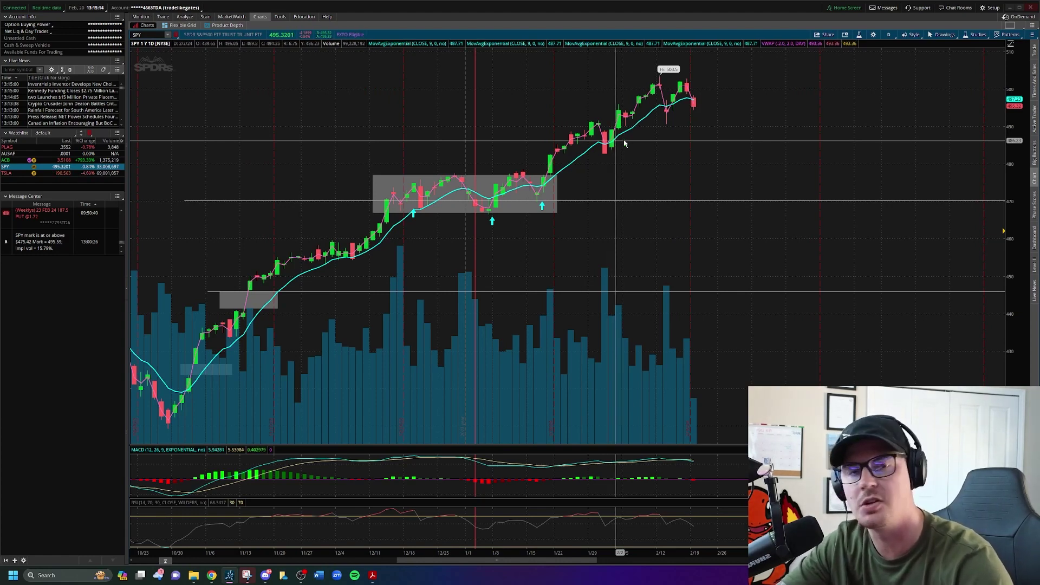
Reopen the chart's study editor and set the second MovAvgExponential's length to 200.
right_click(587, 182)
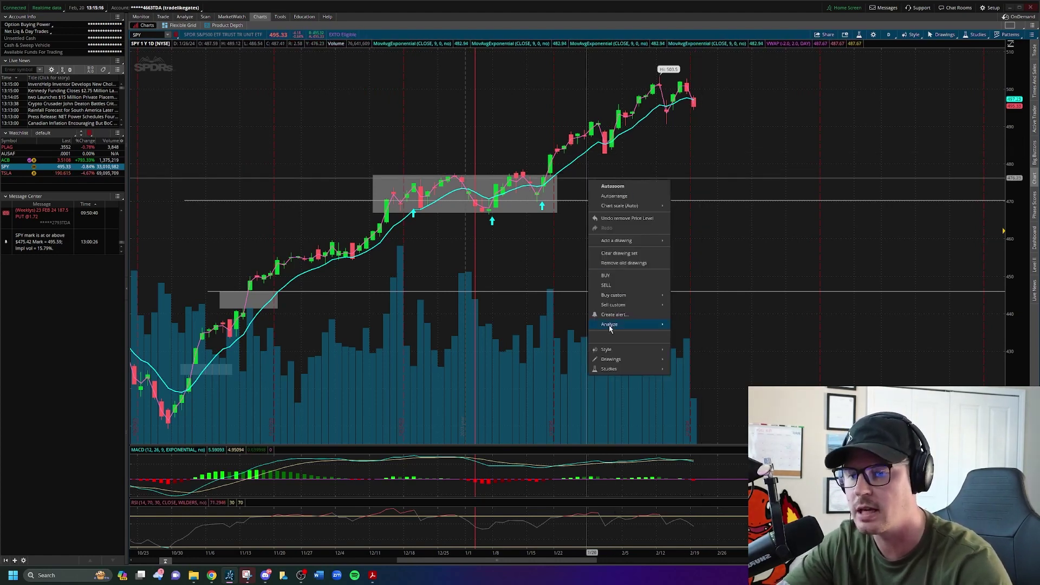
mouse_move(616, 373)
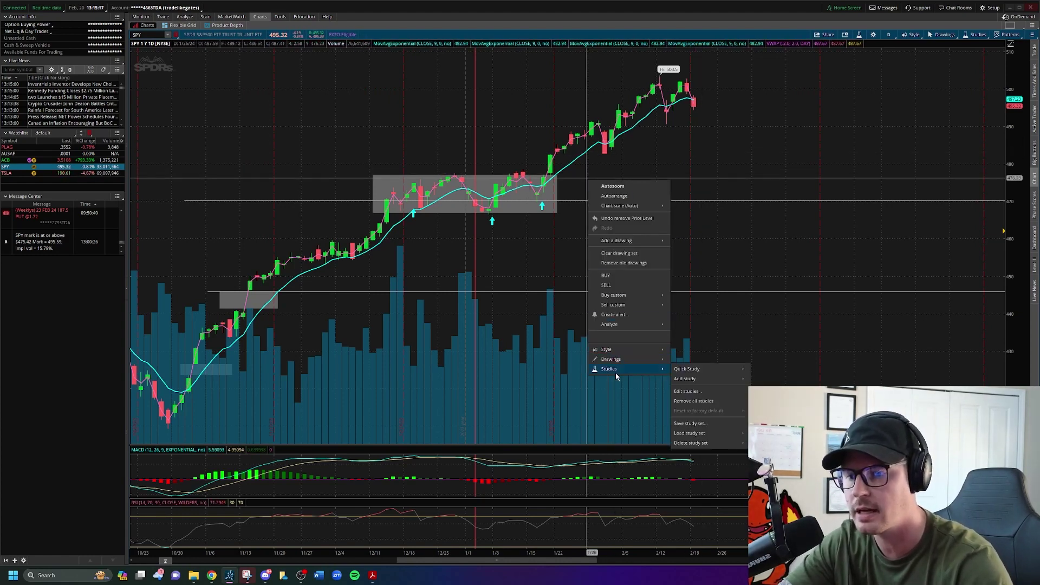
left_click(684, 391)
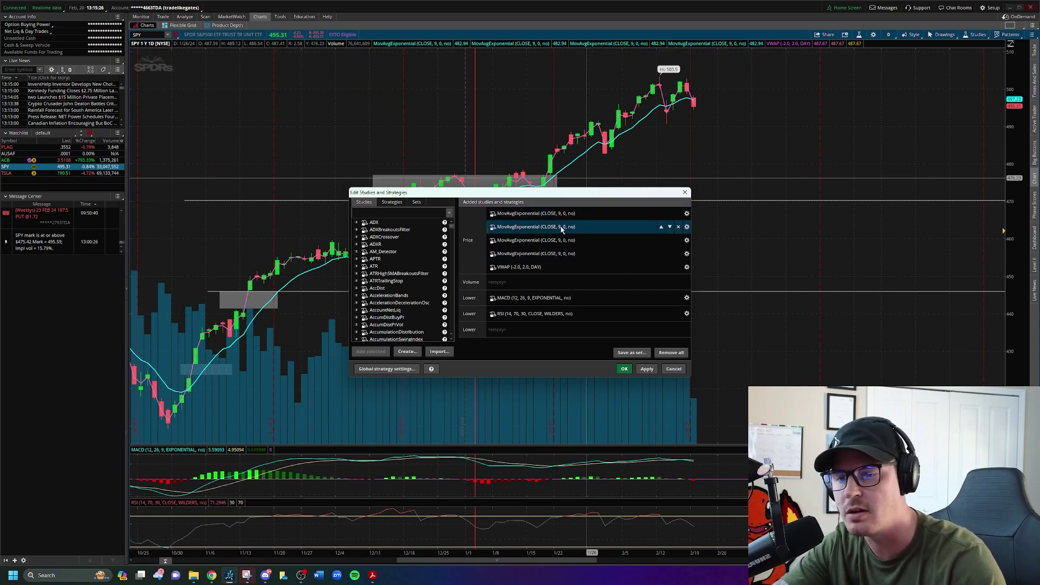
left_click(687, 227)
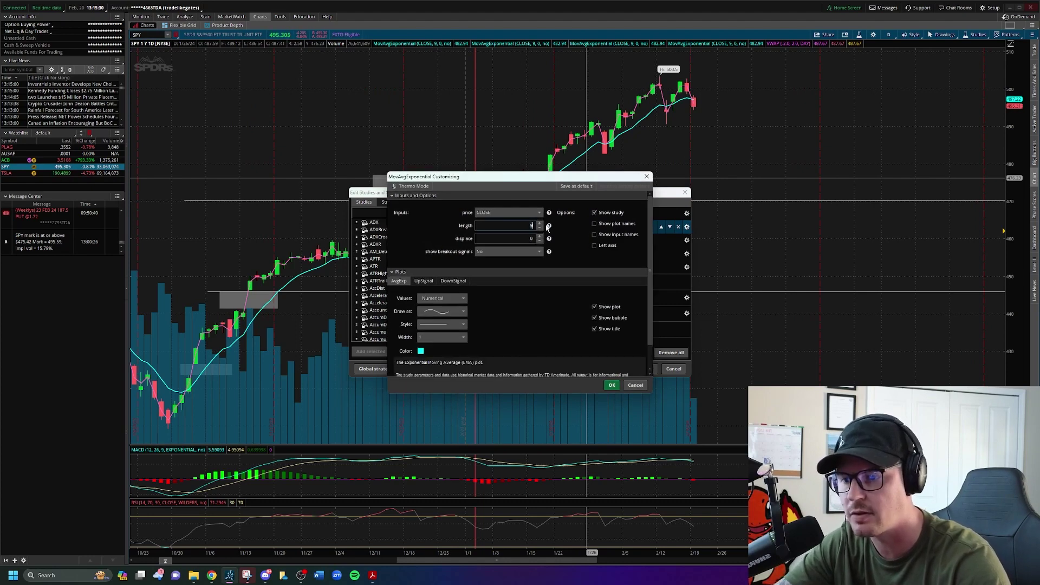
left_click(612, 385)
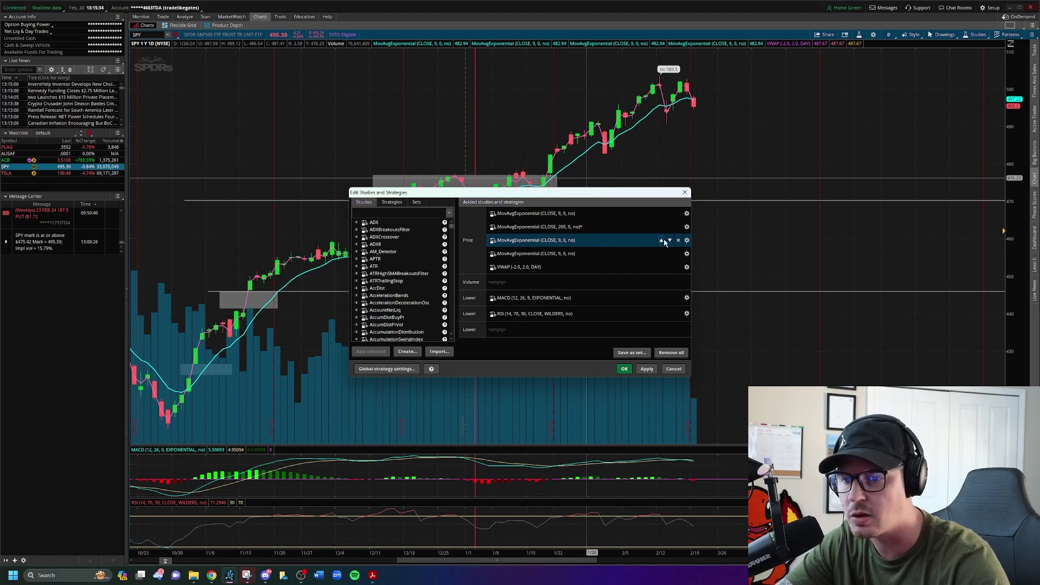
Set the third MovAvgExponential's length to 50.
left_click(686, 241)
double_click(528, 227)
type("50")
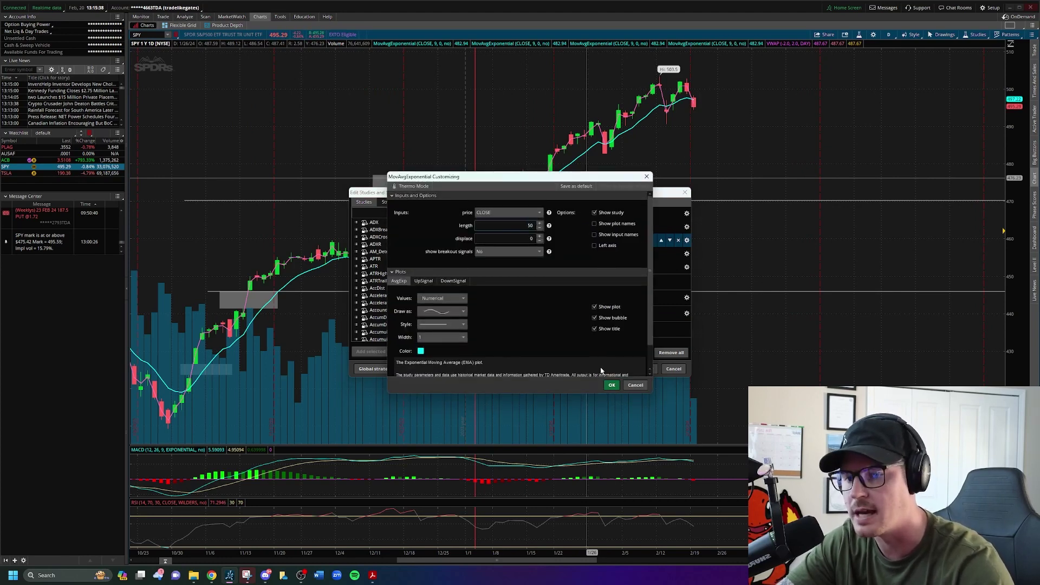
left_click(612, 385)
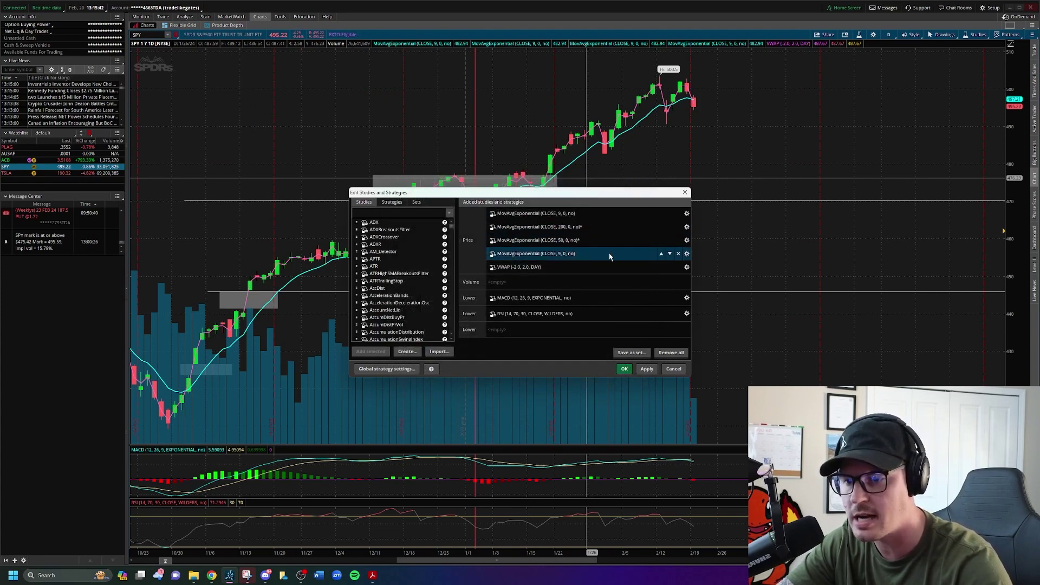
Set the fourth MovAvgExponential's length to 21 and apply the study changes to the chart.
left_click(686, 255)
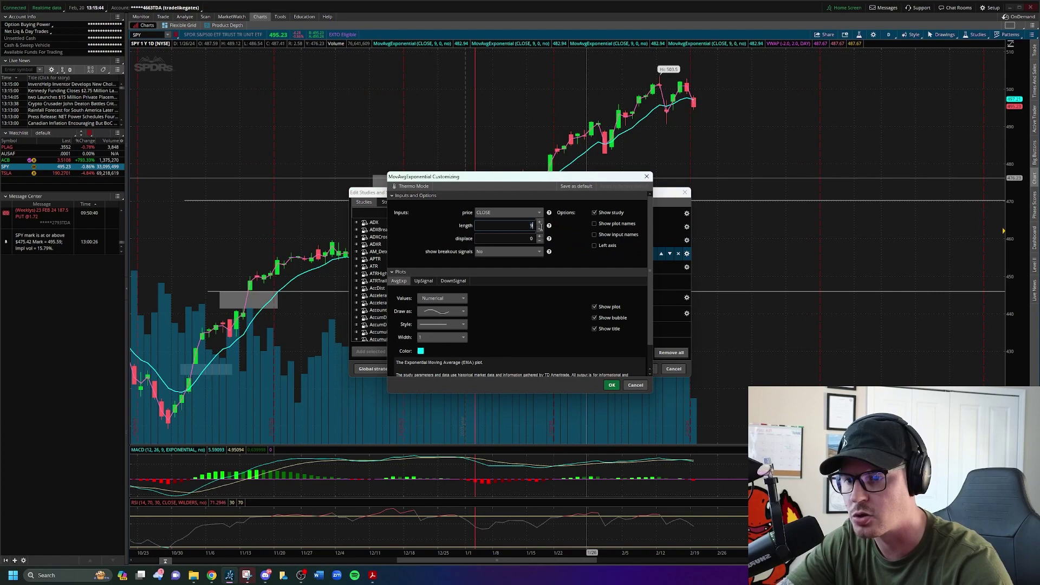
left_click(611, 385)
left_click(647, 368)
left_click(625, 369)
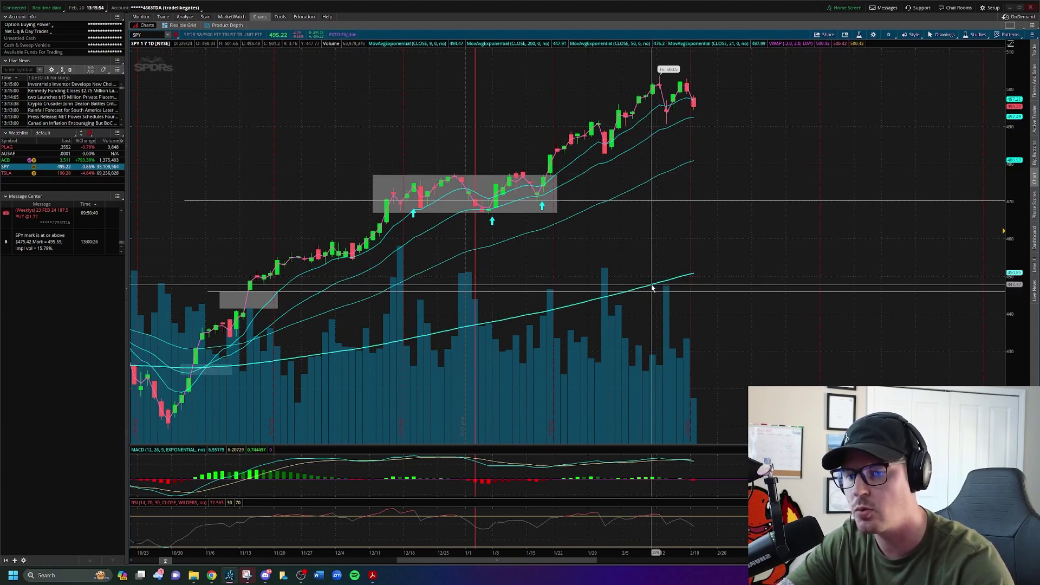
Recolor the 200-period exponential moving average line dark blue using the extended color swatches, and apply it.
double_click(652, 287)
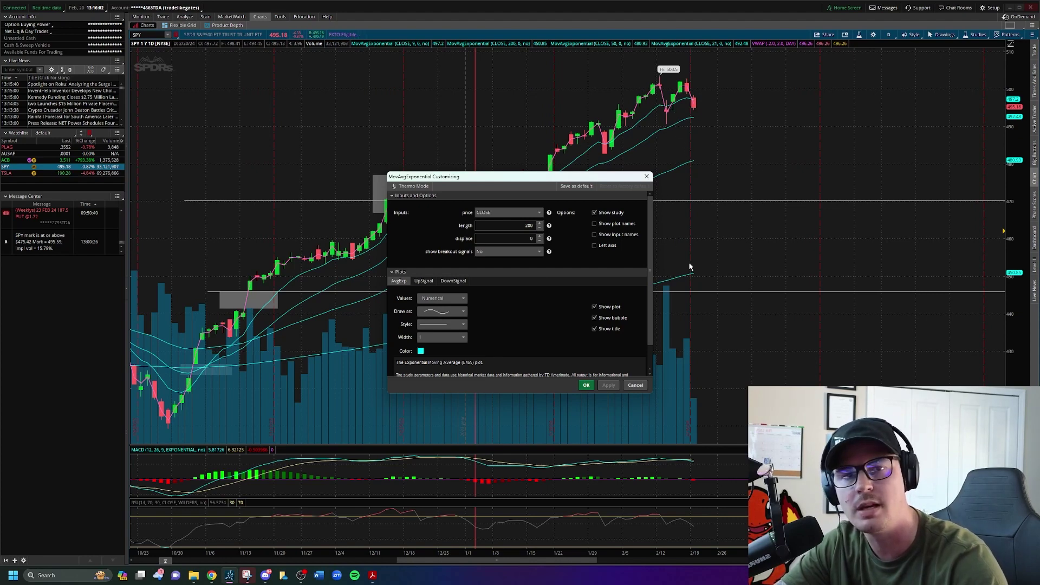
left_click(420, 351)
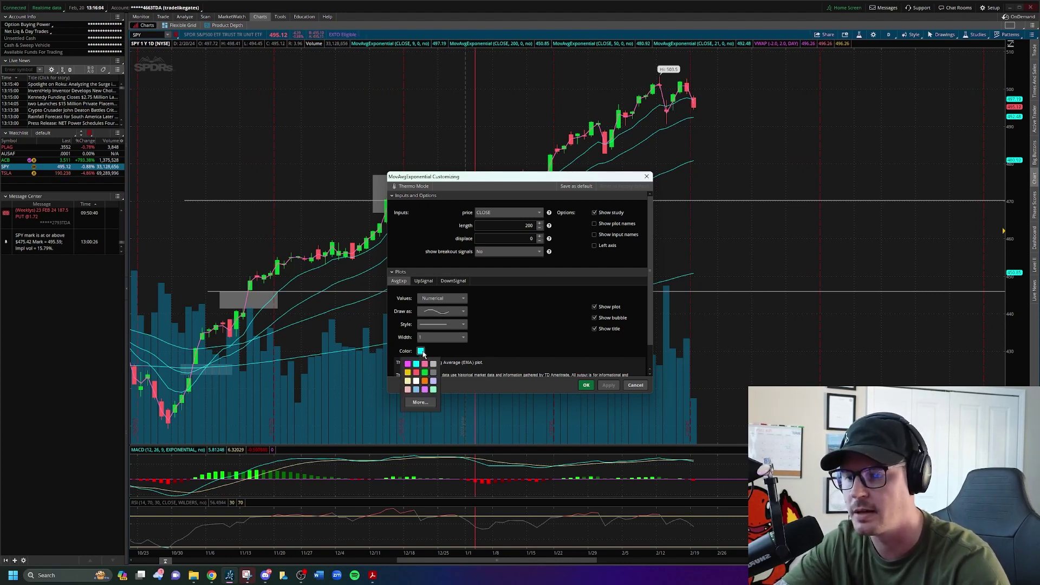
left_click(420, 402)
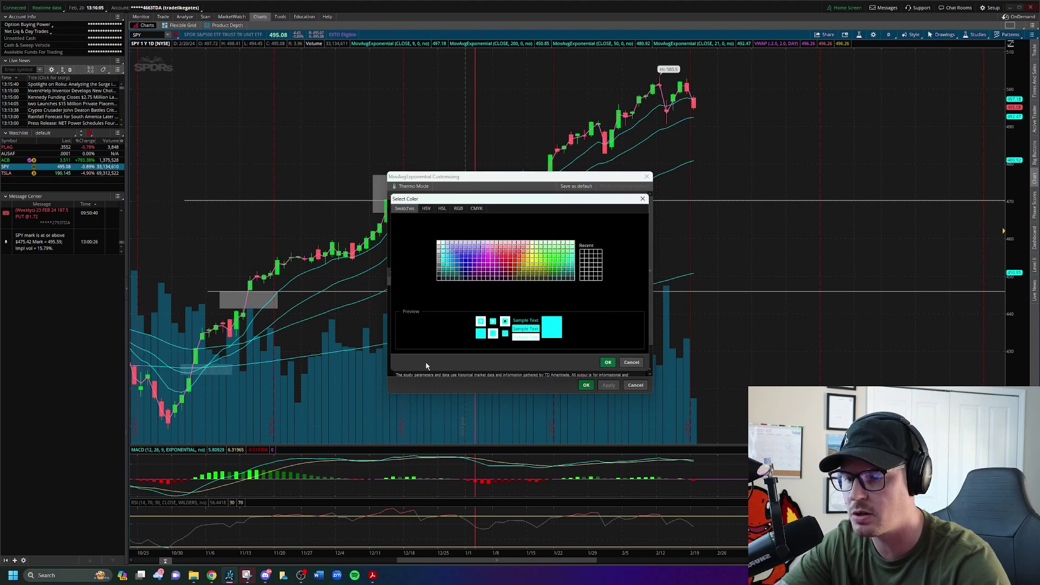
left_click(468, 267)
left_click(608, 362)
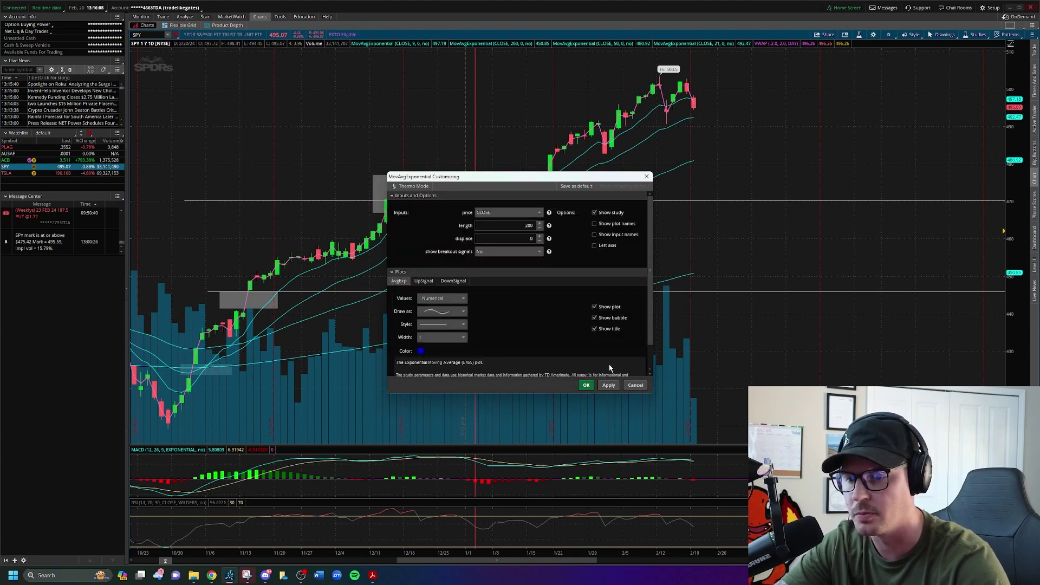
left_click(608, 385)
left_click(586, 385)
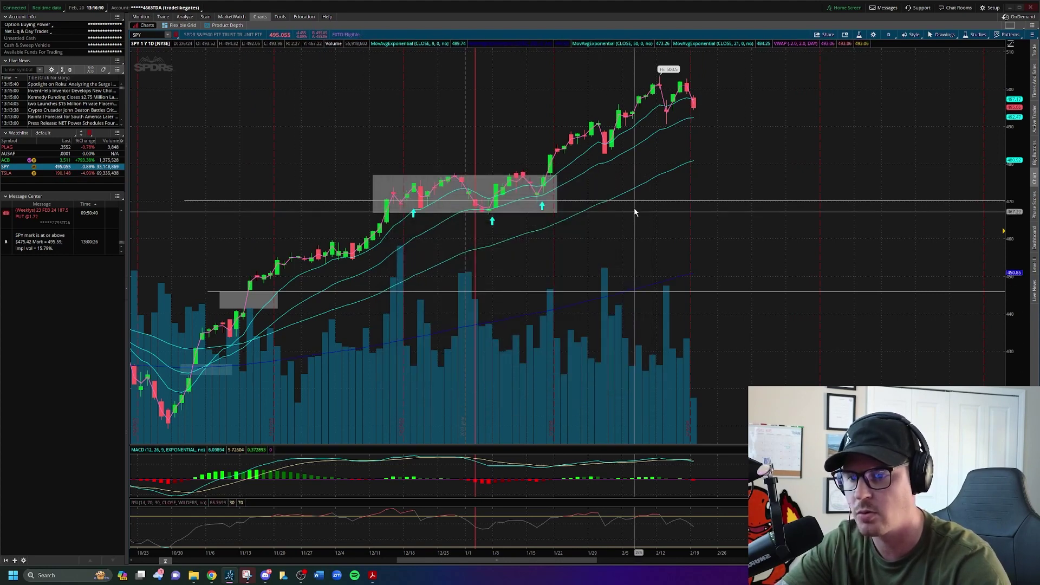
Change the 50-period exponential moving average line to a dashed style and green color.
double_click(641, 189)
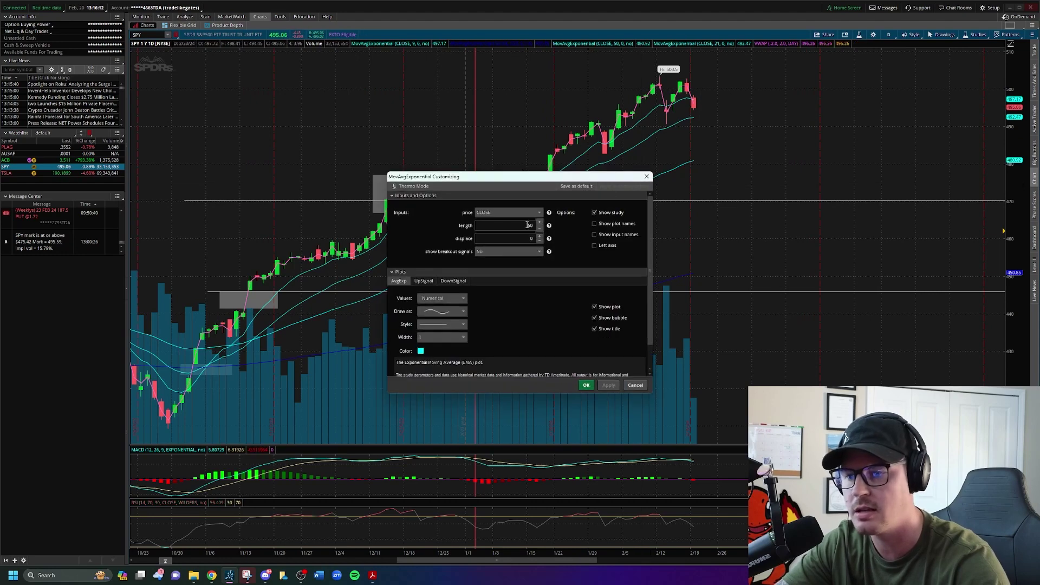
left_click(434, 325)
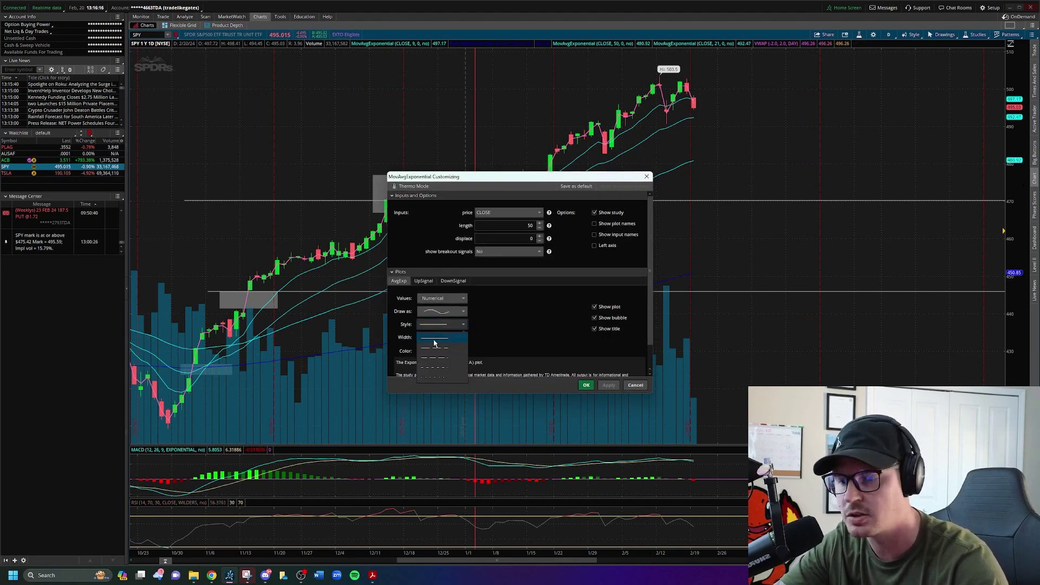
left_click(427, 359)
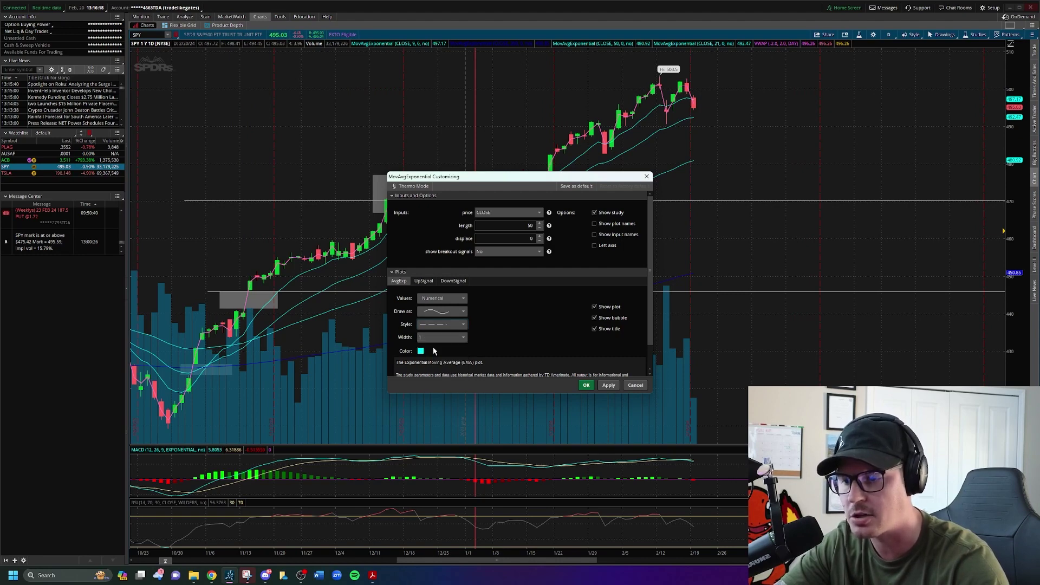
left_click(421, 351)
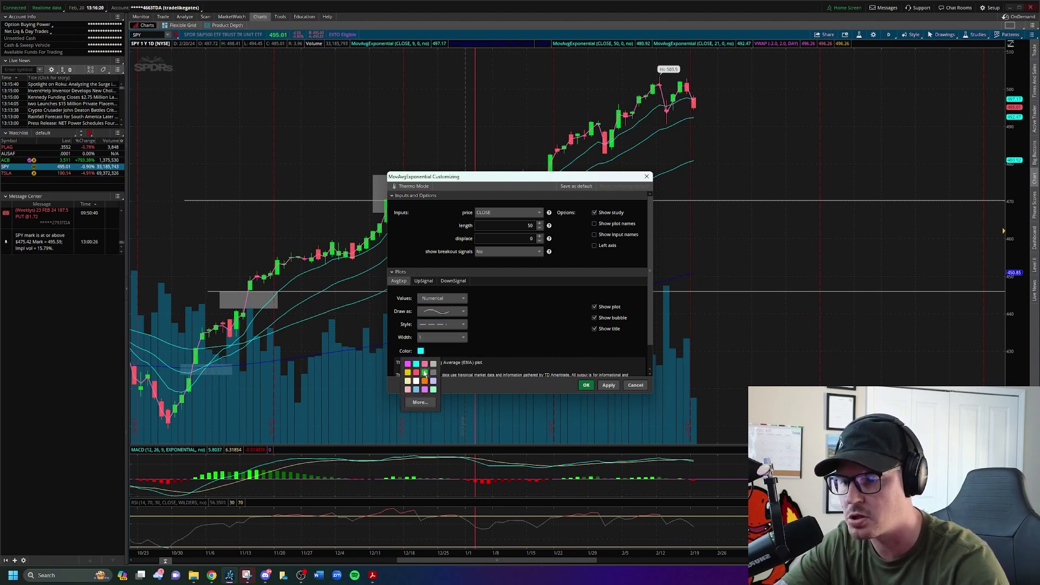
left_click(425, 373)
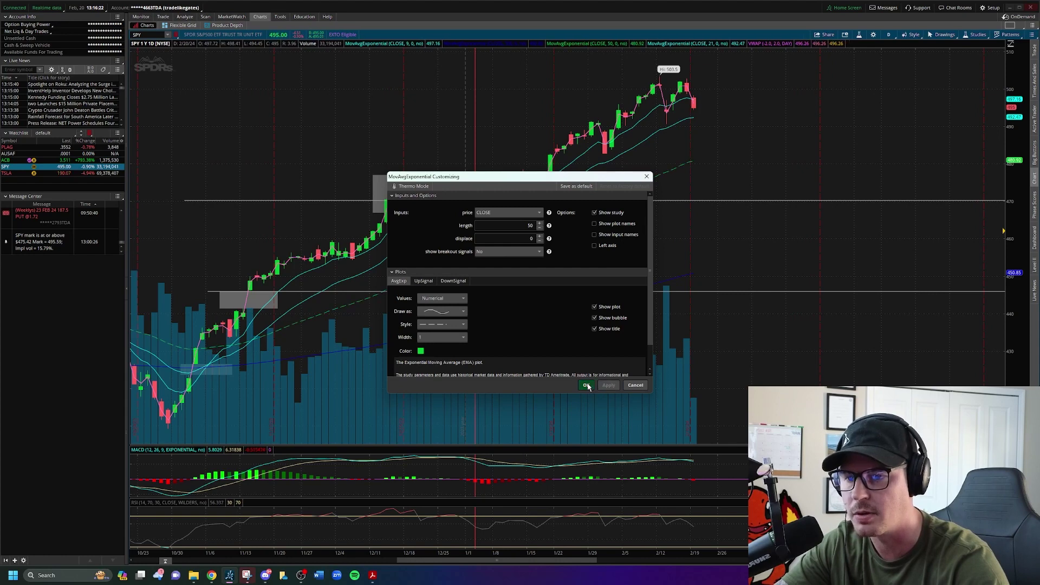
left_click(586, 385)
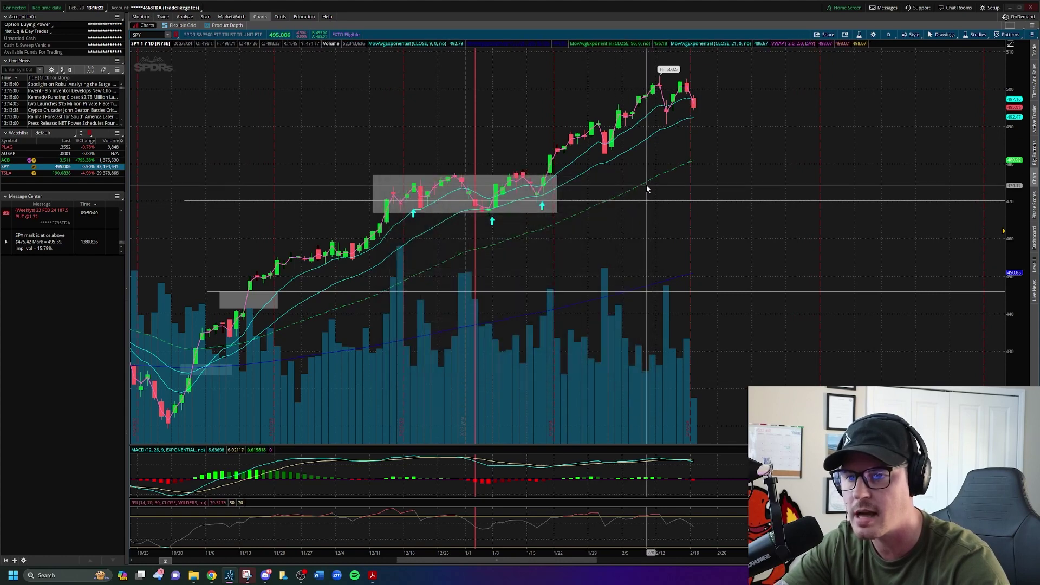
Recolor the 21-period exponential moving average line red and apply the change to the chart.
double_click(648, 141)
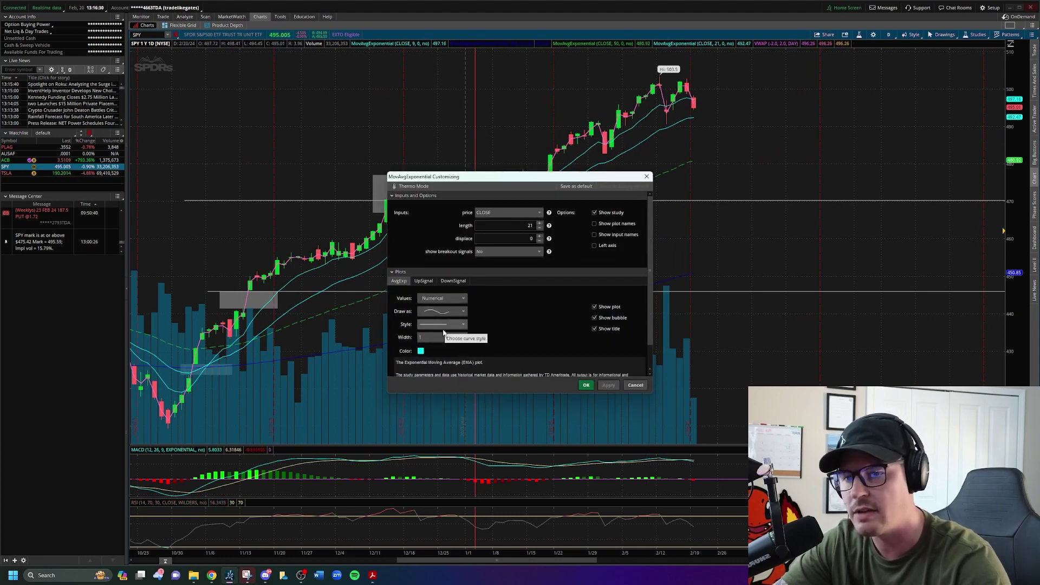
left_click(421, 351)
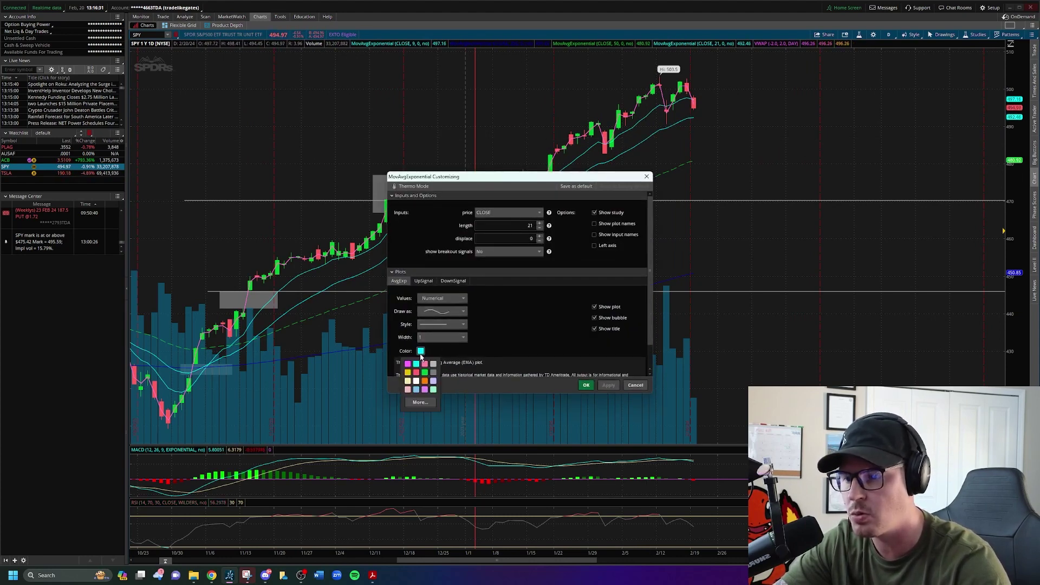
left_click(417, 373)
left_click(609, 386)
left_click(586, 385)
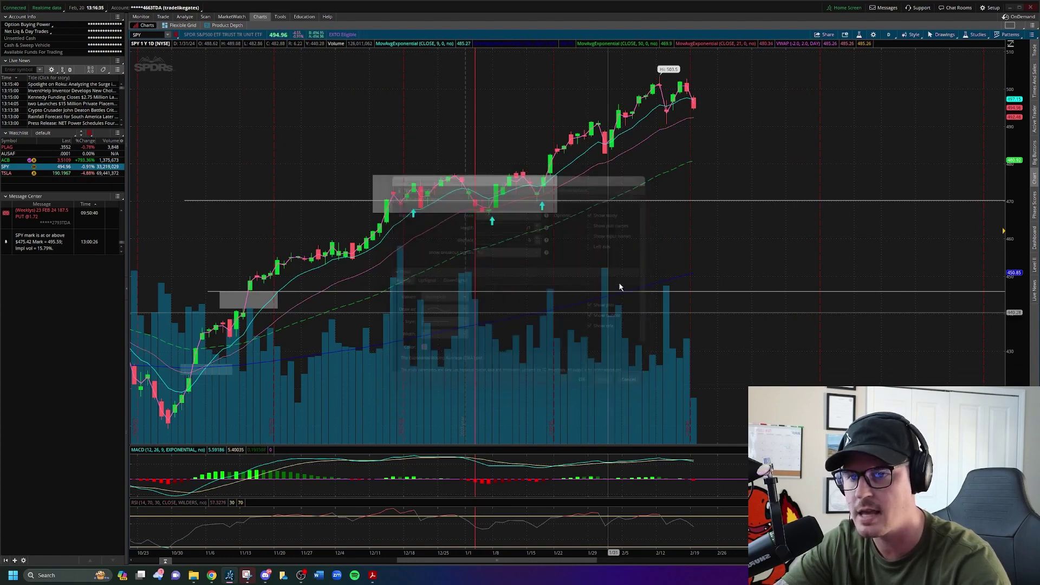
Switch the SPY chart to the 5 D : 5m time frame and back to 1 Y : 1D.
left_click(888, 35)
left_click(859, 80)
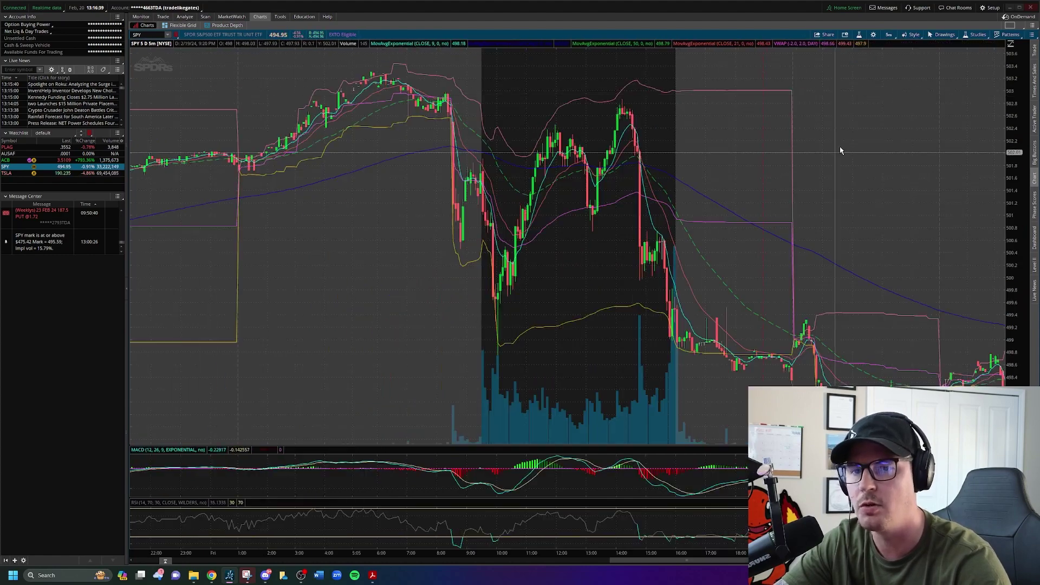
left_click(888, 34)
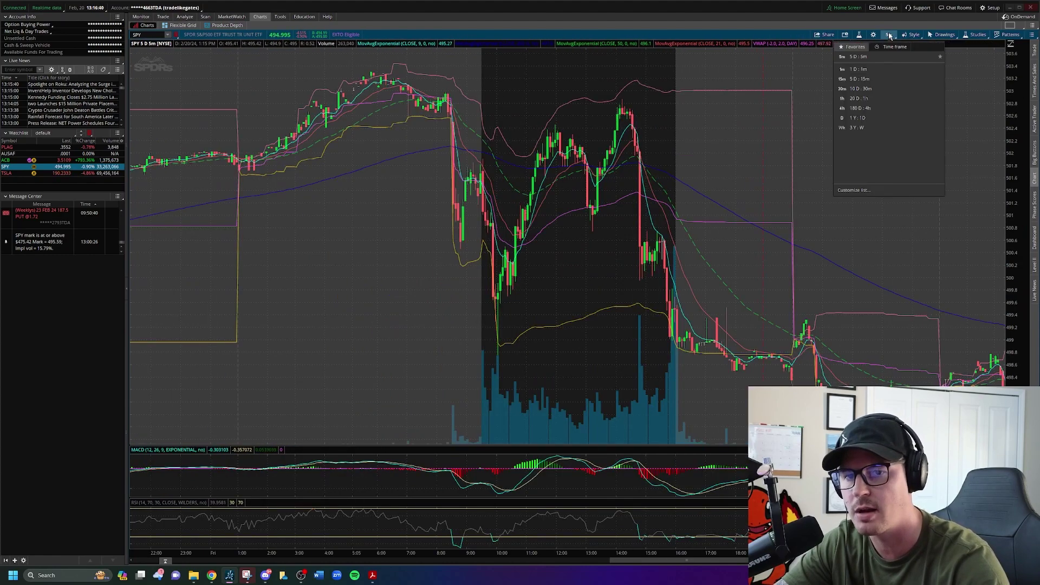
left_click(858, 116)
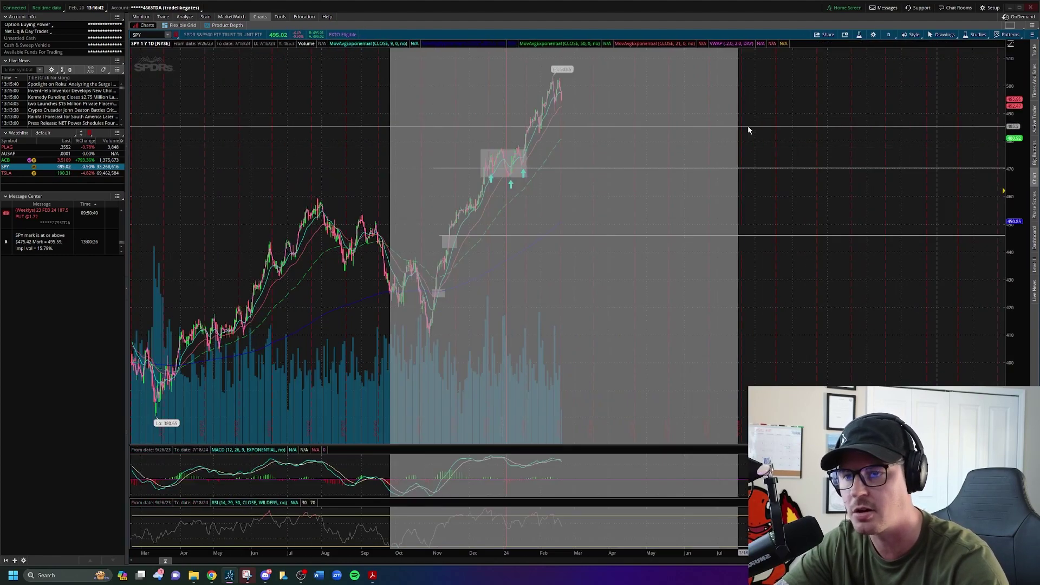
Set the SPY chart's time frame to 5 D : 5m.
left_click(889, 35)
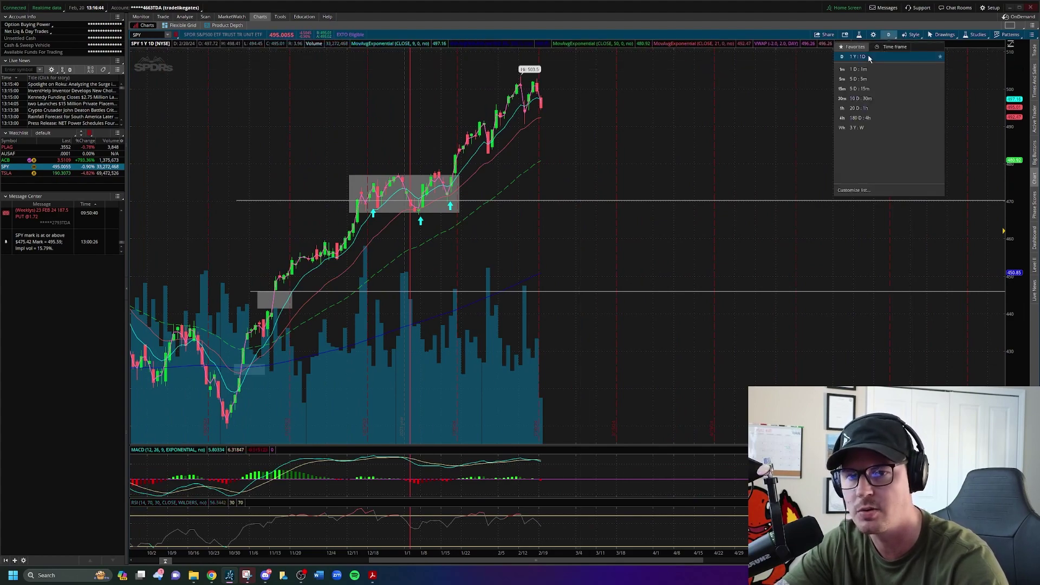
left_click(856, 79)
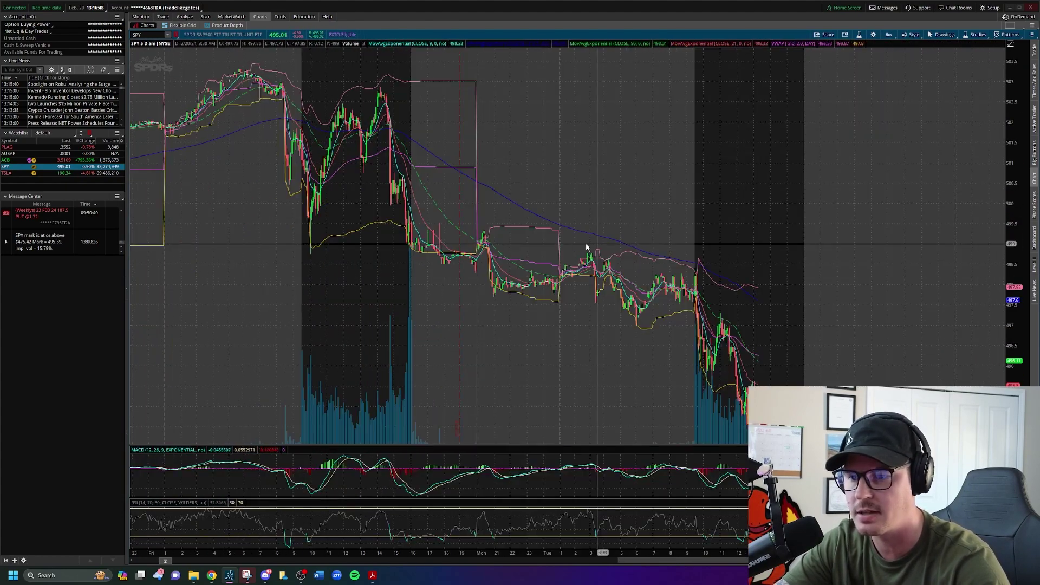
scroll(422, 218, "up", 3)
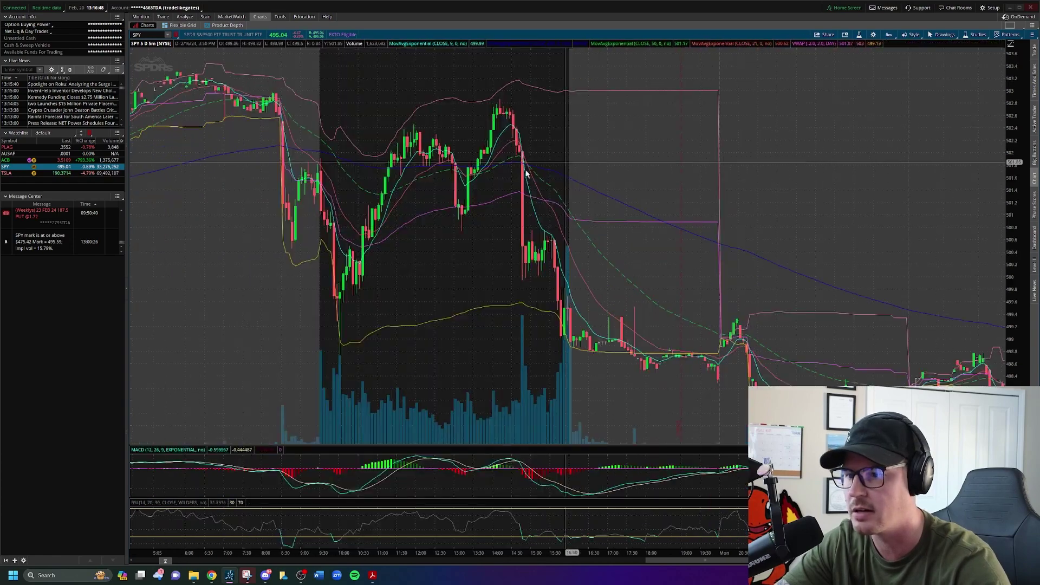
Open the VWAP study's settings from the chart and recolor its main VWAP plot a darker magenta using the extended swatches.
double_click(422, 217)
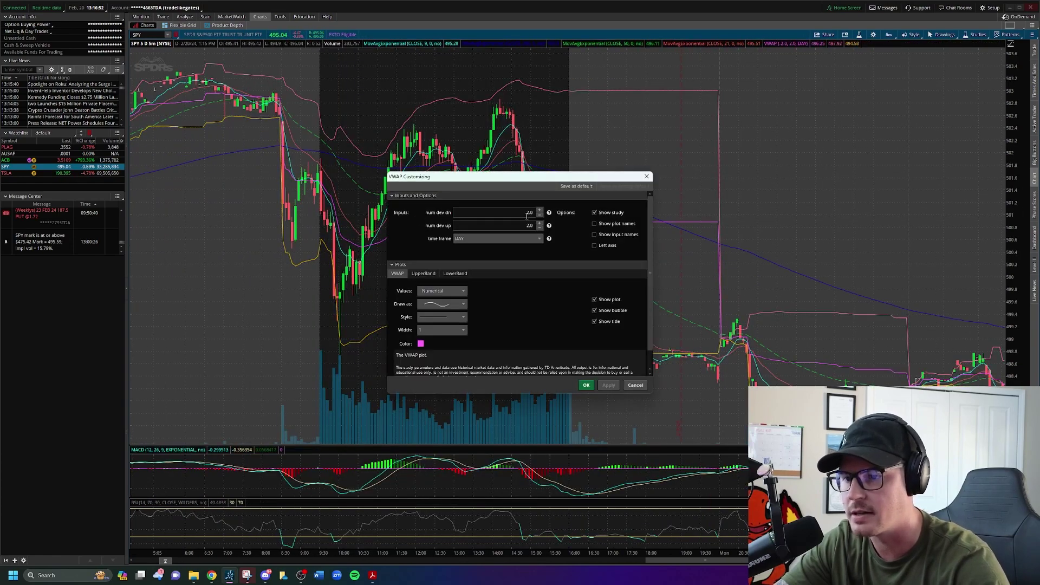
left_click_drag(540, 179, 766, 174)
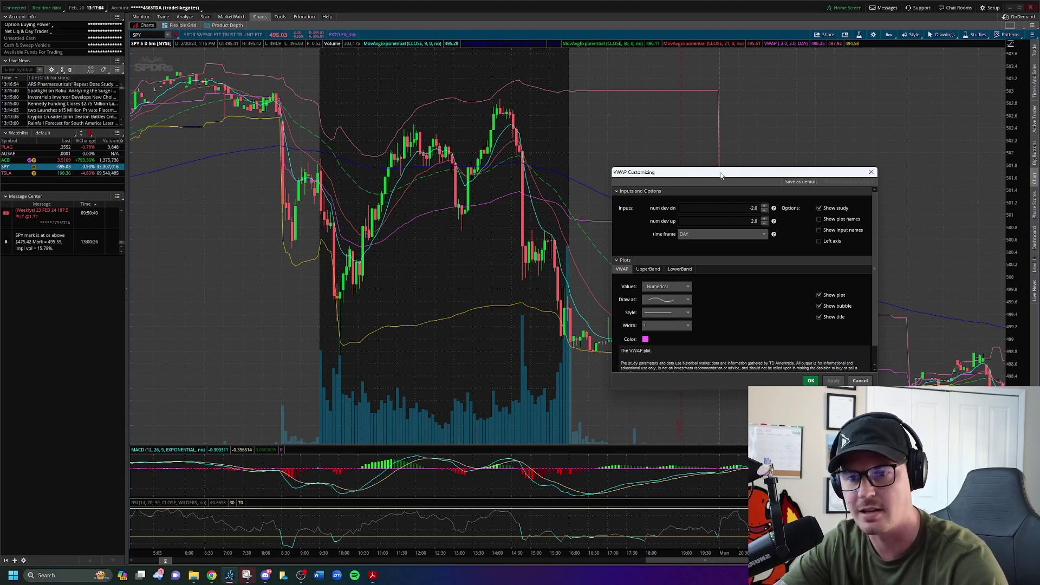
left_click_drag(721, 175, 704, 98)
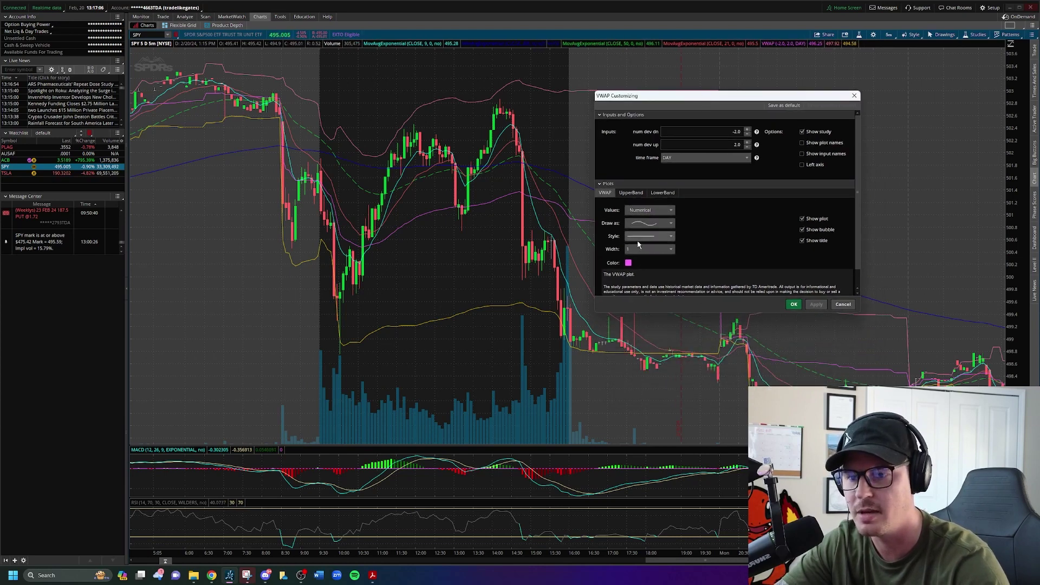
scroll(677, 260, "down", 1)
scroll(661, 252, "up", 1)
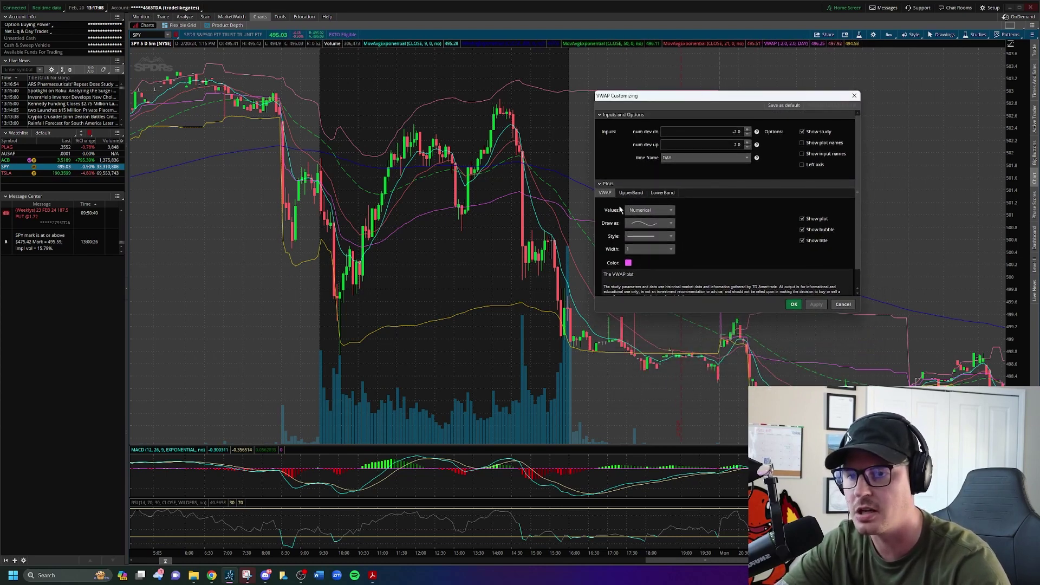
left_click(628, 263)
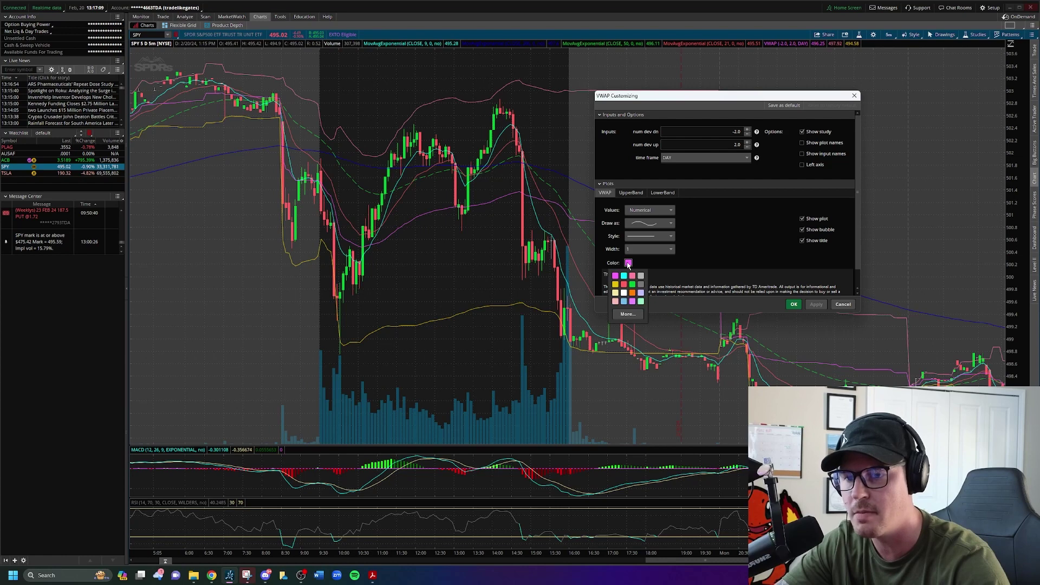
left_click(628, 315)
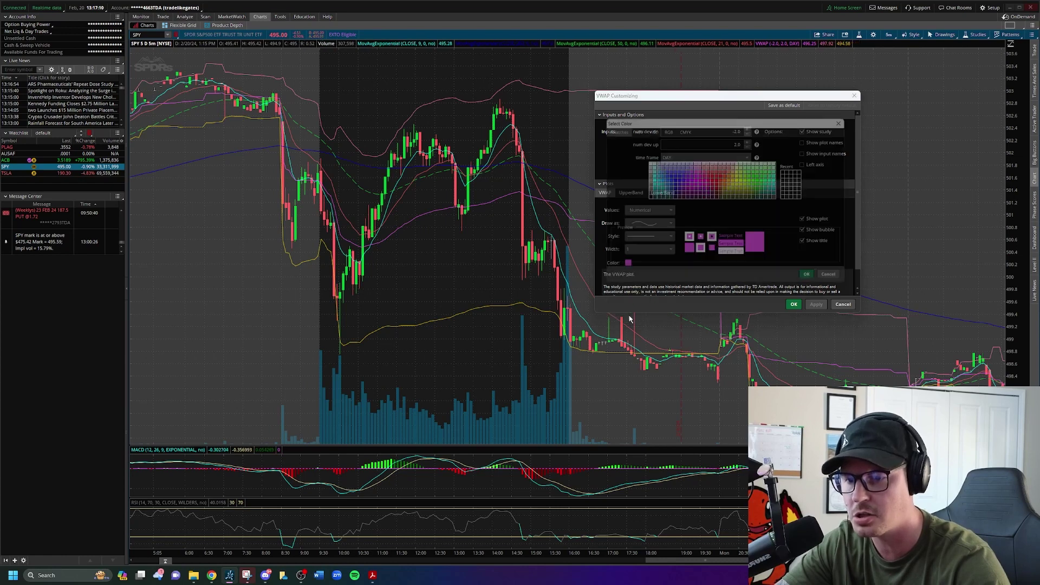
left_click(701, 185)
left_click(817, 282)
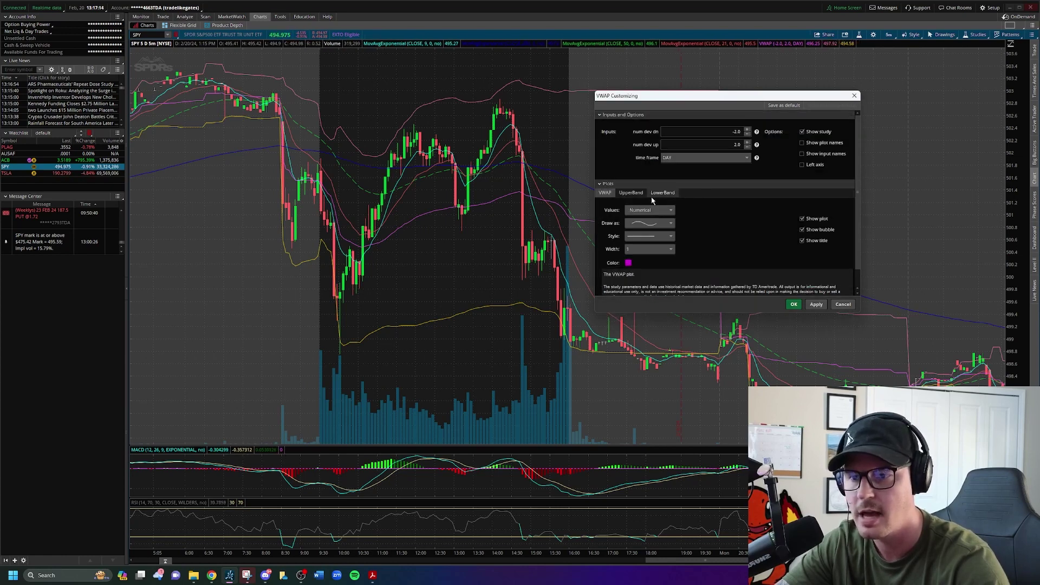
Recolor the VWAP study's UpperBand plot bright red using the extended swatches, and apply the VWAP changes.
left_click(630, 193)
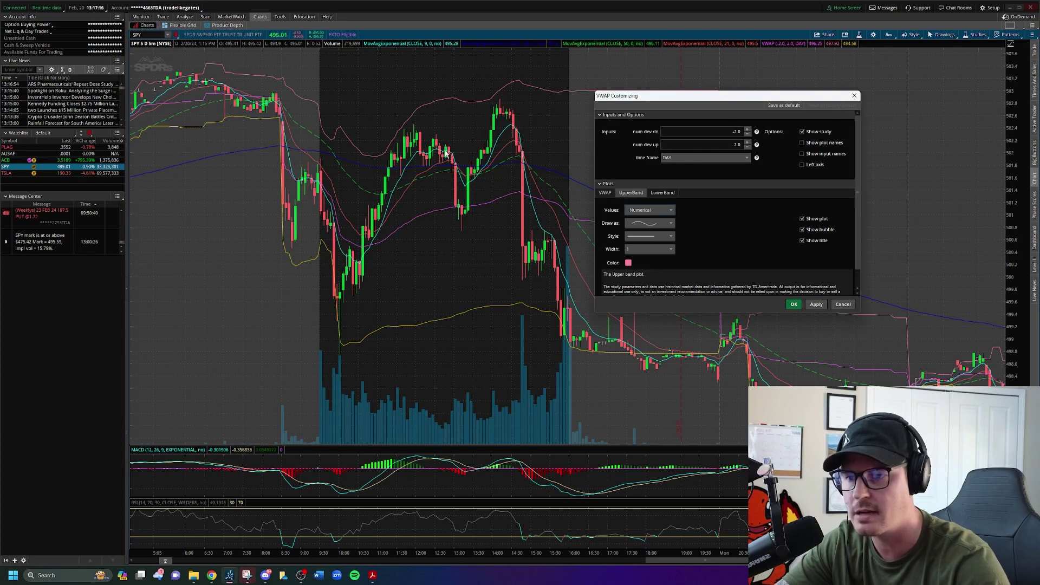
left_click(628, 263)
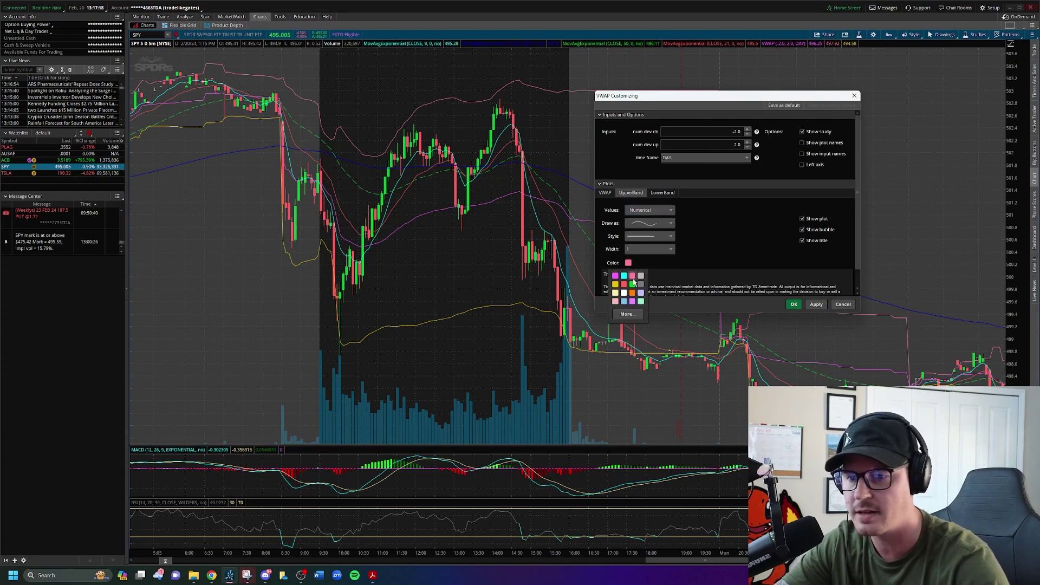
left_click(626, 314)
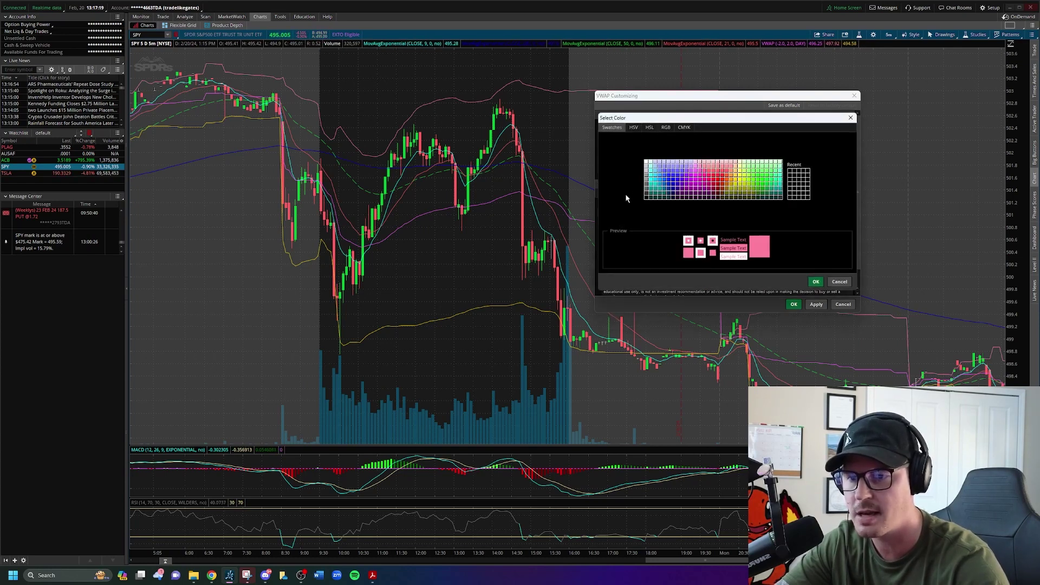
left_click(716, 181)
left_click(816, 282)
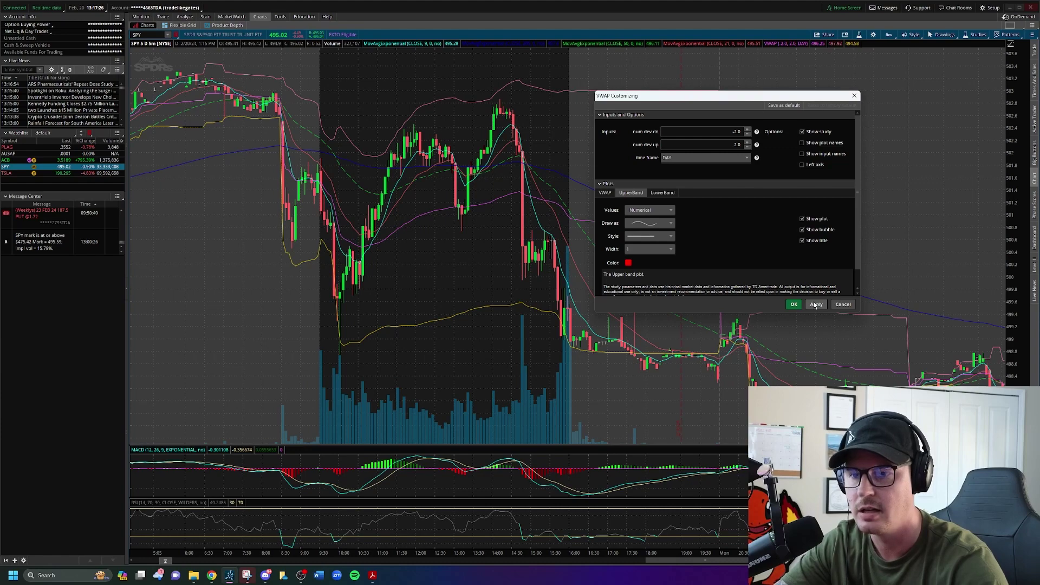
left_click(794, 304)
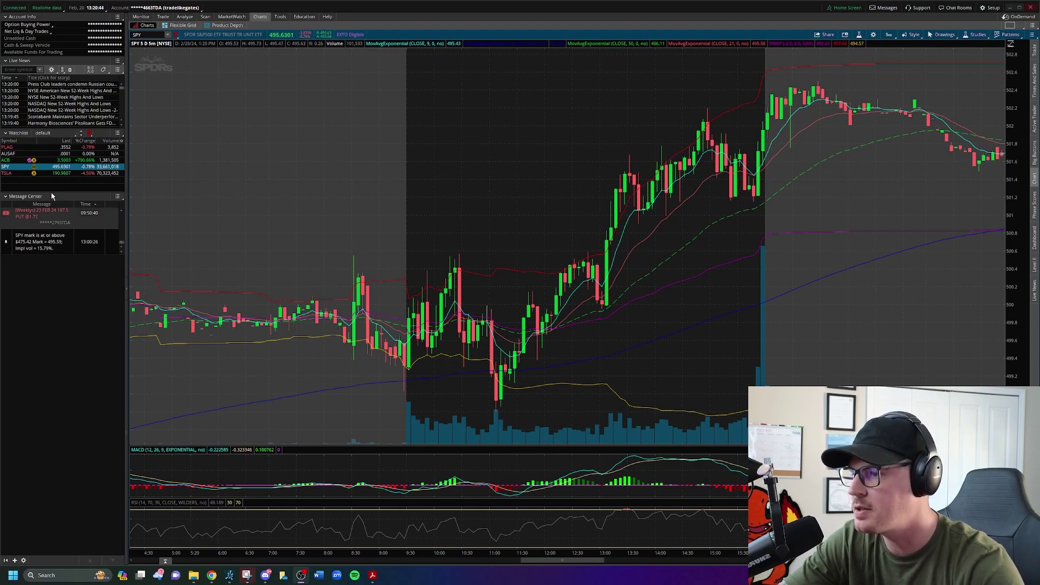
Enlarge the Watchlist gadget by shrinking the Message Center below it, and narrow the gadget sidebar.
left_click_drag(53, 191, 53, 506)
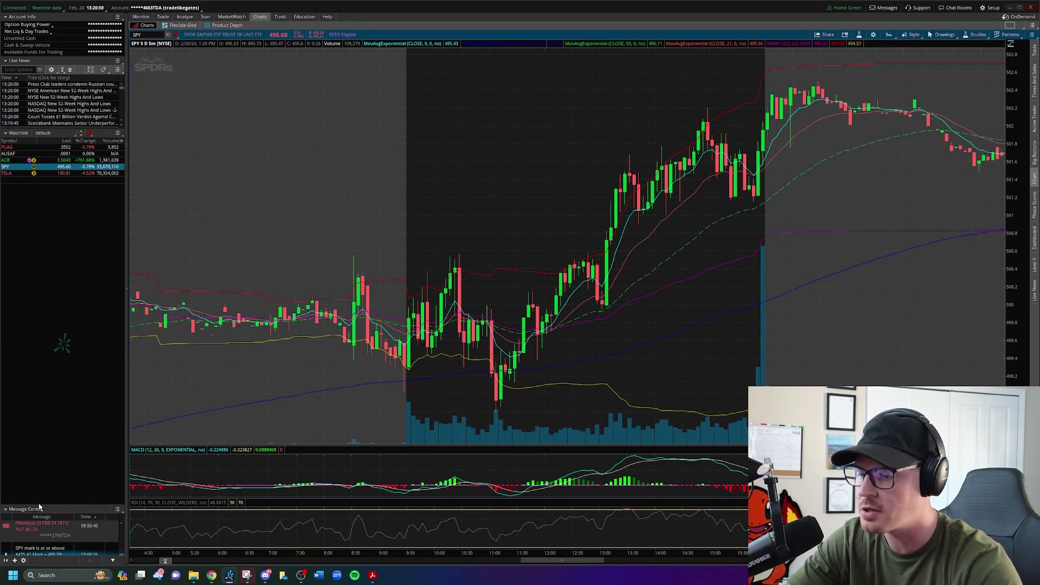
left_click_drag(39, 507, 34, 484)
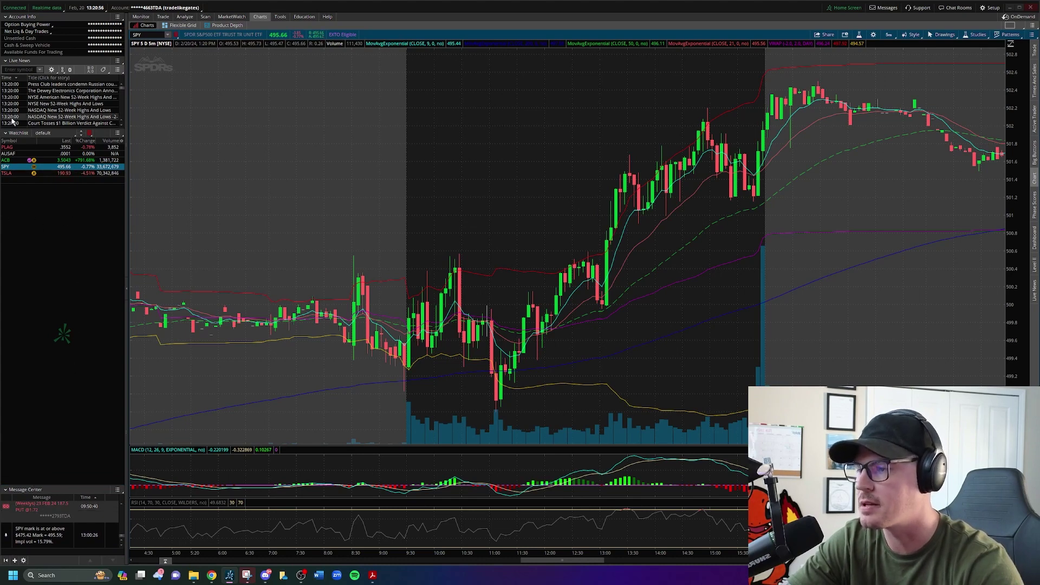
left_click_drag(129, 192, 80, 187)
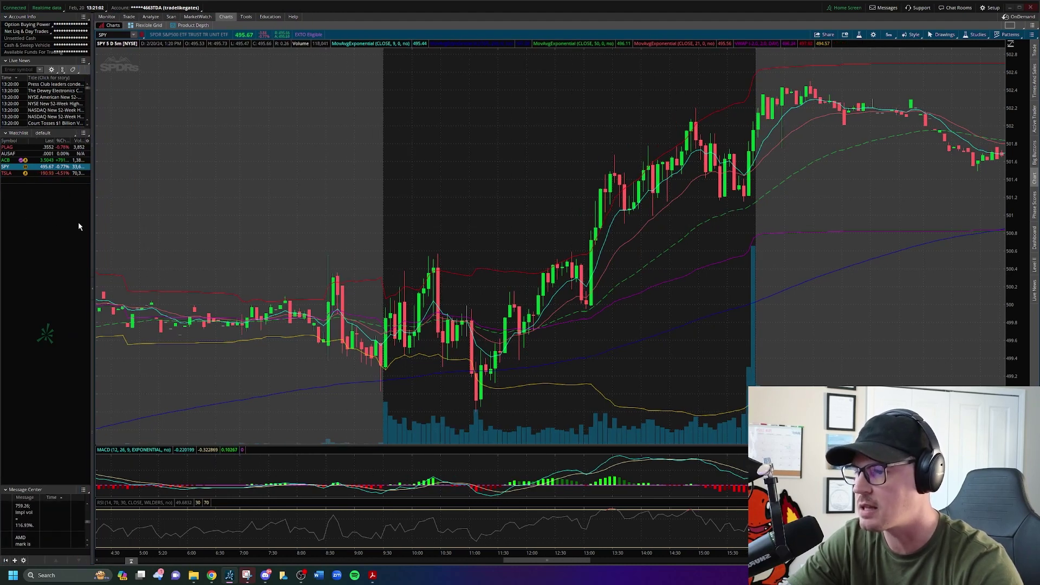
Go to the Active Trader trading page and open the column customization for the /ES price ladder, clear of the ladder.
left_click(128, 17)
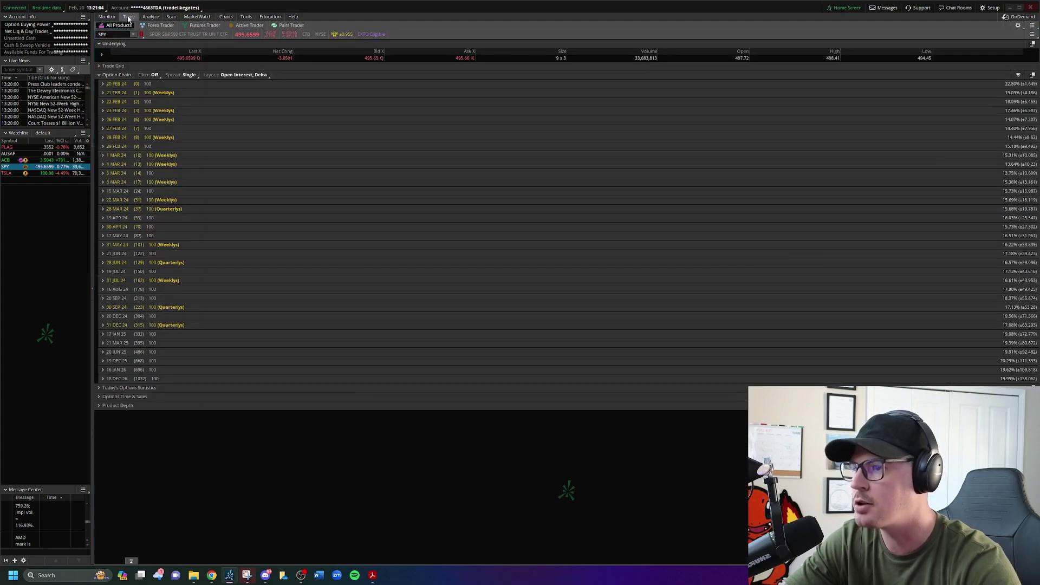
left_click(233, 25)
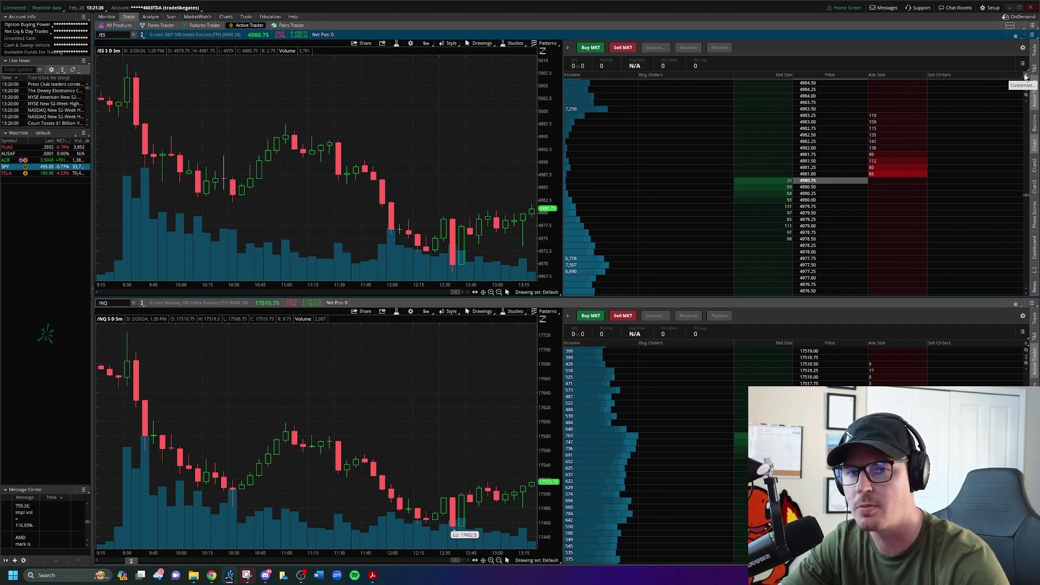
left_click(1025, 77)
left_click(974, 90)
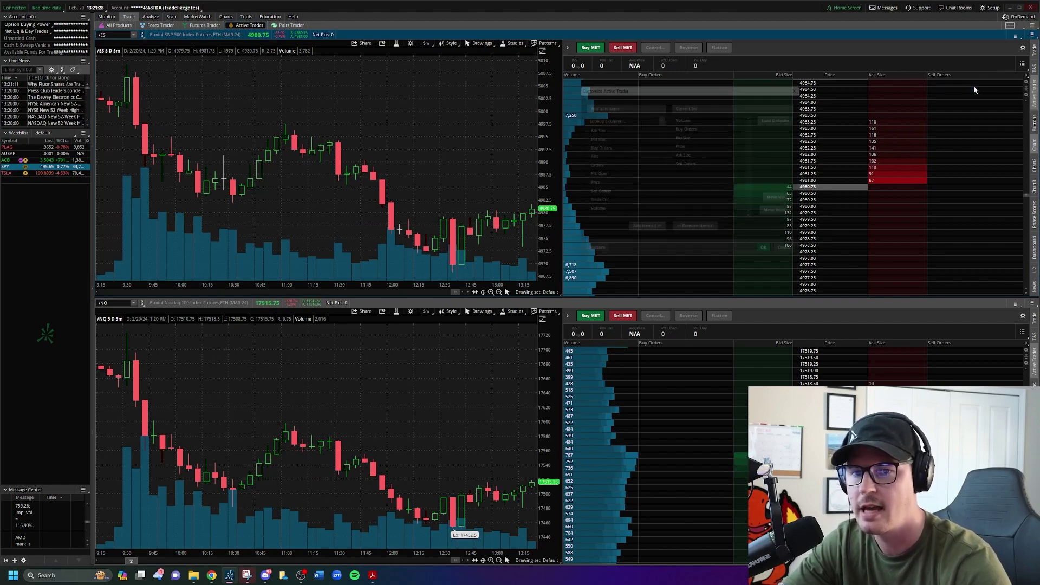
left_click_drag(754, 76, 423, 76)
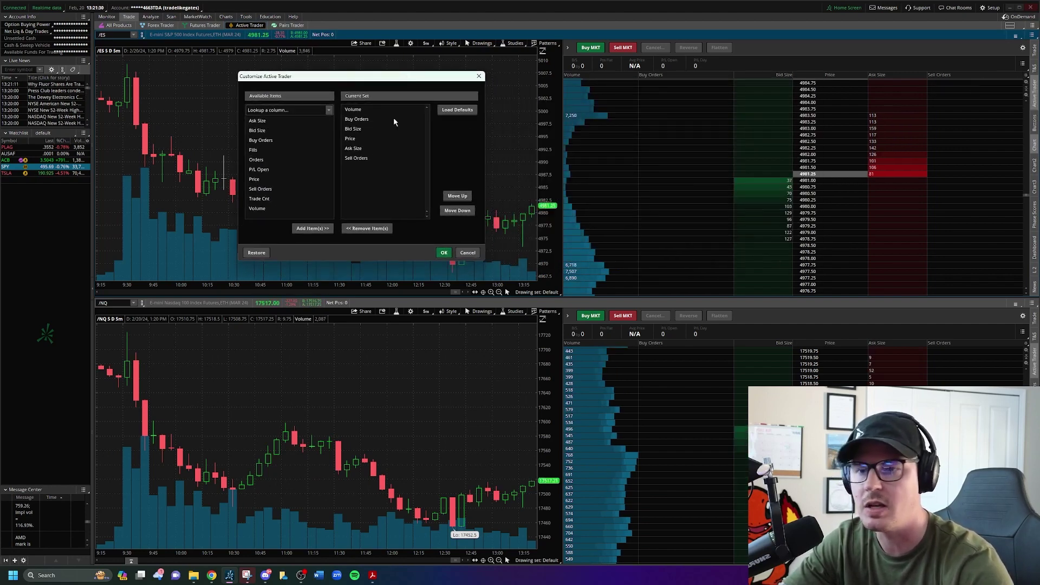
Remove the Volume, Buy Orders and Sell Orders columns from the /ES ladder's current set.
left_click(356, 110)
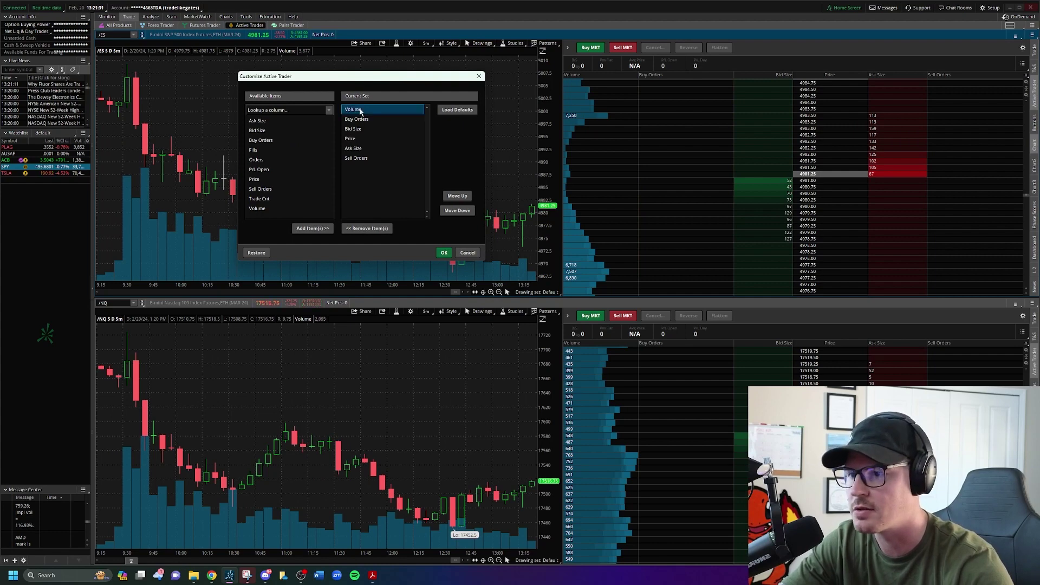
left_click(367, 228)
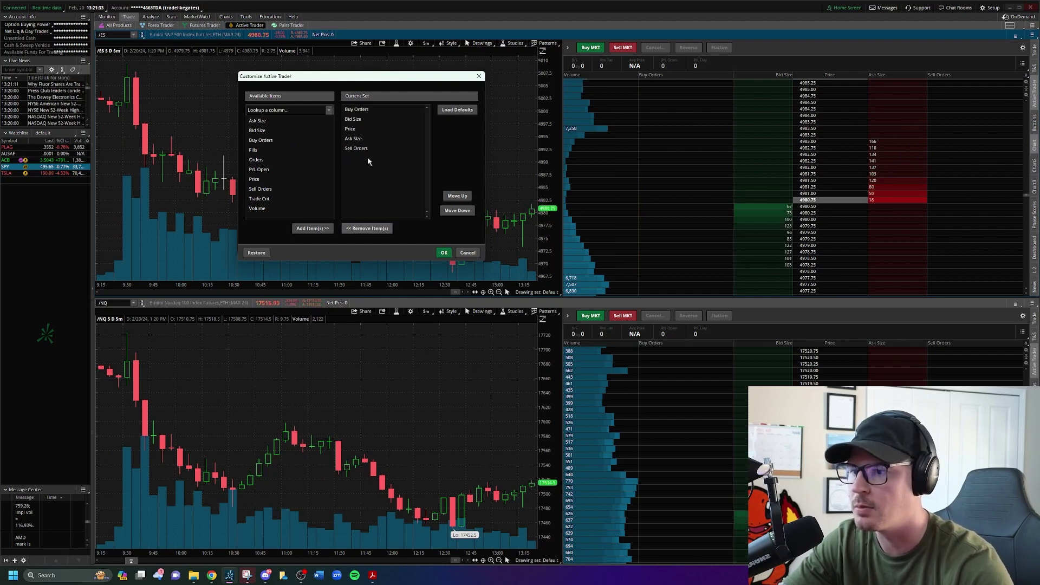
left_click(361, 121)
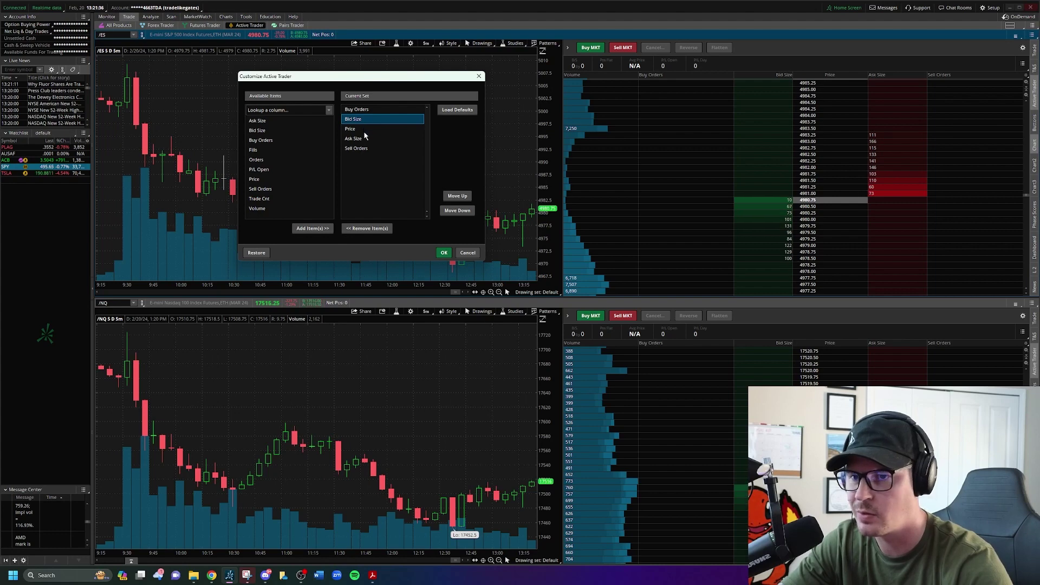
left_click(363, 111)
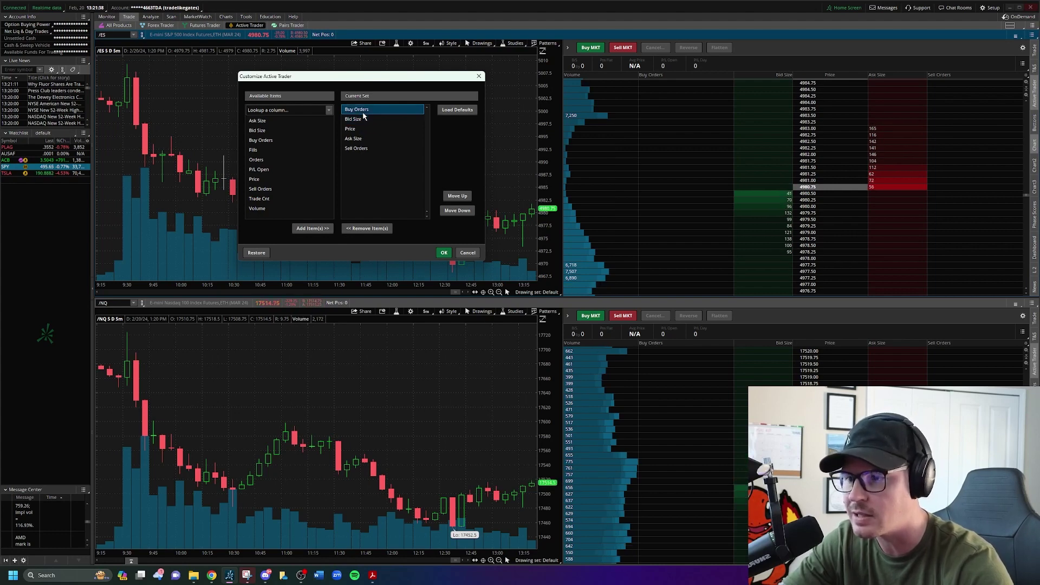
left_click(367, 229)
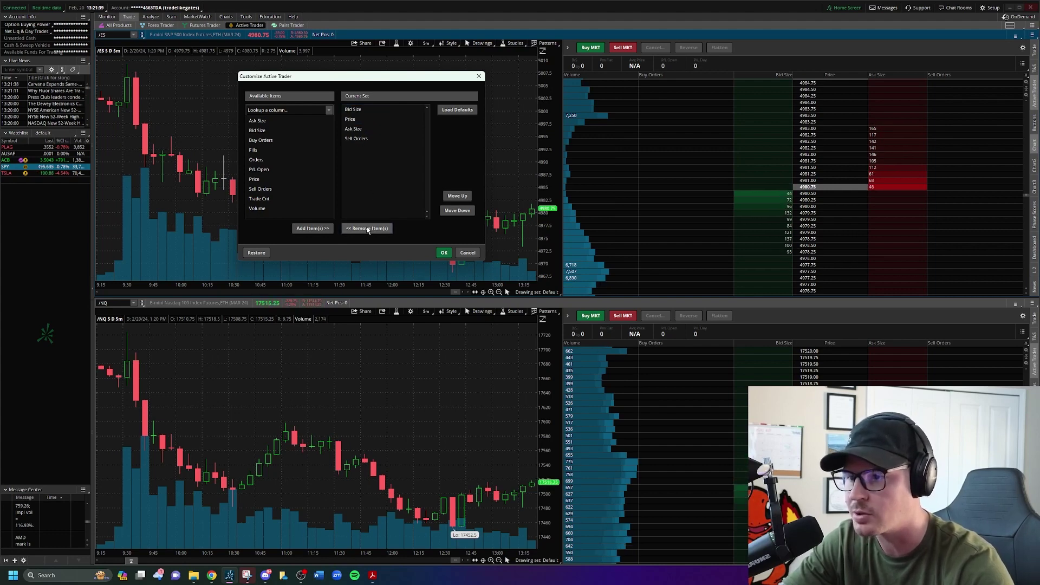
left_click(351, 130)
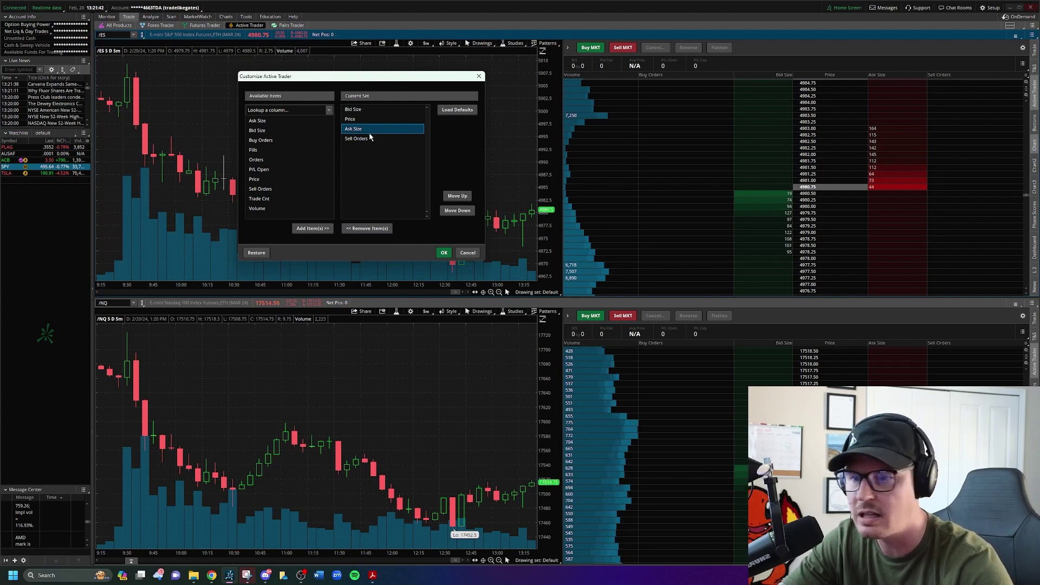
left_click(358, 138)
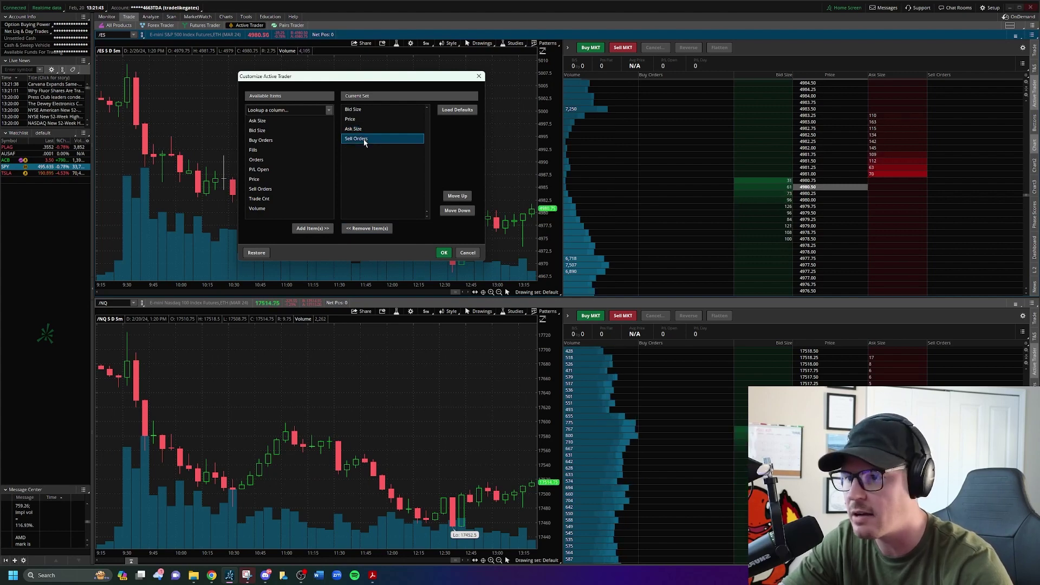
left_click(372, 229)
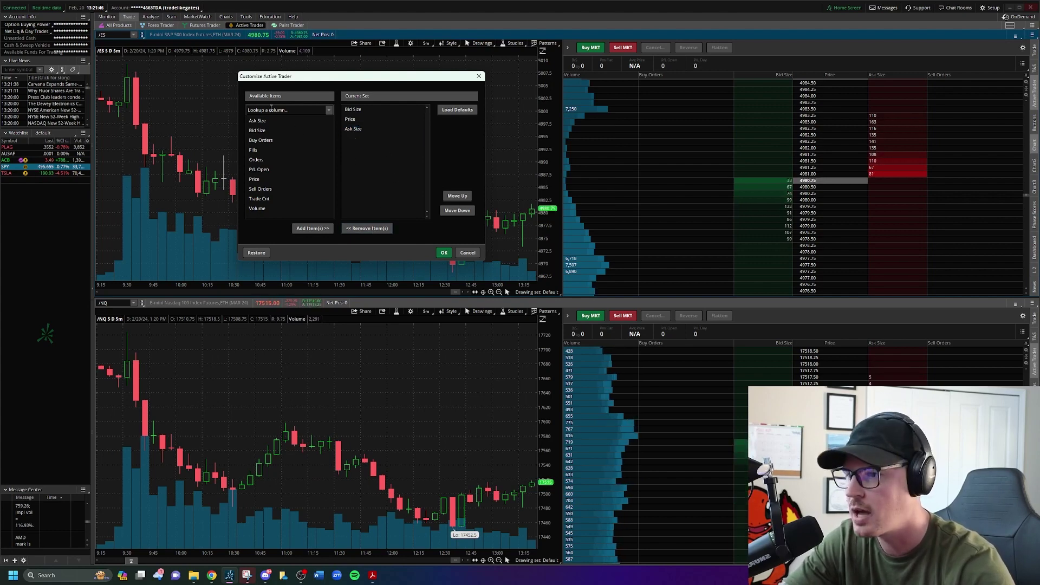
Add the P/L Open column to the /ES ladder's current set and apply the column layout.
left_click(270, 109)
left_click(272, 170)
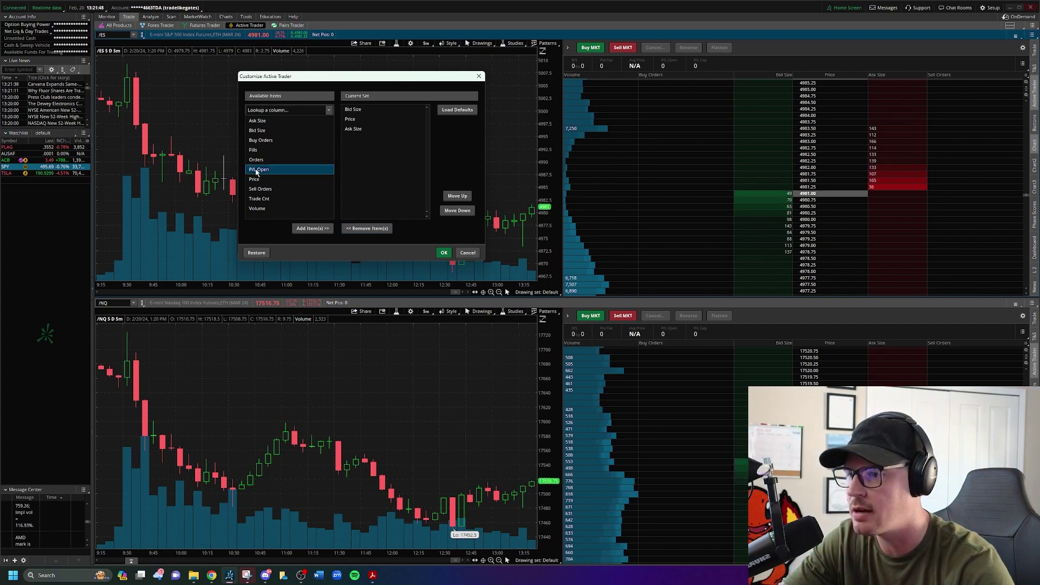
left_click(305, 230)
left_click(443, 252)
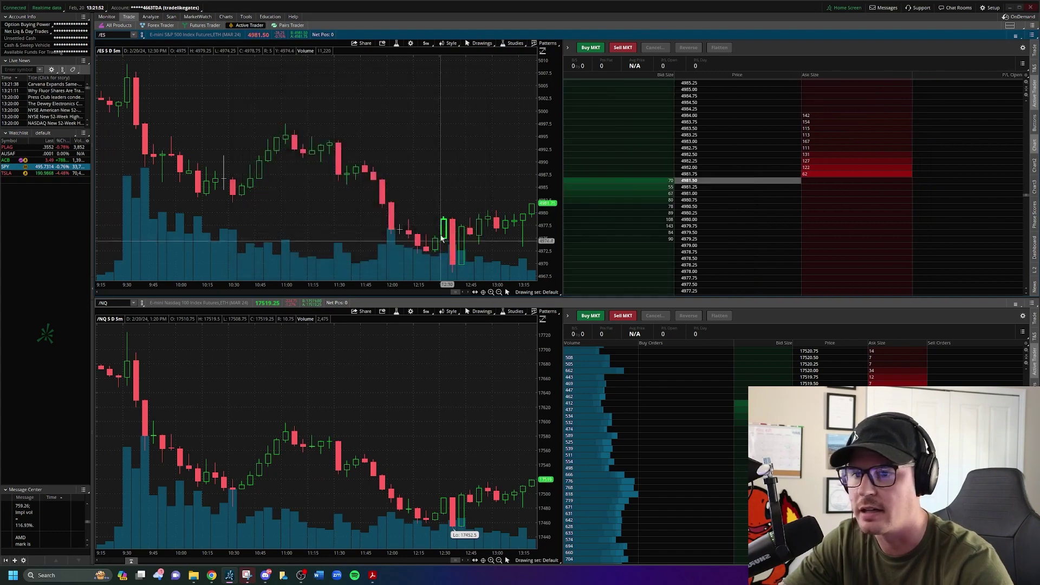